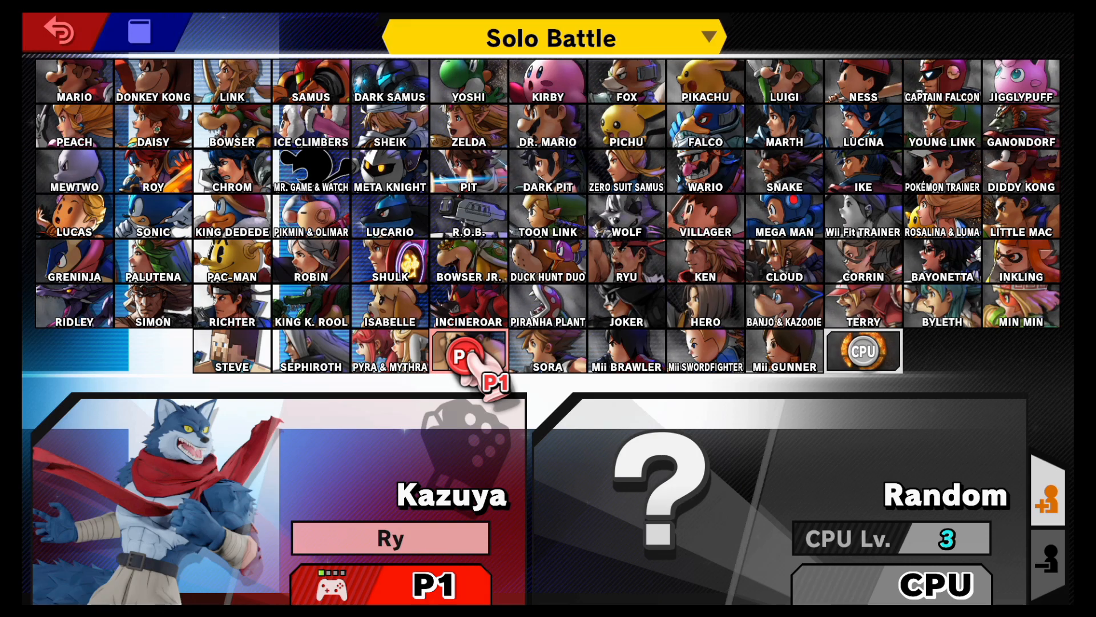
# Cycle through Kazuya's alternate costumes on the Solo Battle character select screen
pyautogui.press('x')
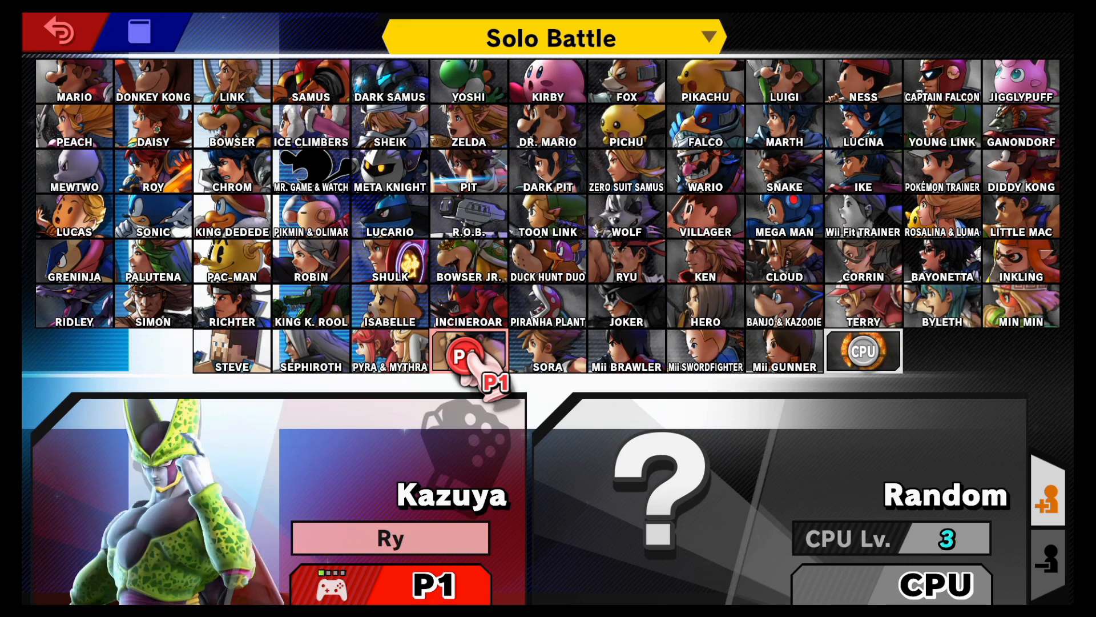
pyautogui.press('x')
pyautogui.press('x')
pyautogui.press('x')
pyautogui.press('x')
pyautogui.press('x')
pyautogui.press('x')
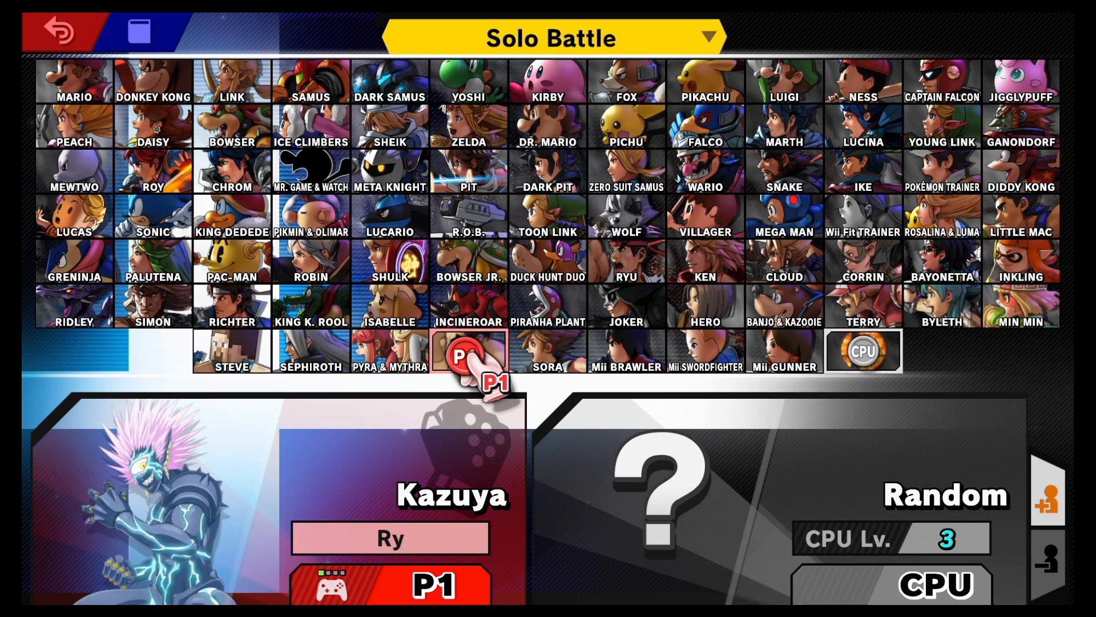
pyautogui.press('x')
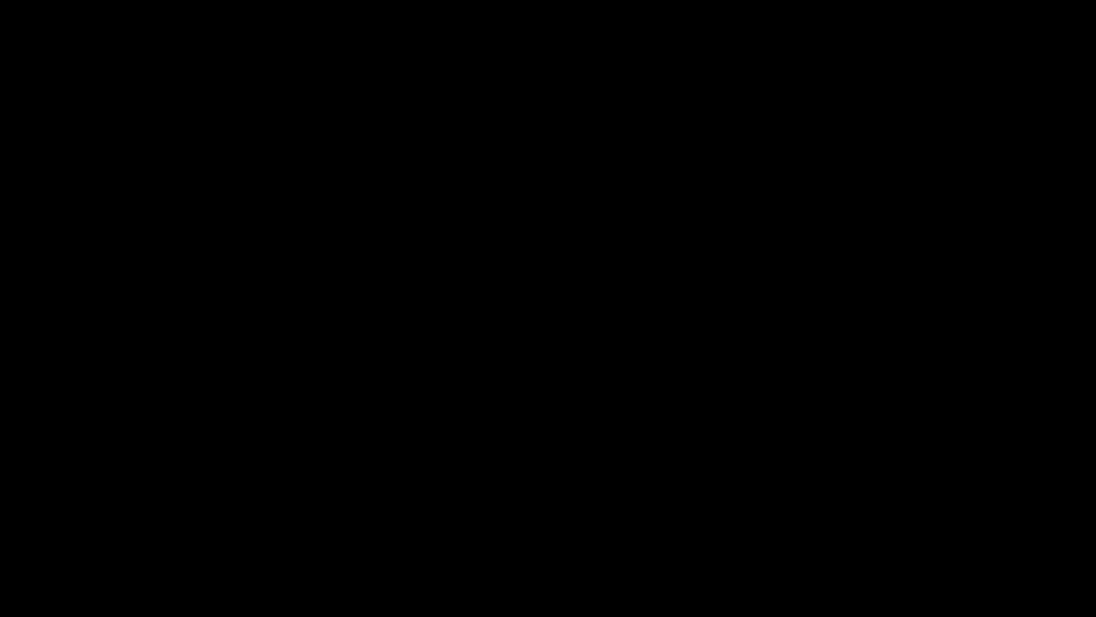
# Make the Display Capture source visible in OBS and switch to the Lord Boros - Transformed mod page in the browser
pyautogui.click(383, 468)
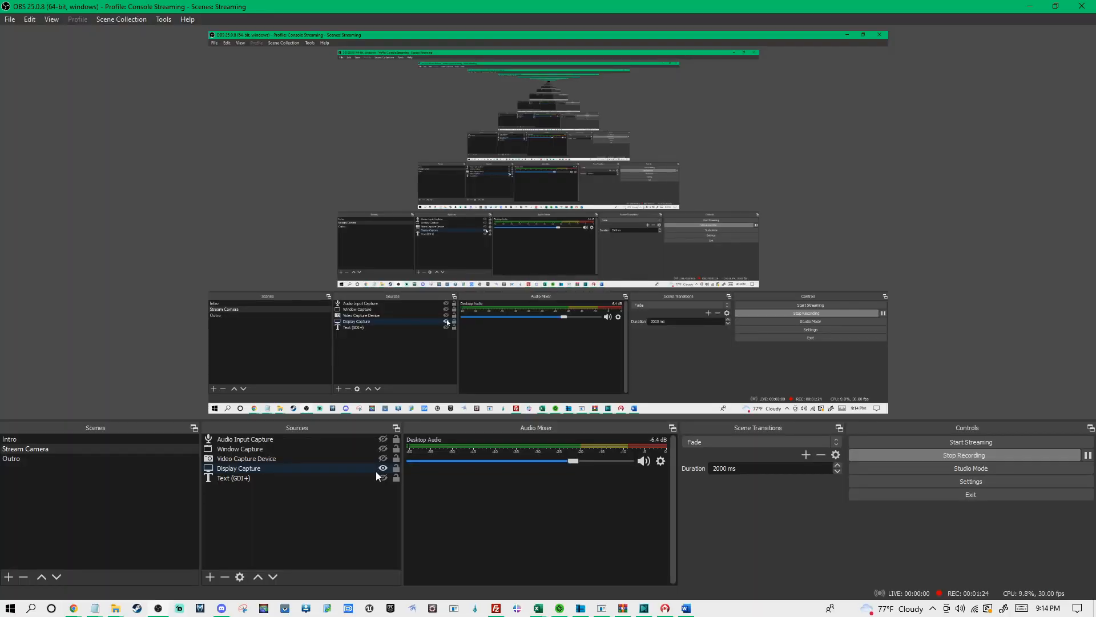
pyautogui.click(1026, 7)
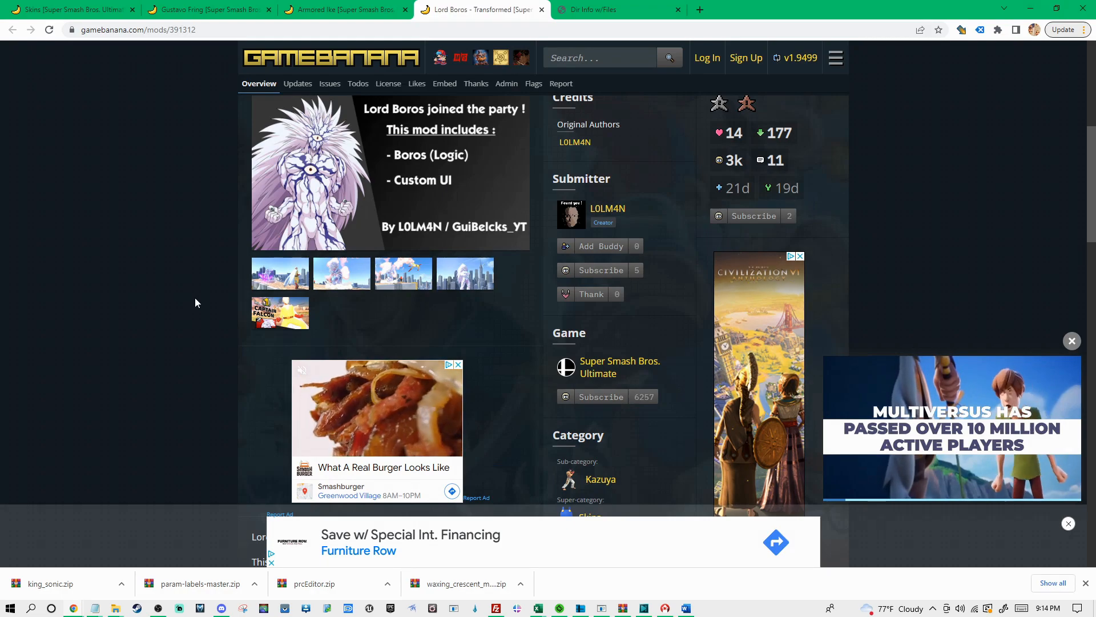
# Start the manual download of boros_transformed_over_kazuya_c00.zip from the mod page
pyautogui.scroll(-4, 505, 289)
pyautogui.scroll(-6, 514, 288)
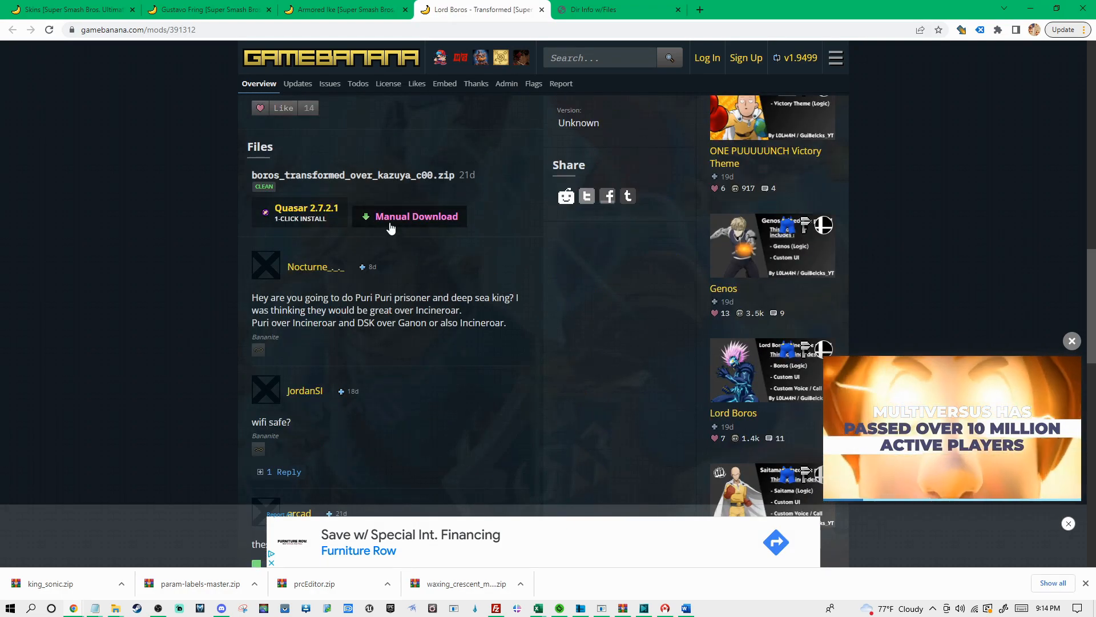
pyautogui.click(399, 215)
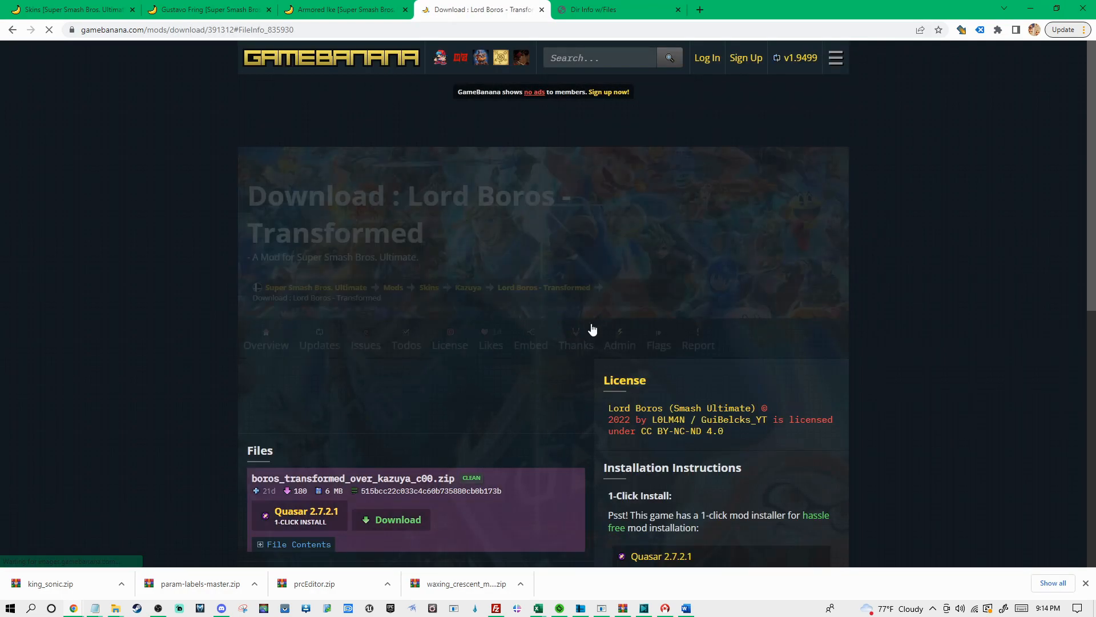
pyautogui.click(398, 463)
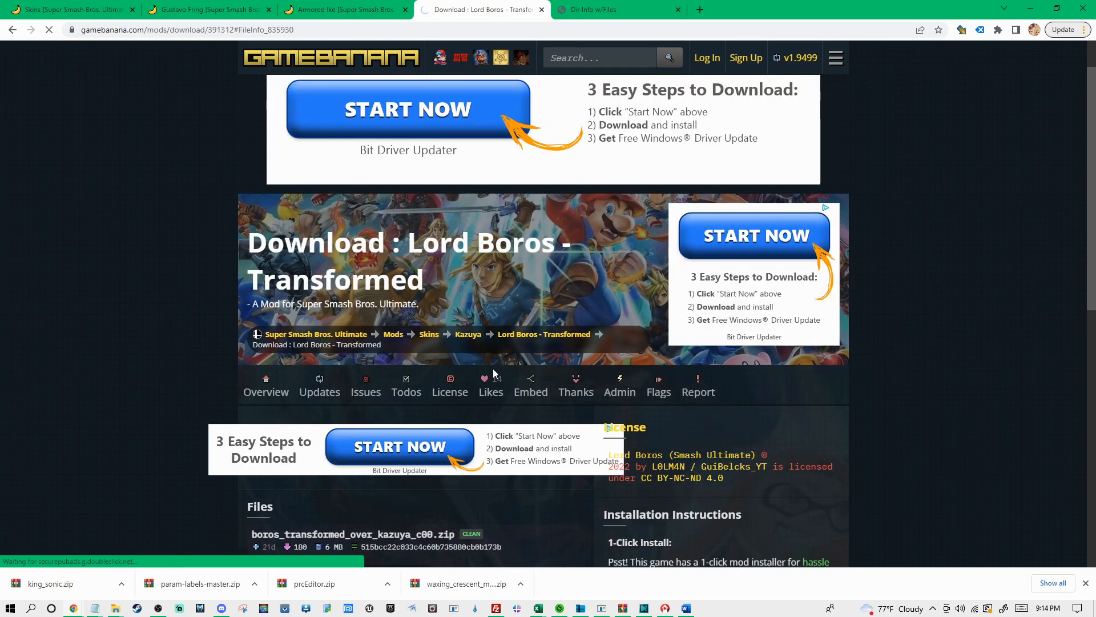
pyautogui.scroll(-3, 284, 277)
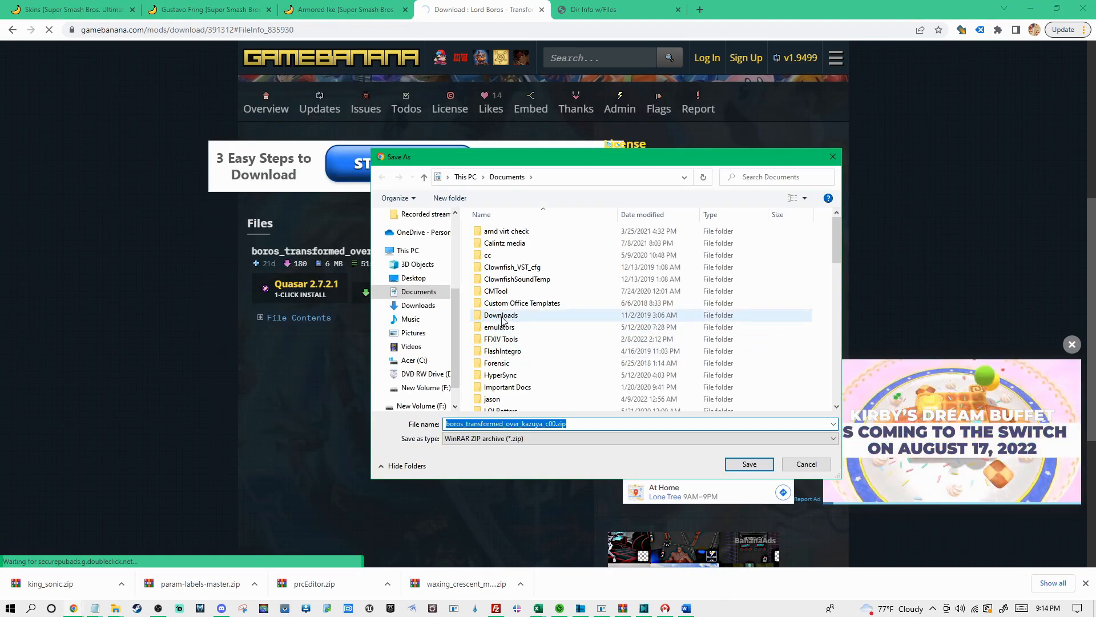
# Create a folder named kazuya inside Video Guide Example > skins on the New Volume (F:) drive
pyautogui.moveTo(455, 367); pyautogui.dragTo(455, 382)
pyautogui.click(421, 374)
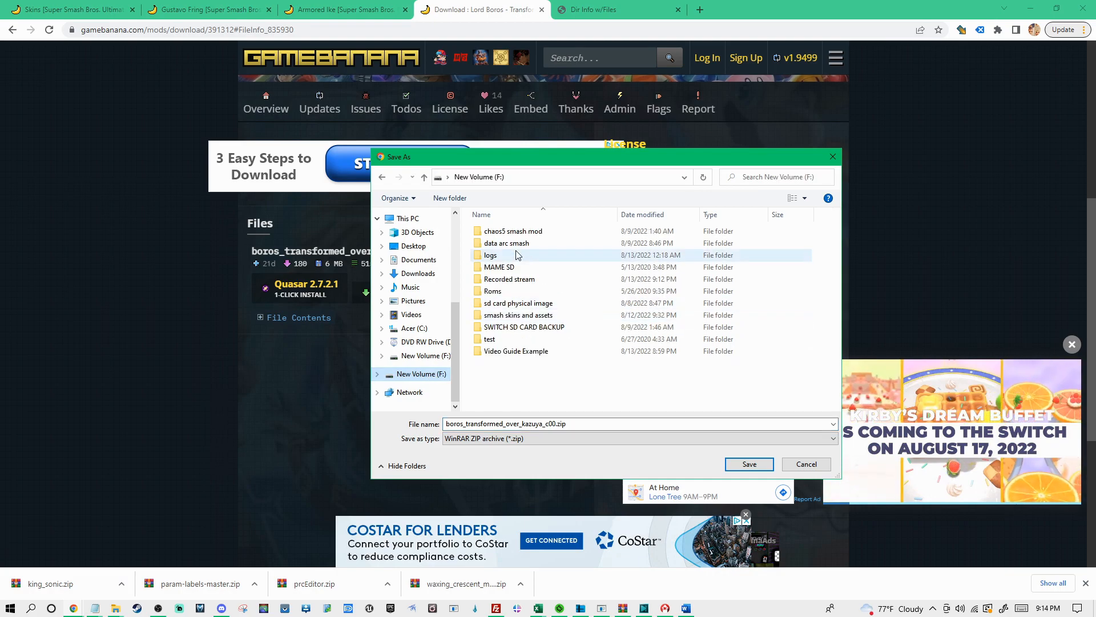
pyautogui.click(520, 353)
pyautogui.doubleClick(520, 352)
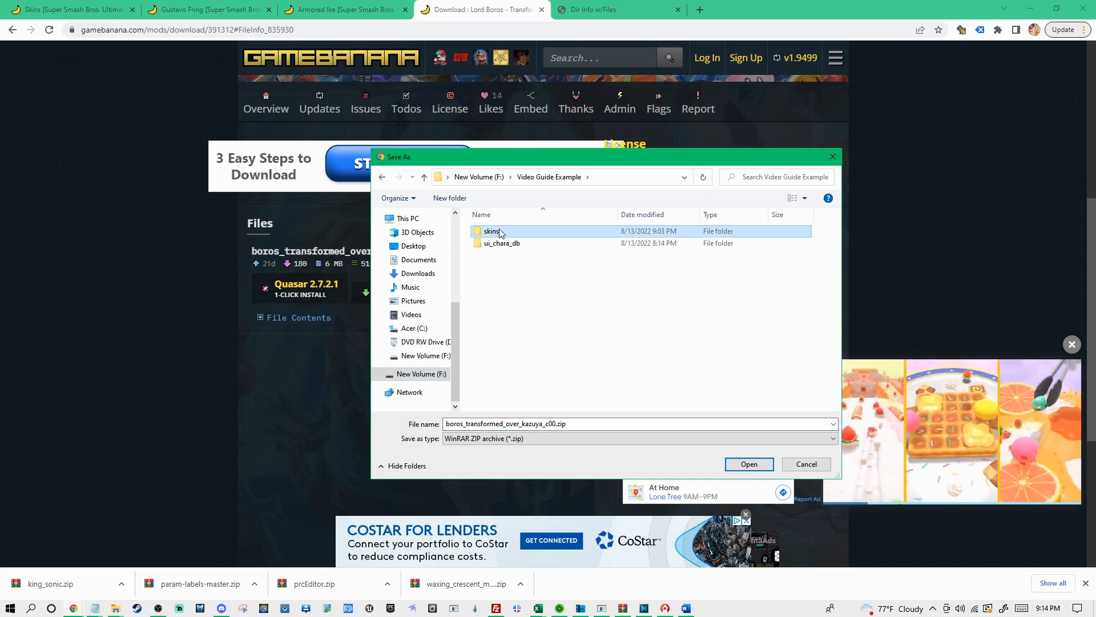
pyautogui.doubleClick(516, 232)
pyautogui.rightClick(523, 275)
pyautogui.moveTo(624, 391)
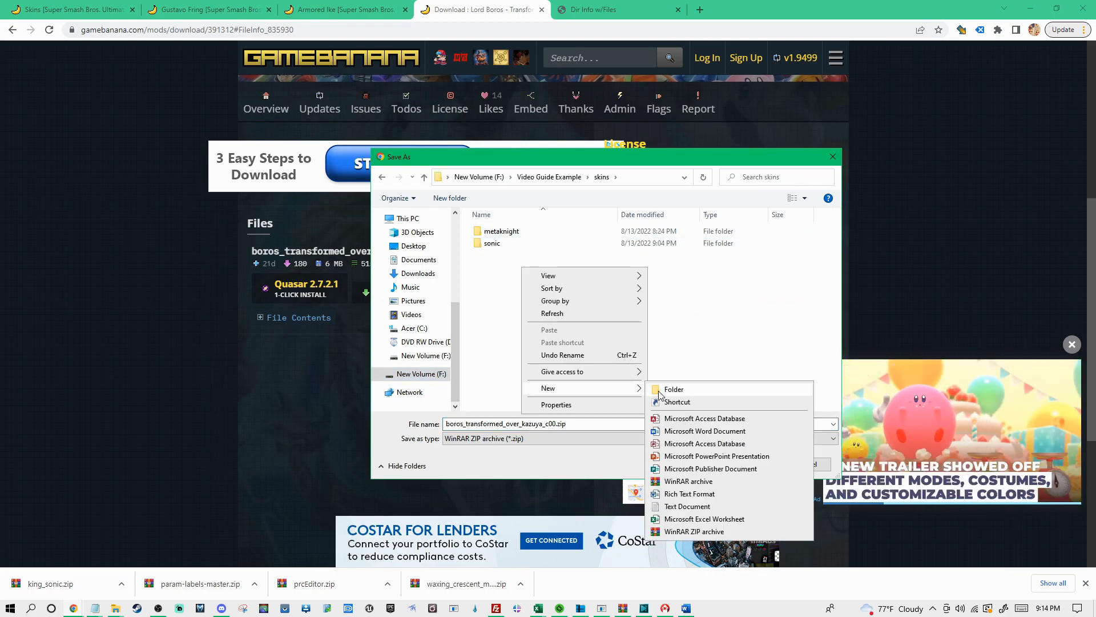
pyautogui.click(667, 387)
pyautogui.write('kazuya')
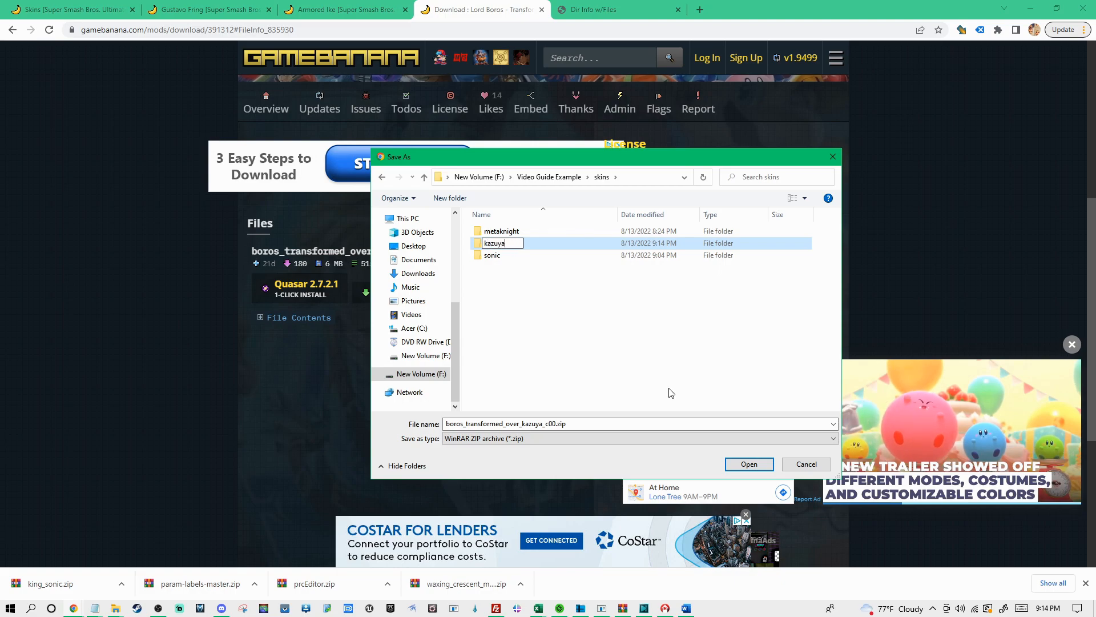
pyautogui.press('Return')
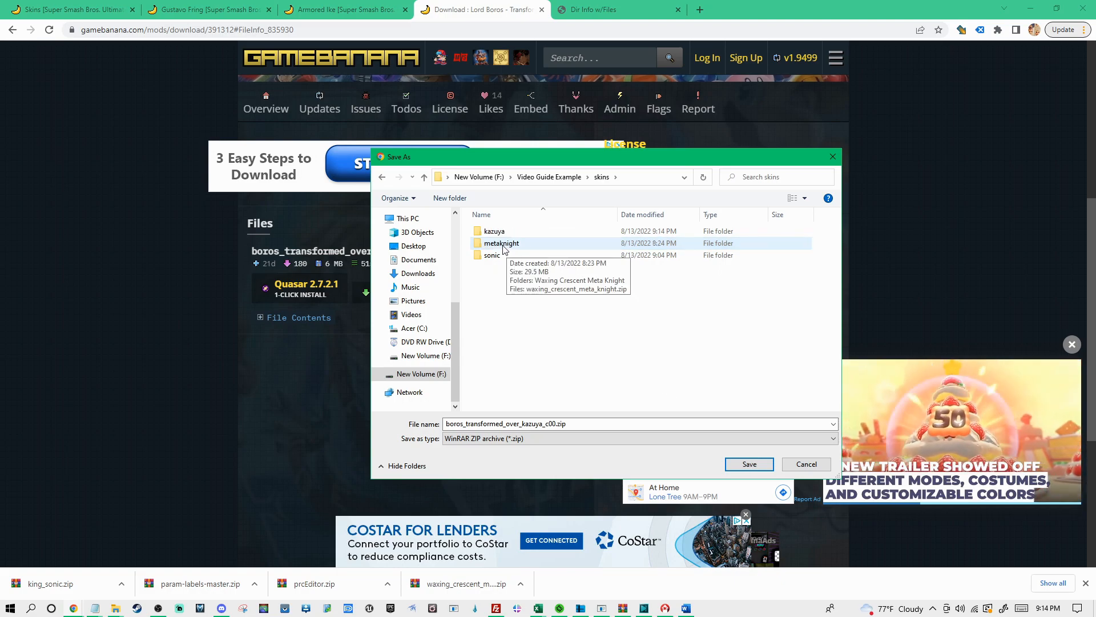
# Save the mod zip into the kazuya folder and show the downloaded file in its folder
pyautogui.doubleClick(504, 231)
pyautogui.click(772, 467)
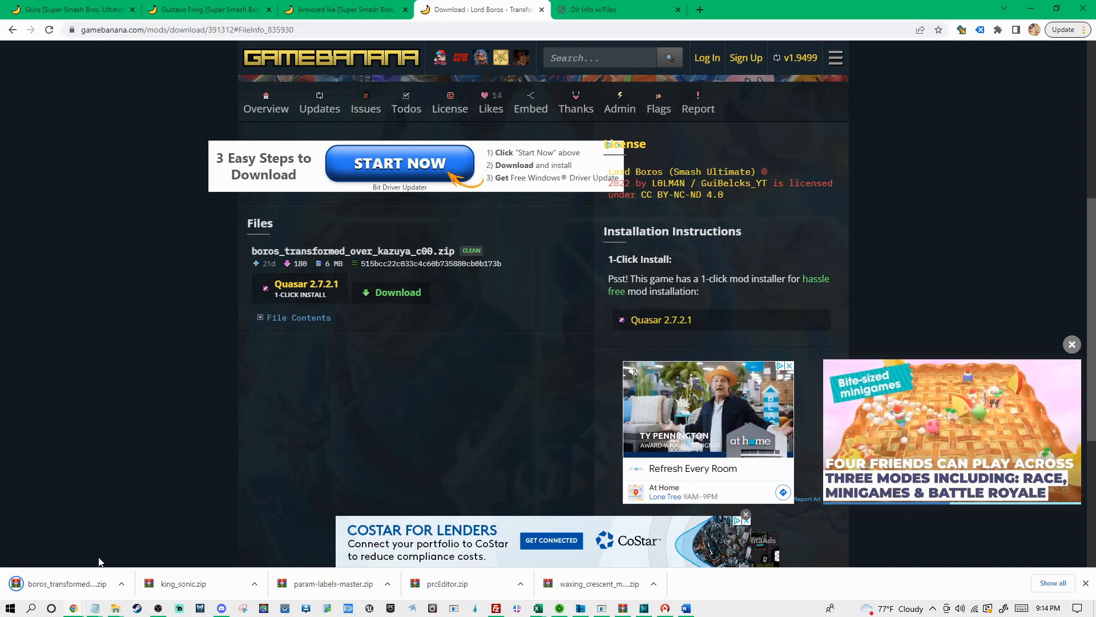
pyautogui.click(122, 583)
pyautogui.click(145, 544)
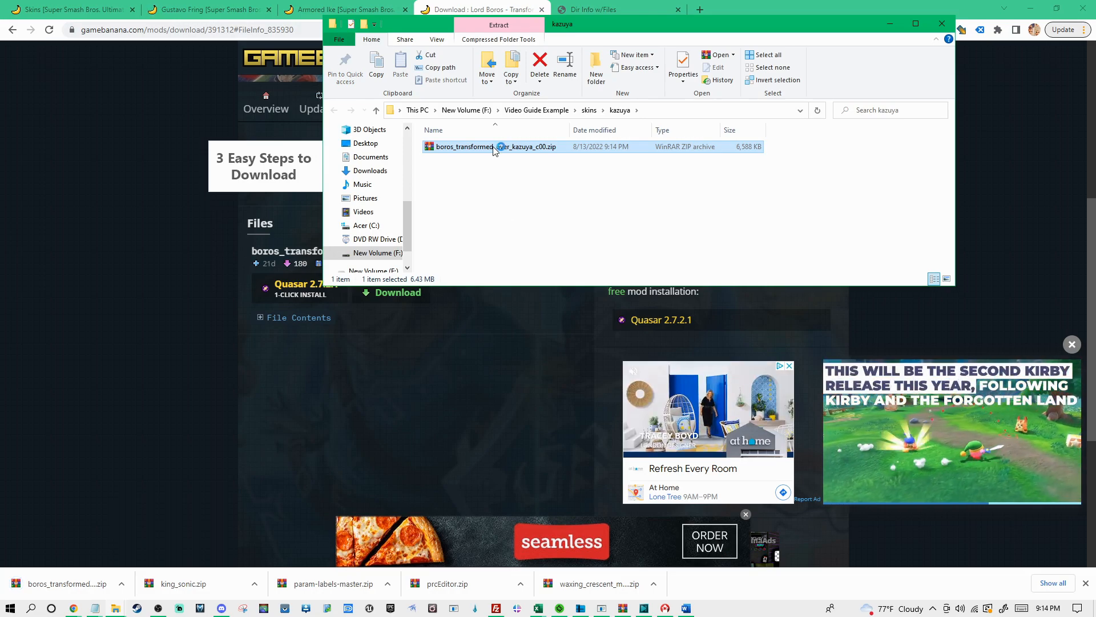
# Check the contents of the downloaded zip and extract it to its own boros_transformed_over_kazuya_c00 folder
pyautogui.doubleClick(497, 147)
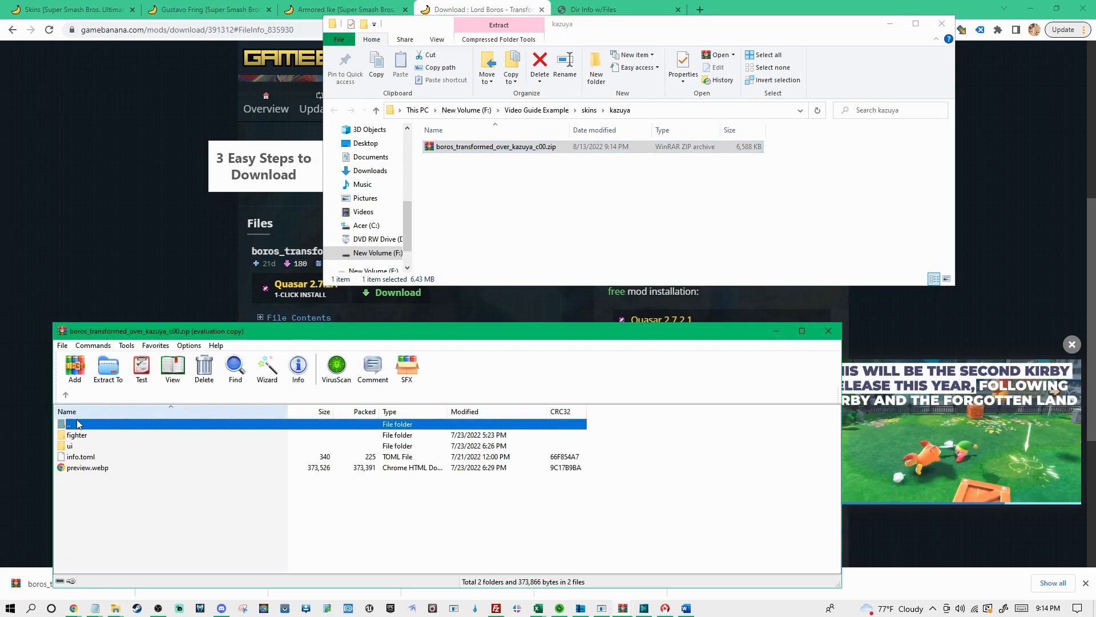
pyautogui.click(507, 455)
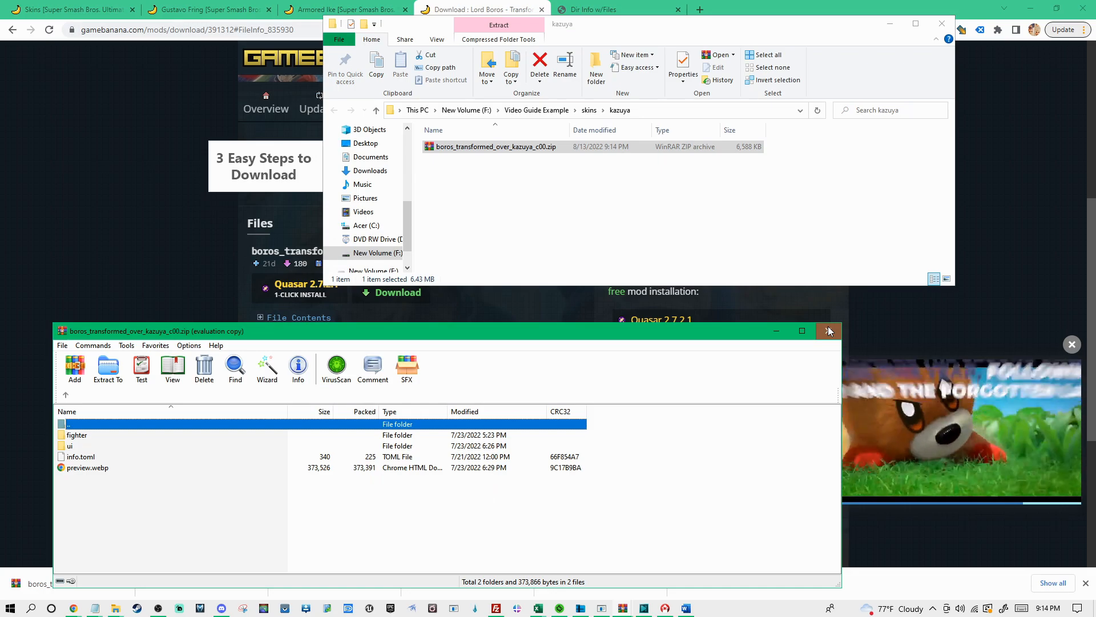
pyautogui.click(828, 331)
pyautogui.rightClick(457, 148)
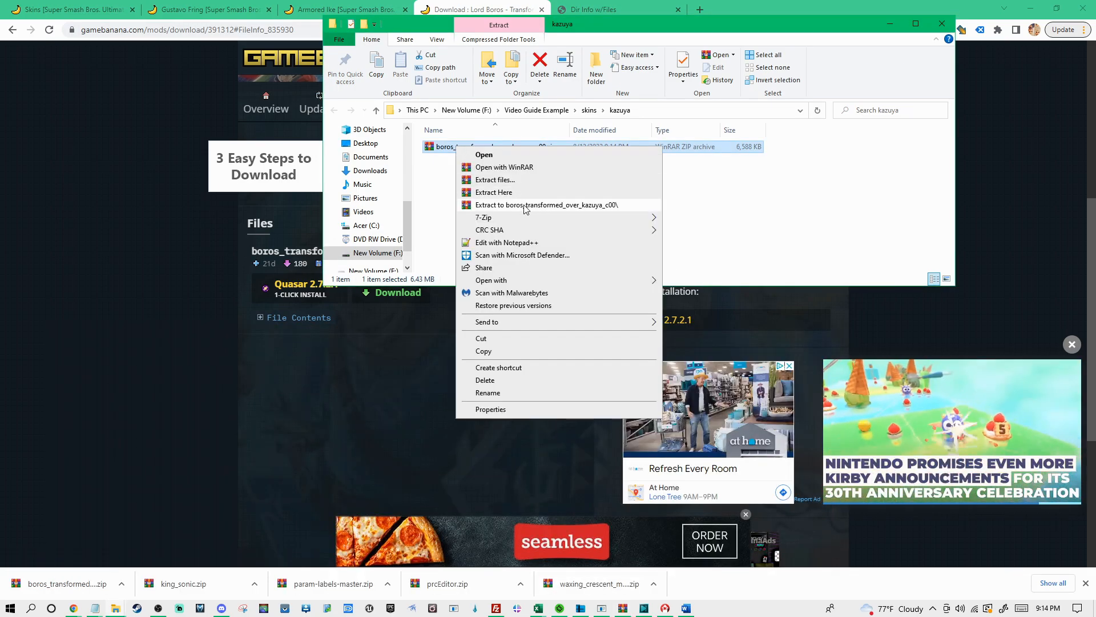
pyautogui.click(523, 205)
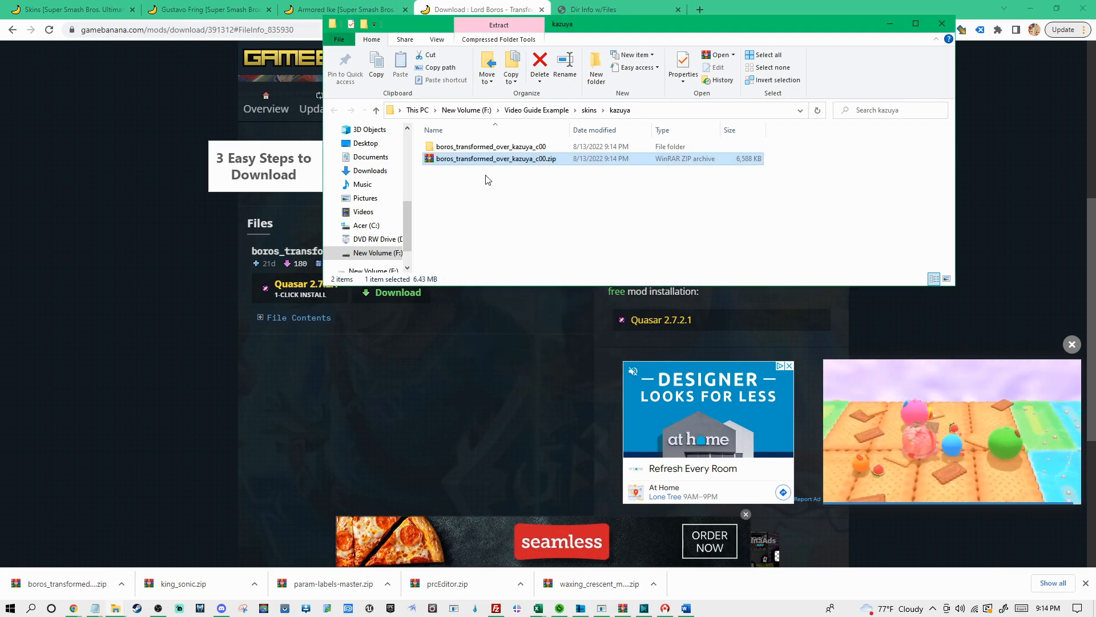
# Delete info.toml and preview.webp from the extracted boros_transformed_over_kazuya_c00 folder
pyautogui.click(494, 147)
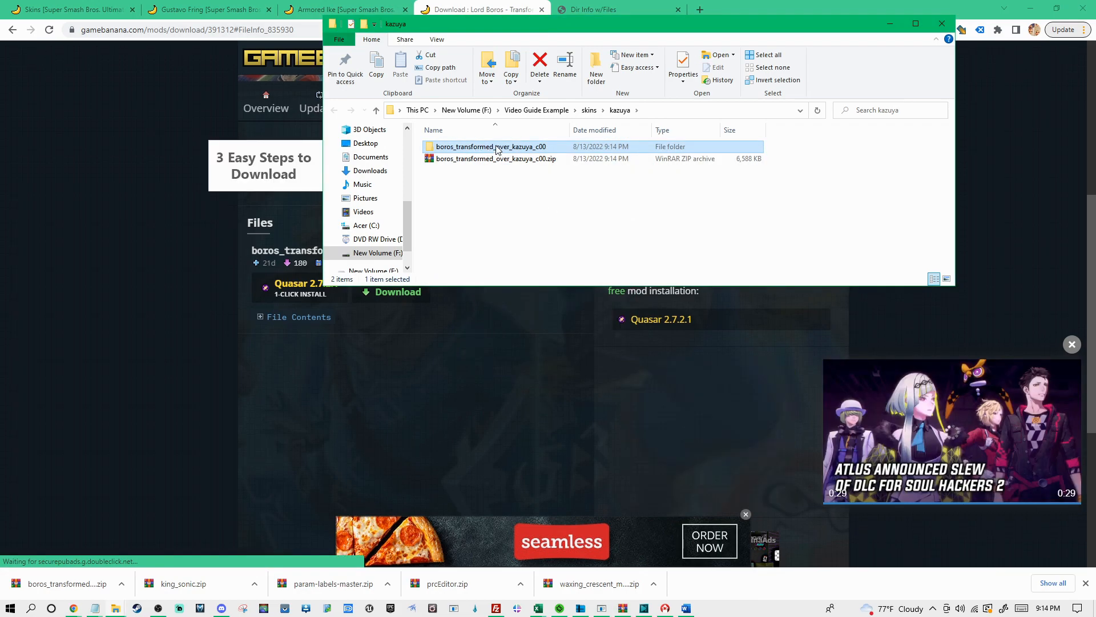
pyautogui.doubleClick(495, 147)
pyautogui.click(460, 184)
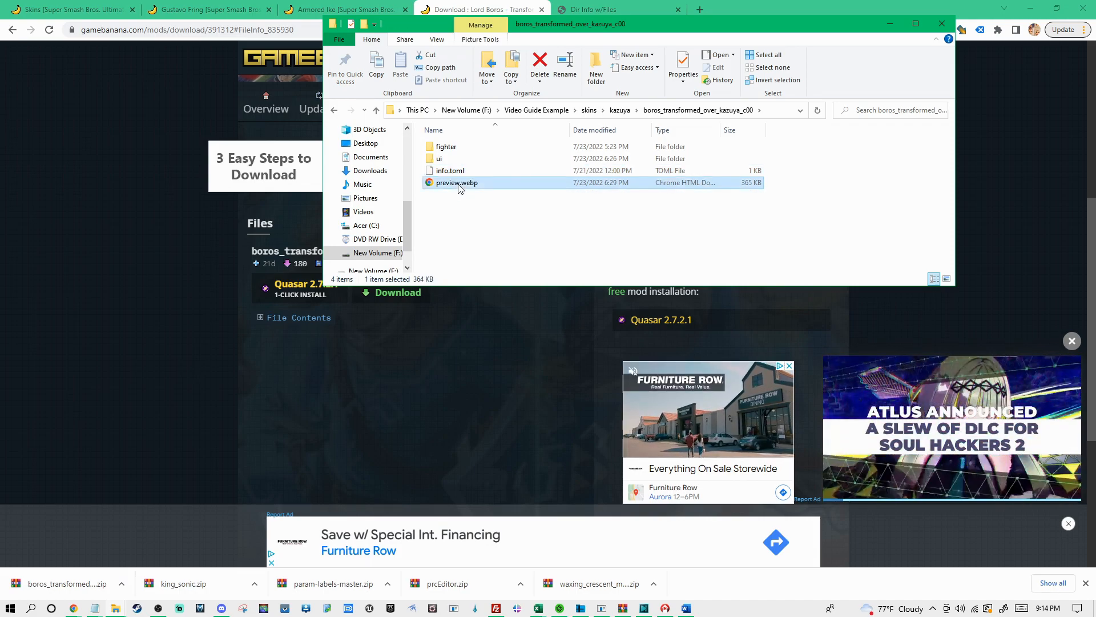
pyautogui.keyDown('ctrl'); pyautogui.click(463, 174); pyautogui.keyUp('ctrl')
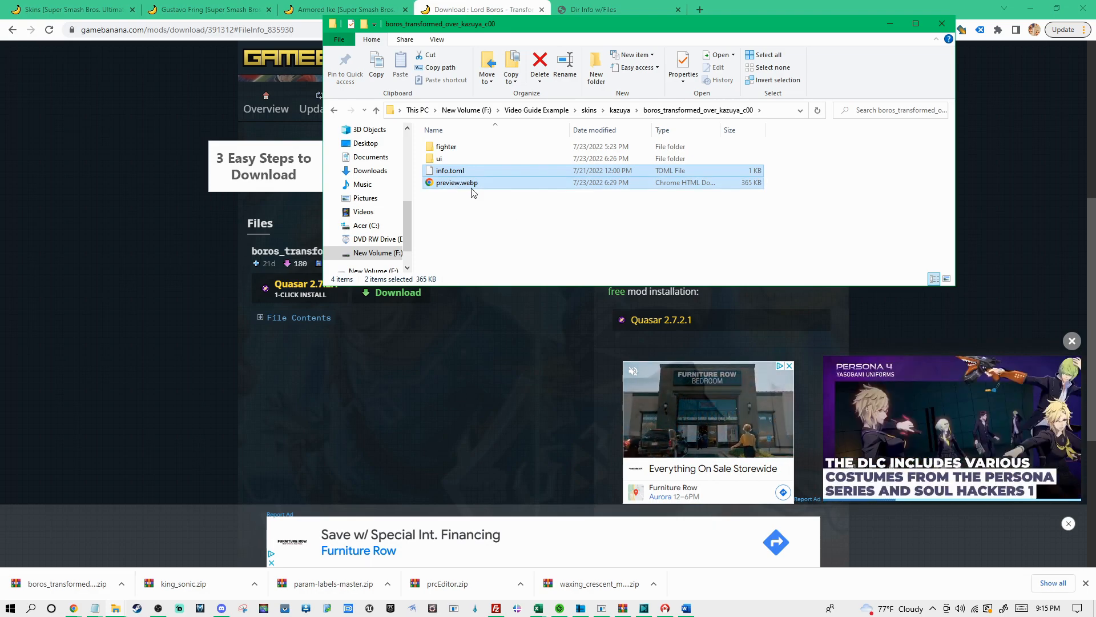
pyautogui.press('Delete')
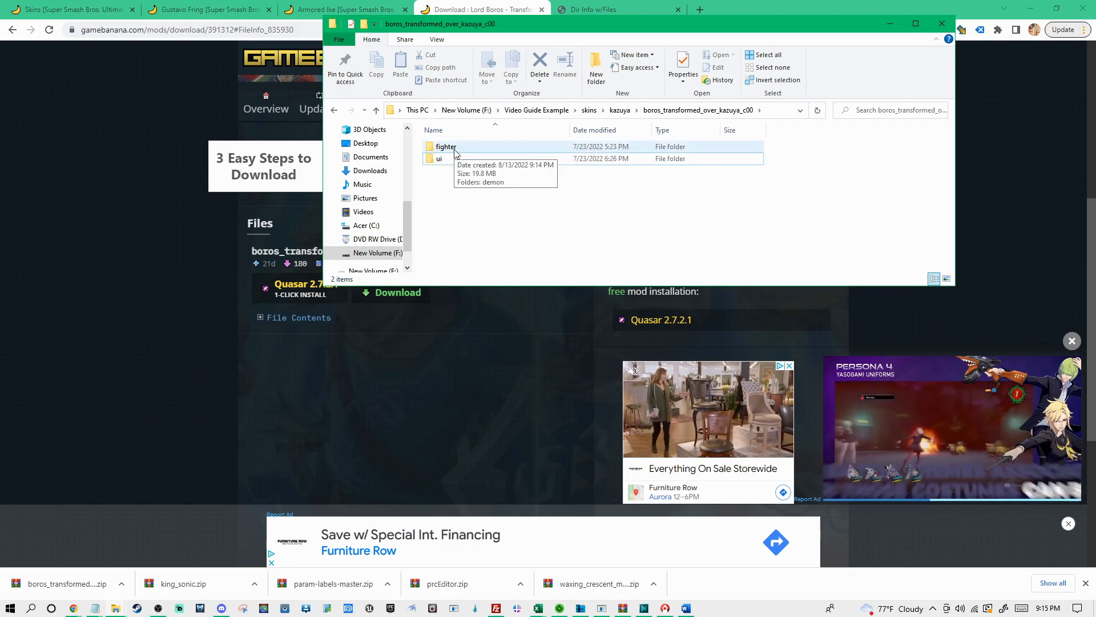
# Rename the costume folder inside fighter > demon > model > body as c08
pyautogui.click(443, 161)
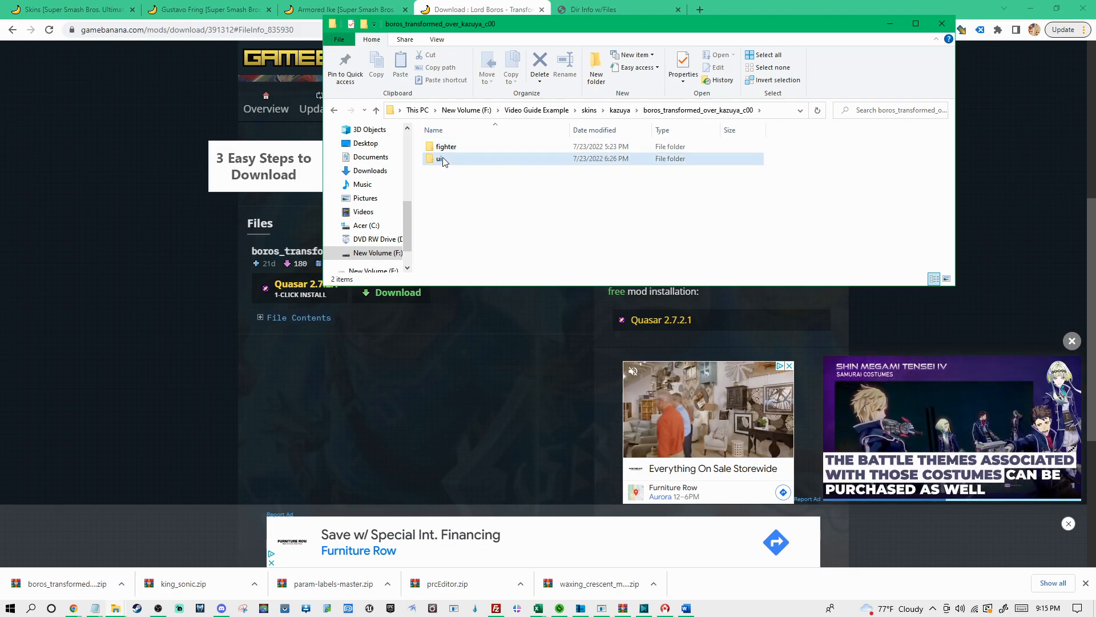
pyautogui.doubleClick(452, 148)
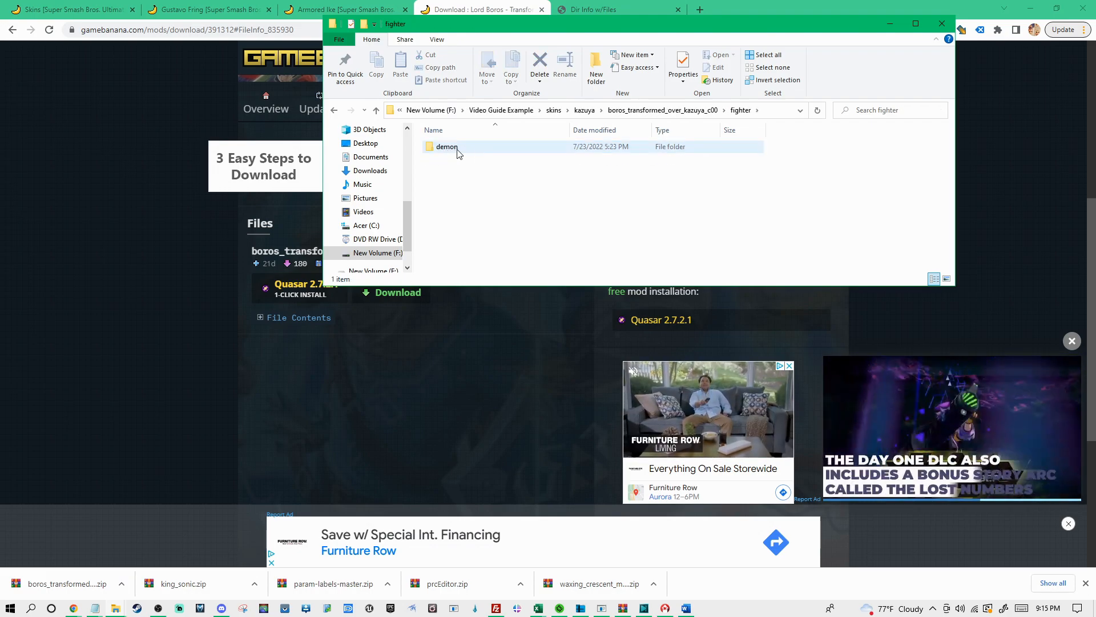
pyautogui.doubleClick(447, 147)
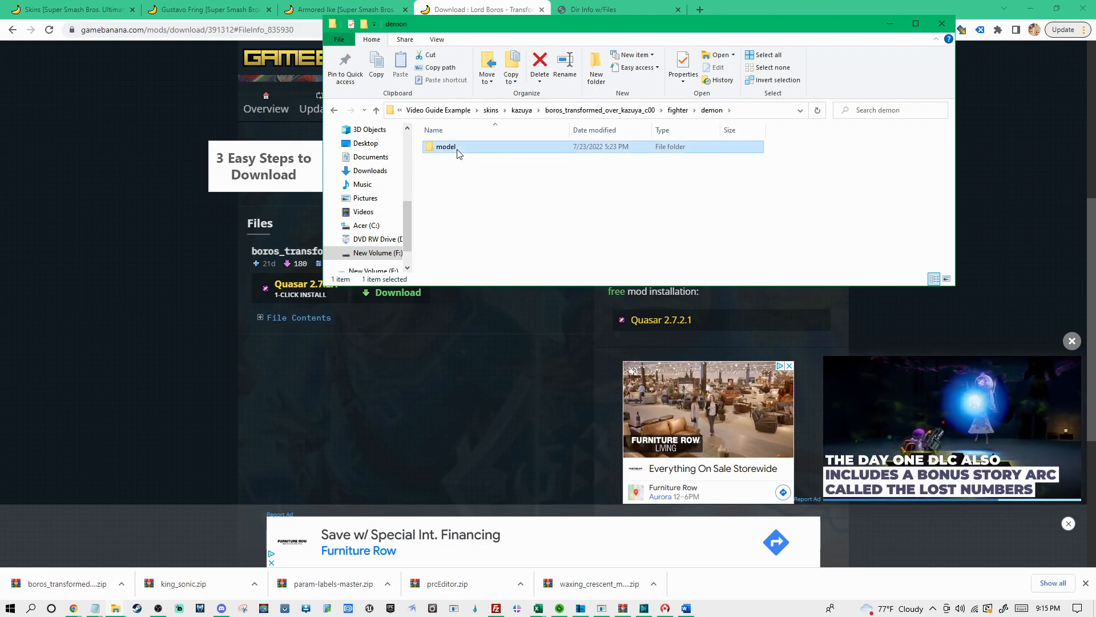
pyautogui.doubleClick(457, 150)
pyautogui.doubleClick(452, 149)
pyautogui.click(449, 150)
pyautogui.click(442, 147)
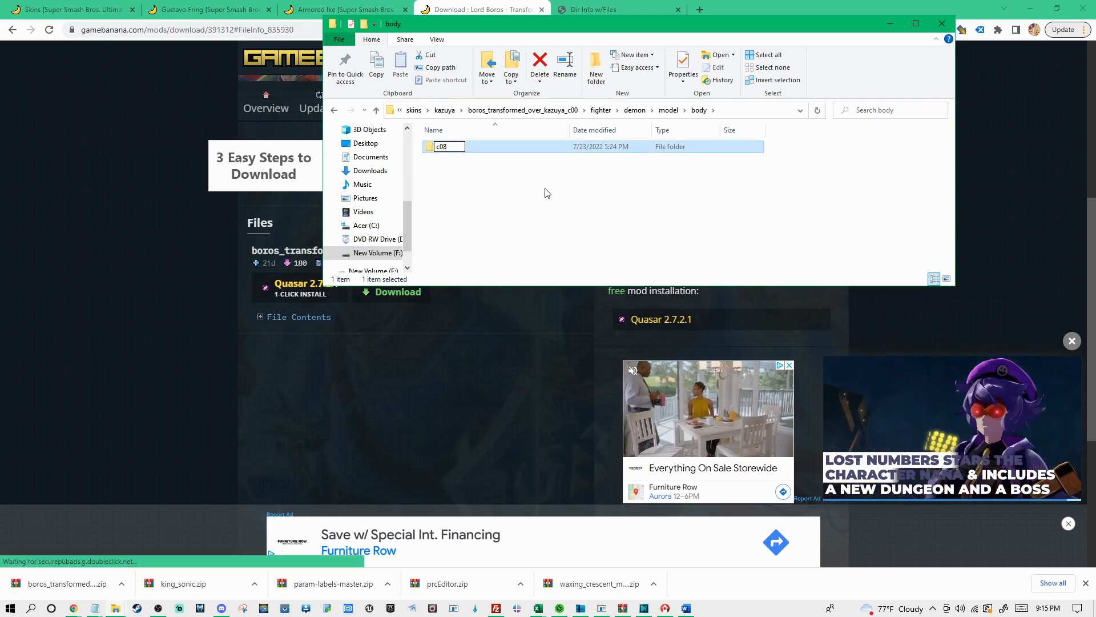
pyautogui.click(489, 193)
# Delete the series folder from the mod's ui > replace_patch folder
pyautogui.press('BackSpace')
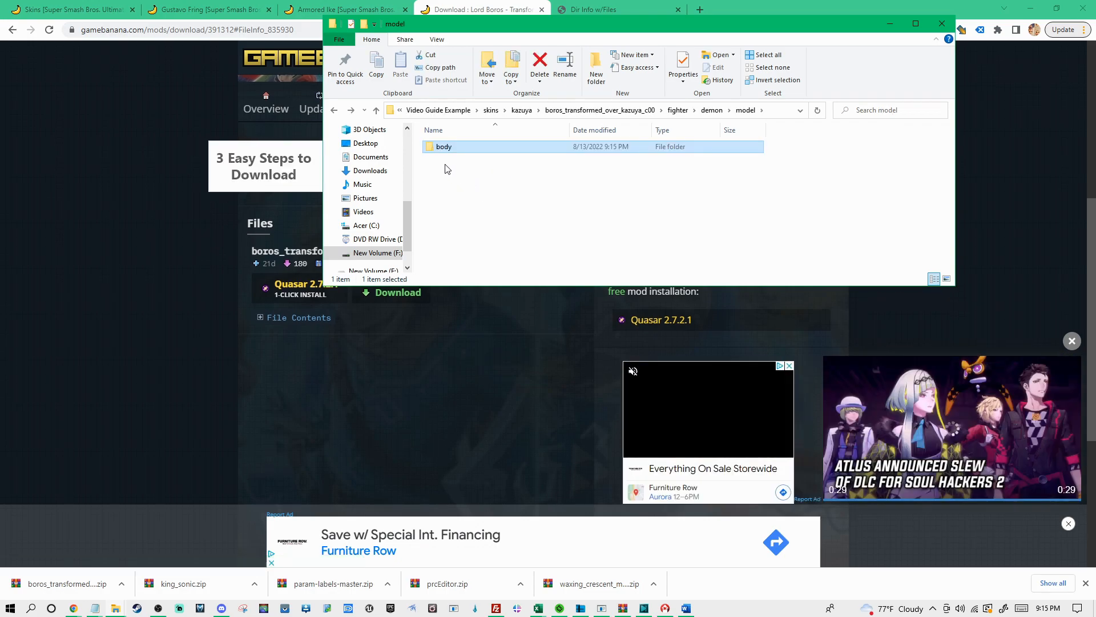
pyautogui.press('BackSpace')
pyautogui.press('BackSpace')
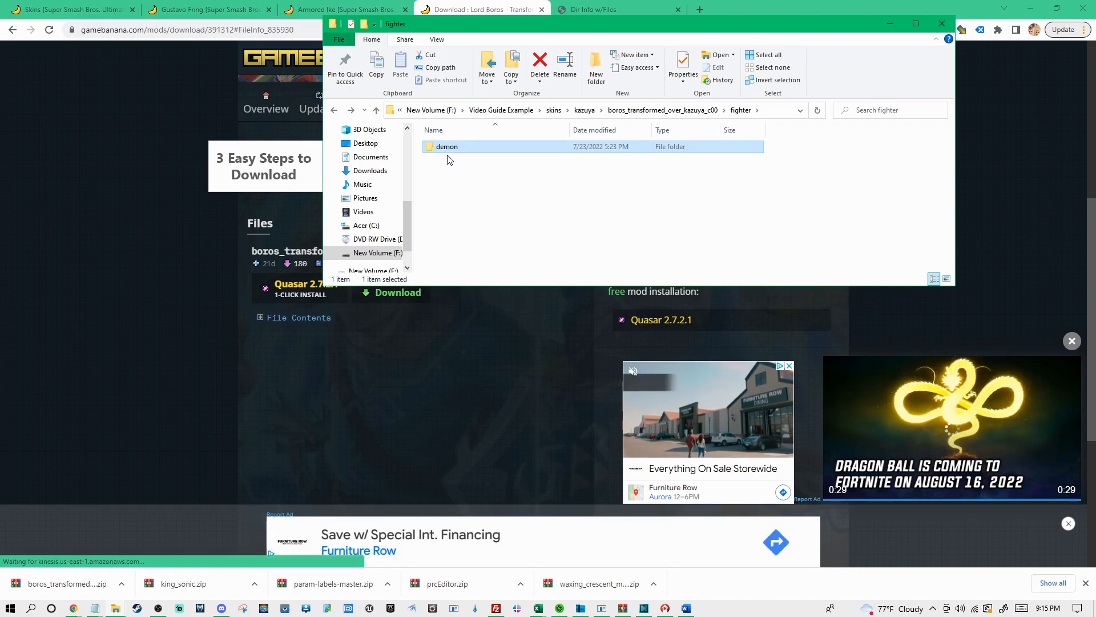
pyautogui.press('BackSpace')
pyautogui.doubleClick(443, 159)
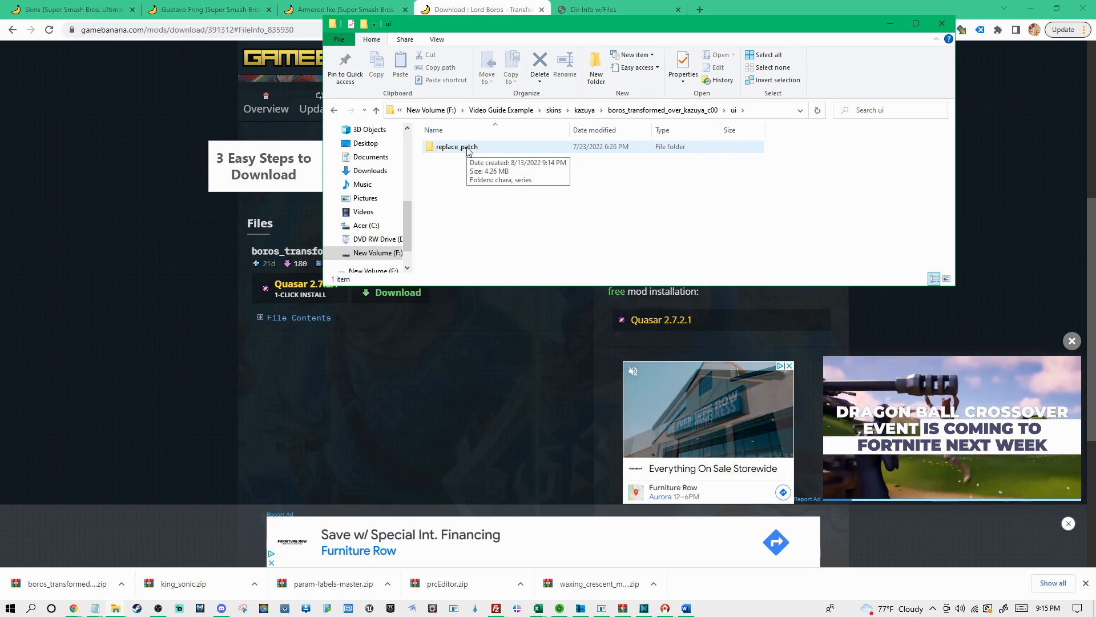
pyautogui.doubleClick(457, 147)
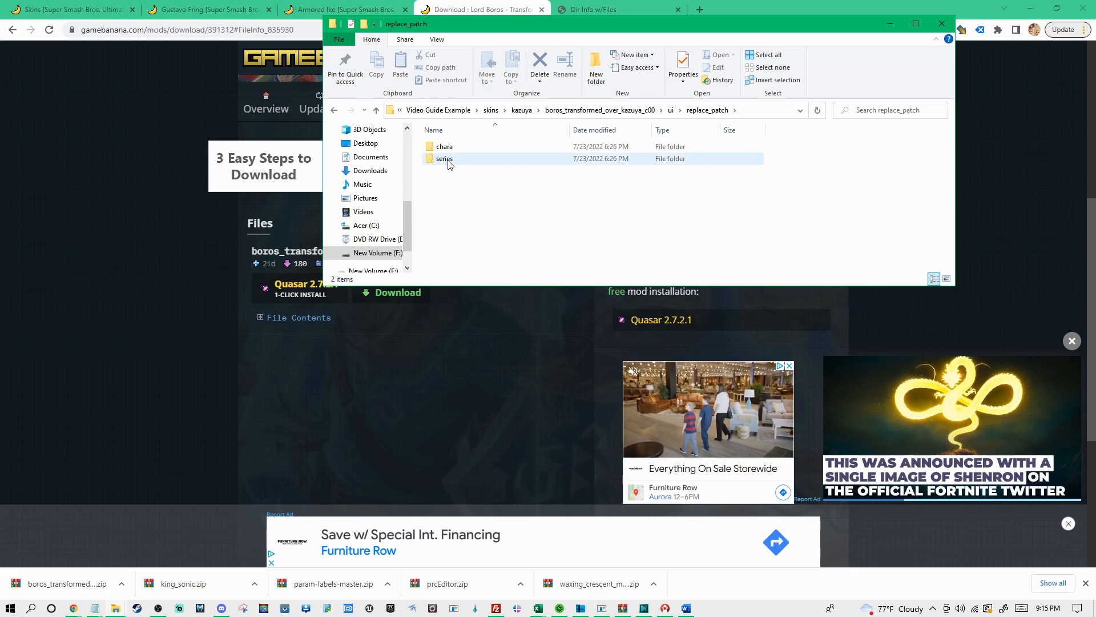
pyautogui.click(451, 162)
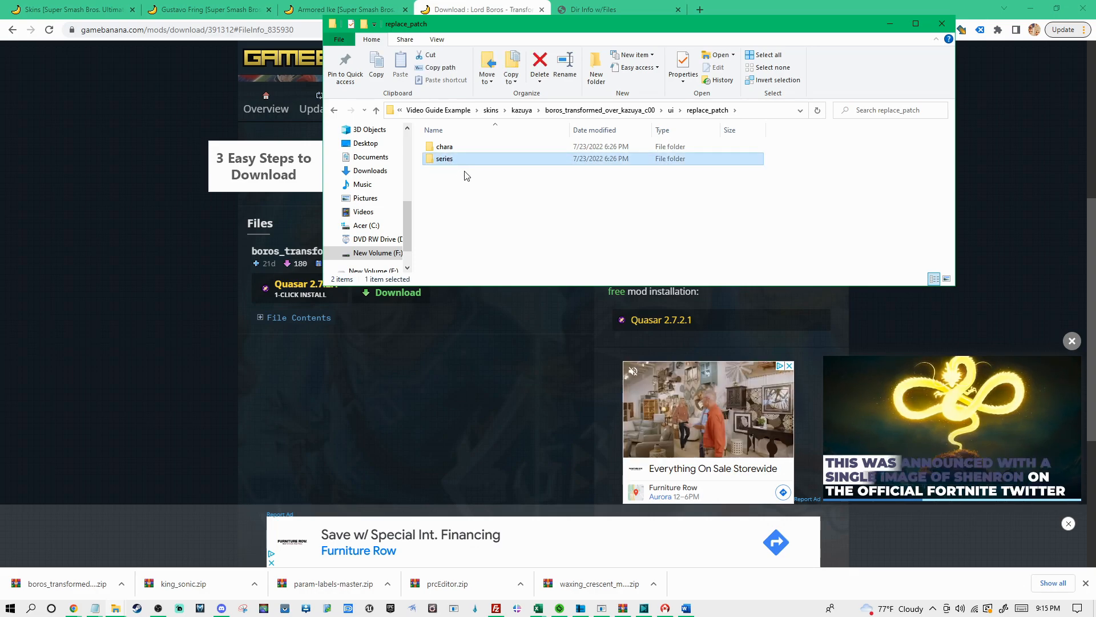
pyautogui.press('Delete')
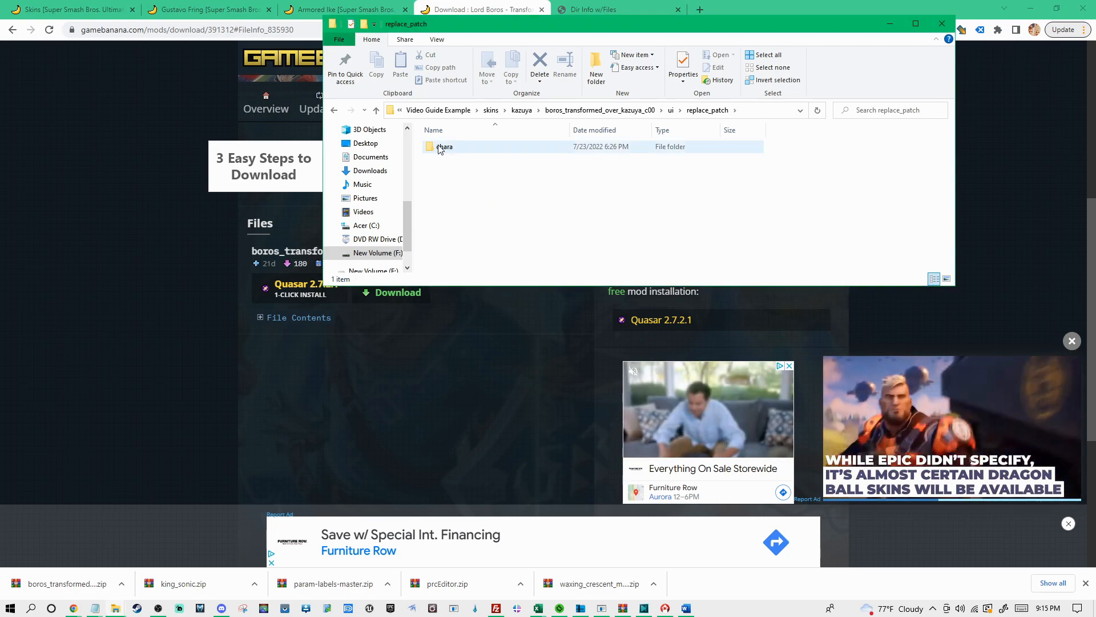
# Delete the chara_5 and chara_7 folders from the mod's ui > replace_patch > chara folder
pyautogui.doubleClick(456, 149)
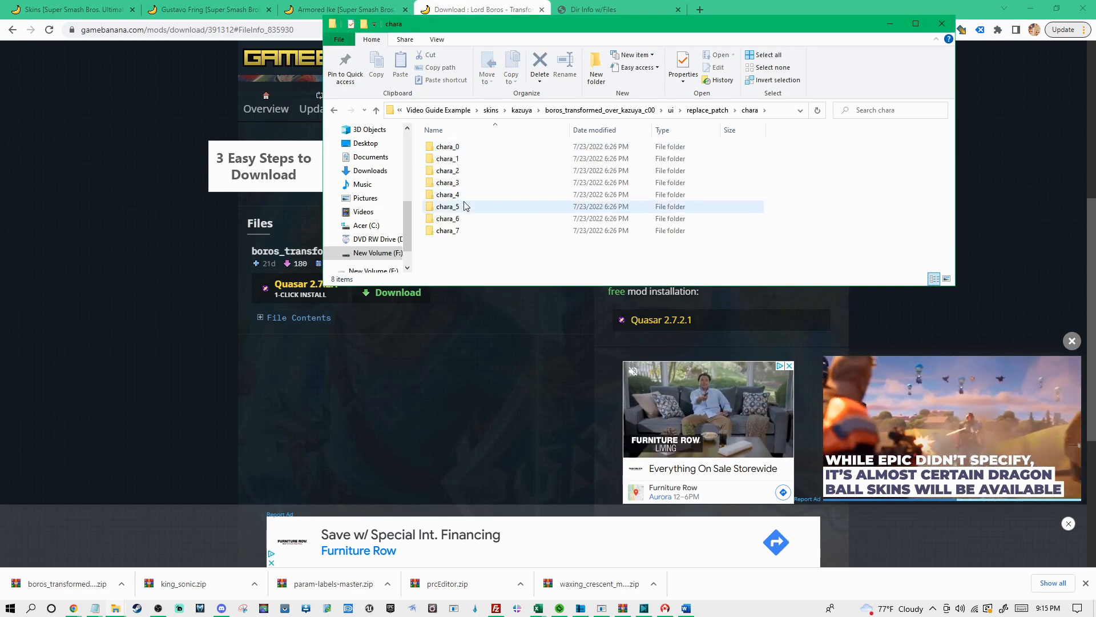
pyautogui.click(461, 206)
pyautogui.keyDown('ctrl'); pyautogui.click(465, 230); pyautogui.keyUp('ctrl')
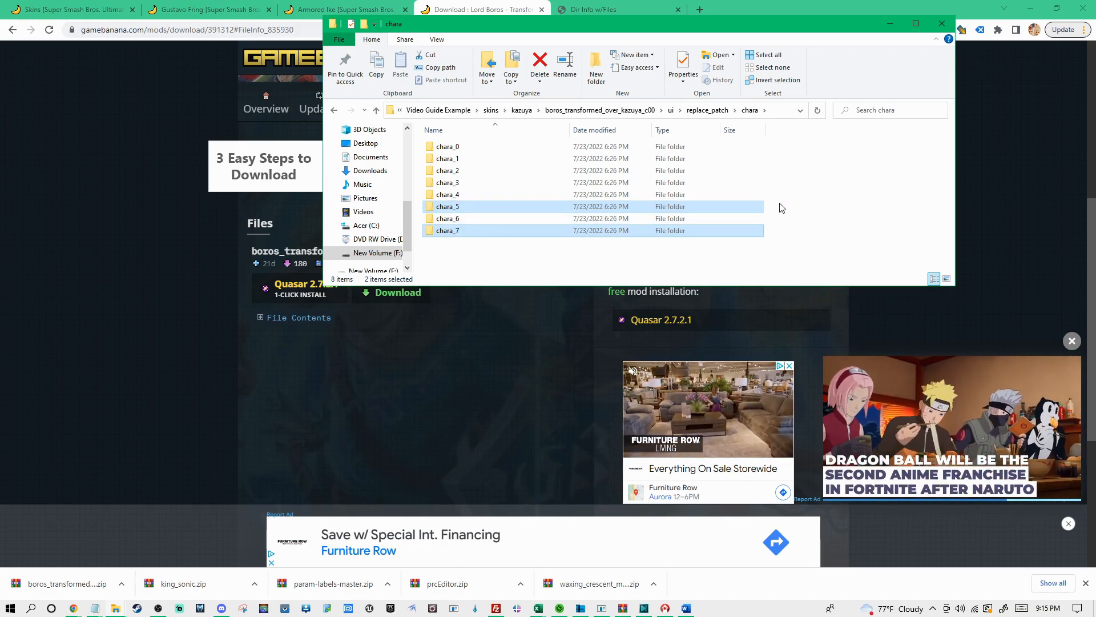
pyautogui.press('Delete')
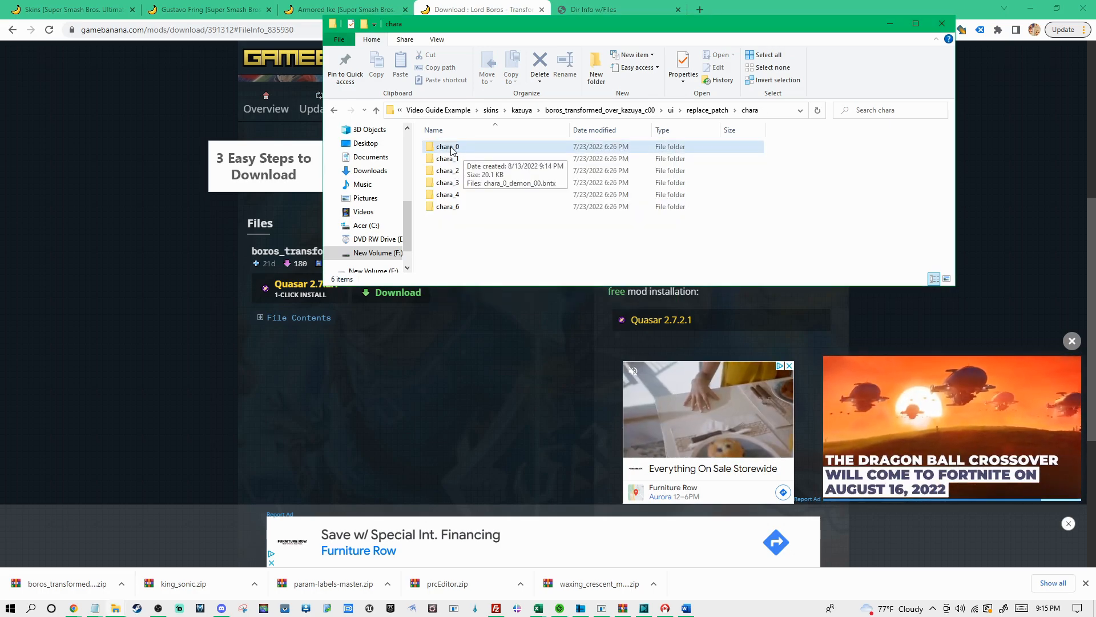
# Rename the texture file inside the chara_0 folder as chara_0_demon_08.bntx
pyautogui.doubleClick(448, 146)
pyautogui.click(502, 150)
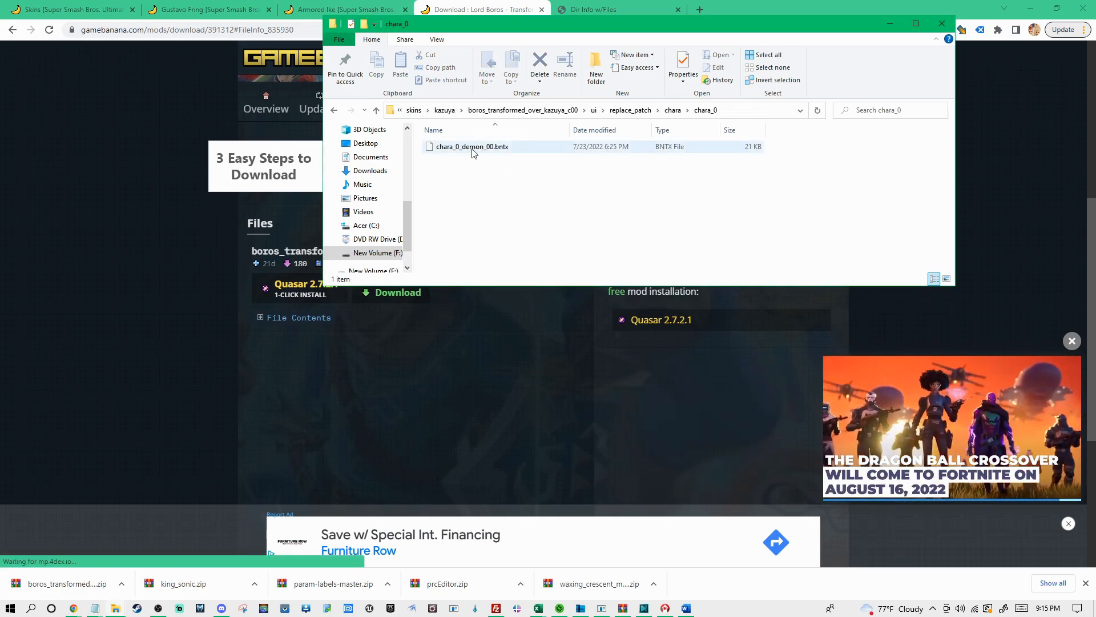
pyautogui.click(494, 147)
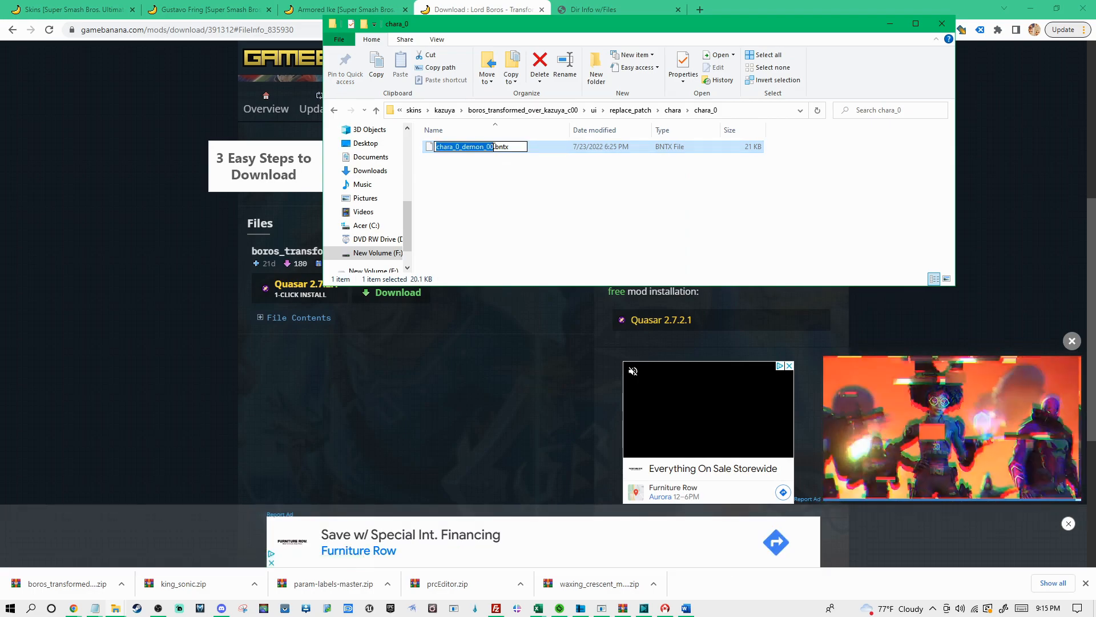
pyautogui.click(493, 147)
pyautogui.write('8')
pyautogui.click(510, 176)
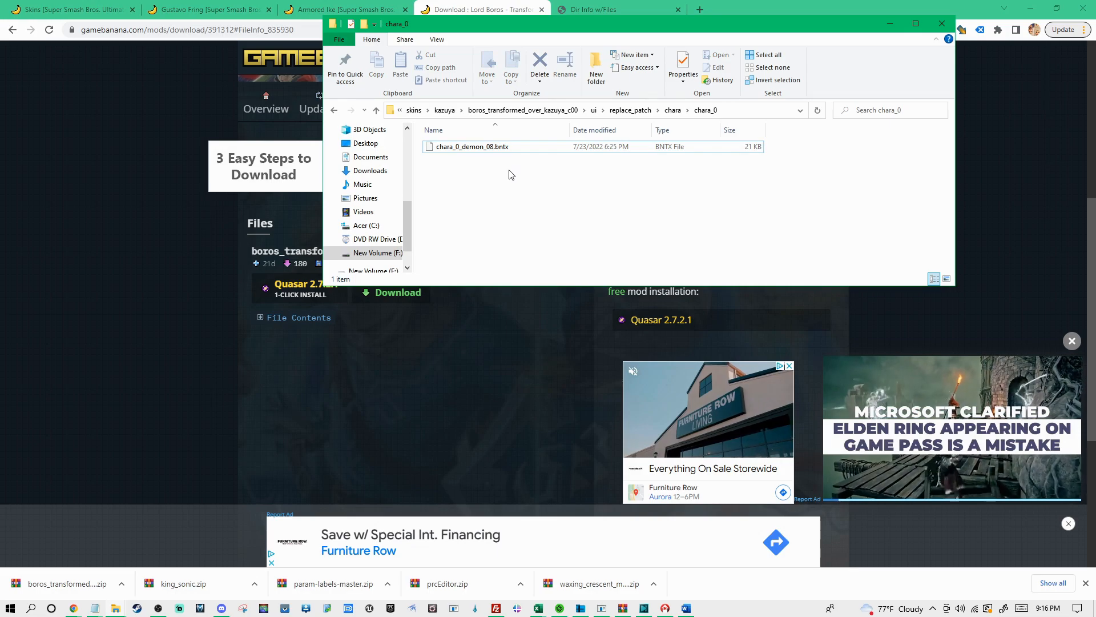
# Rename the texture file inside the chara_1 folder as chara_1_demon_08.bntx
pyautogui.press('BackSpace')
pyautogui.doubleClick(462, 159)
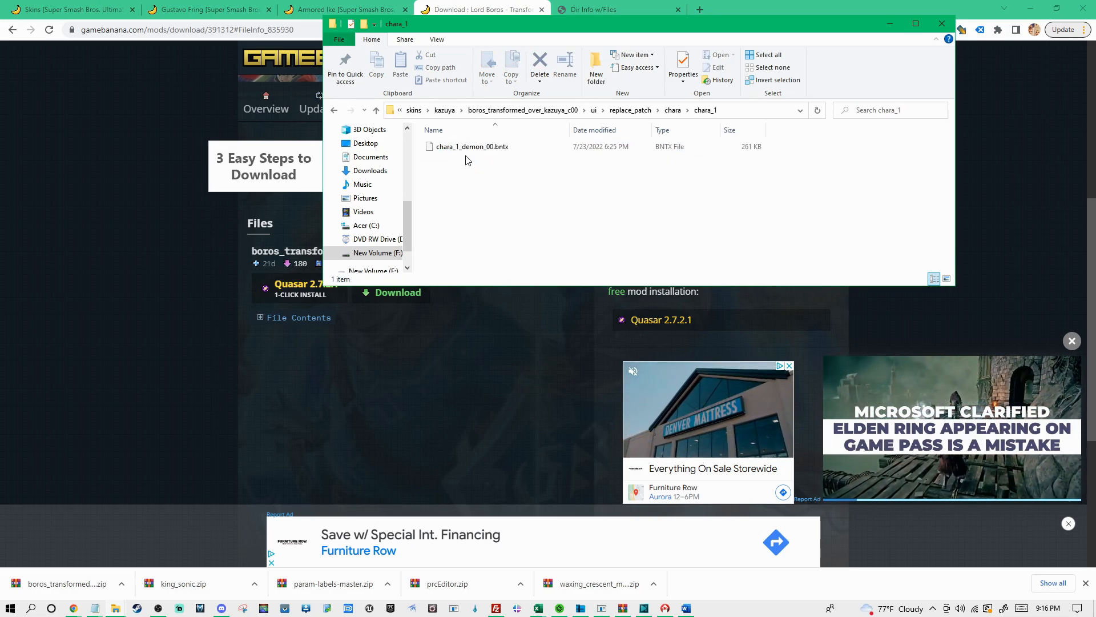
pyautogui.click(495, 149)
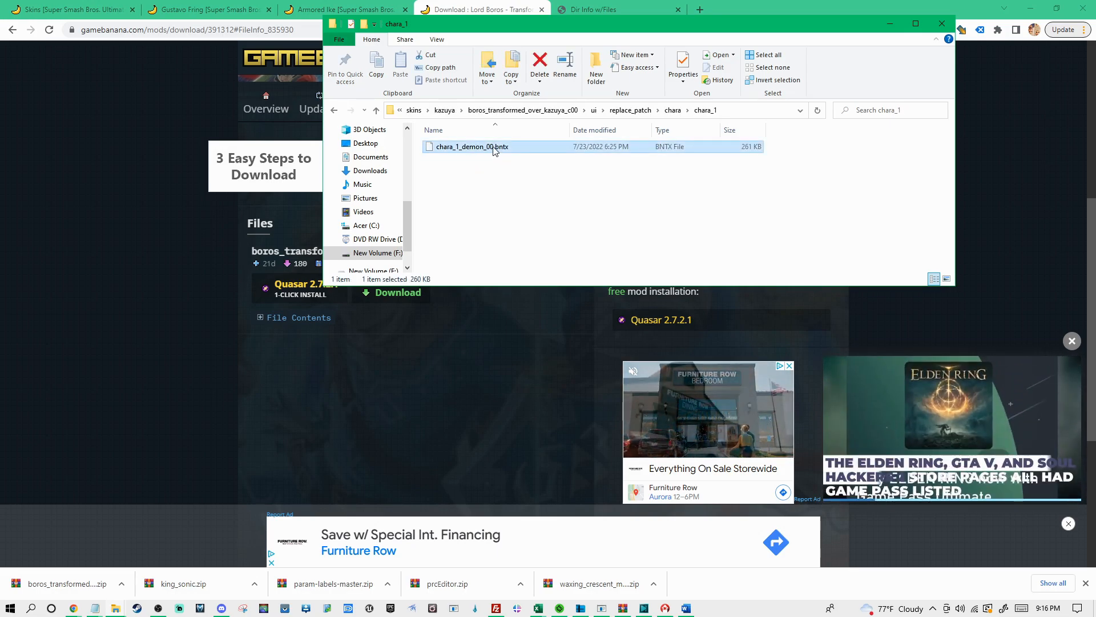
pyautogui.press('F2')
pyautogui.click(495, 149)
pyautogui.press('BackSpace')
pyautogui.write('9')
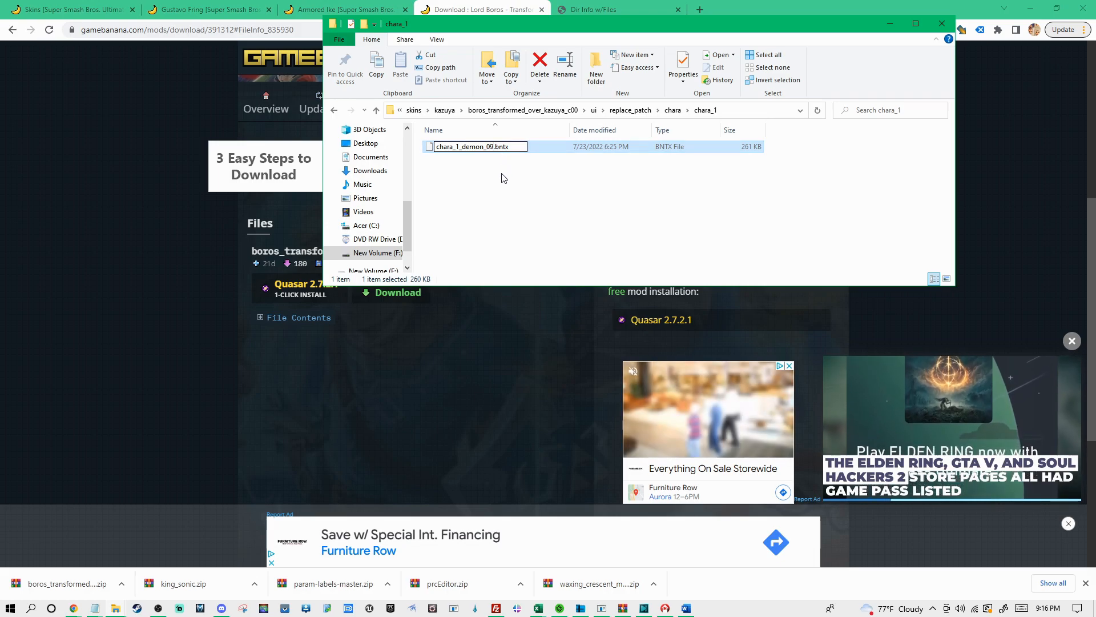
pyautogui.click(510, 193)
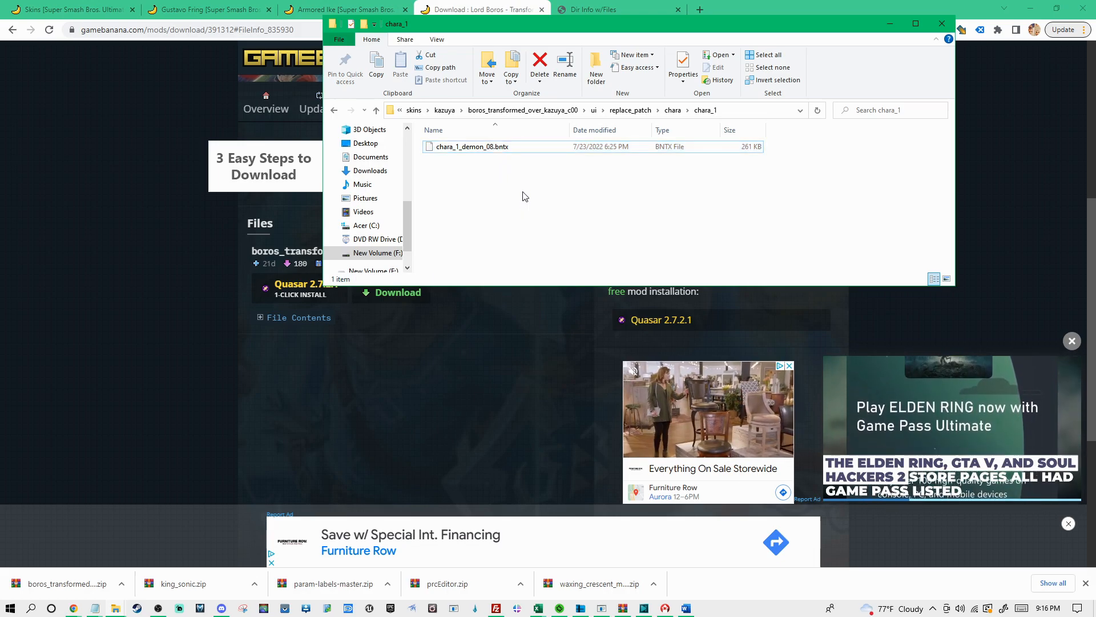
# Rename the texture file inside the chara_2 folder as chara_2_demon_08.bntx
pyautogui.press('BackSpace')
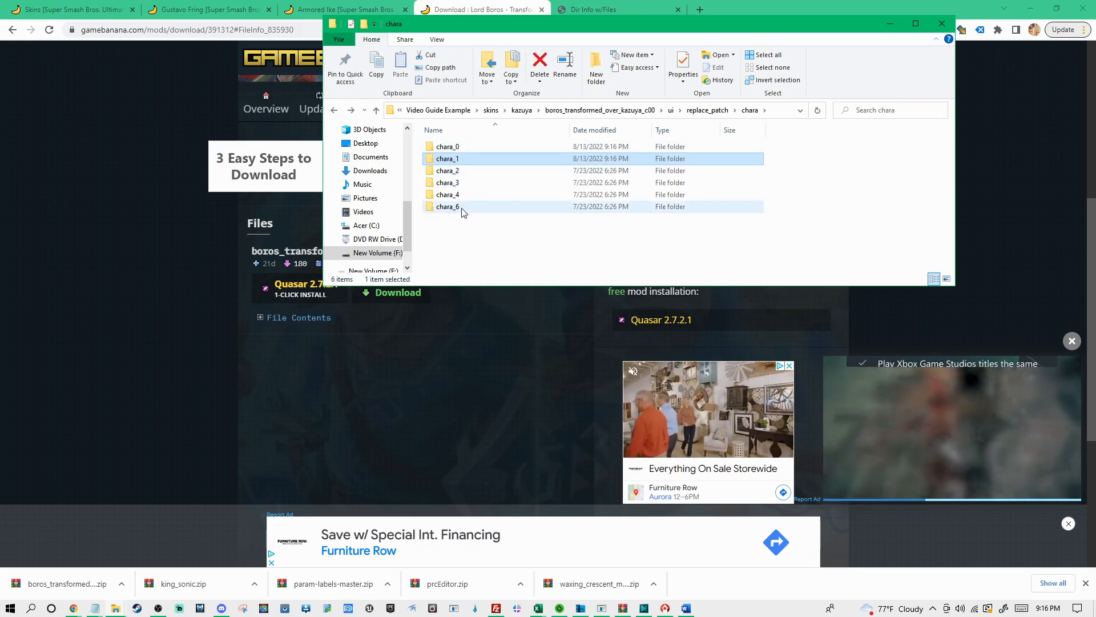
pyautogui.doubleClick(449, 171)
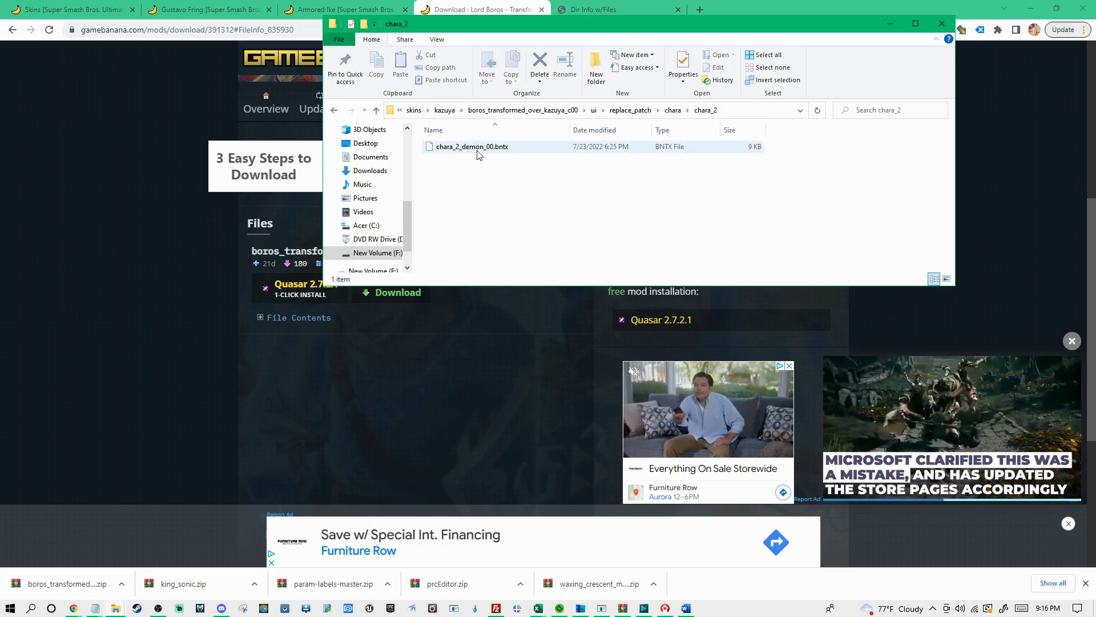
pyautogui.click(495, 149)
pyautogui.click(495, 151)
pyautogui.click(494, 149)
pyautogui.press('BackSpace')
pyautogui.write('8')
pyautogui.click(496, 192)
# Change the slot number in the name of the chara_3 folder's .bntx file to 08
pyautogui.hotkey('alt', 'Left')
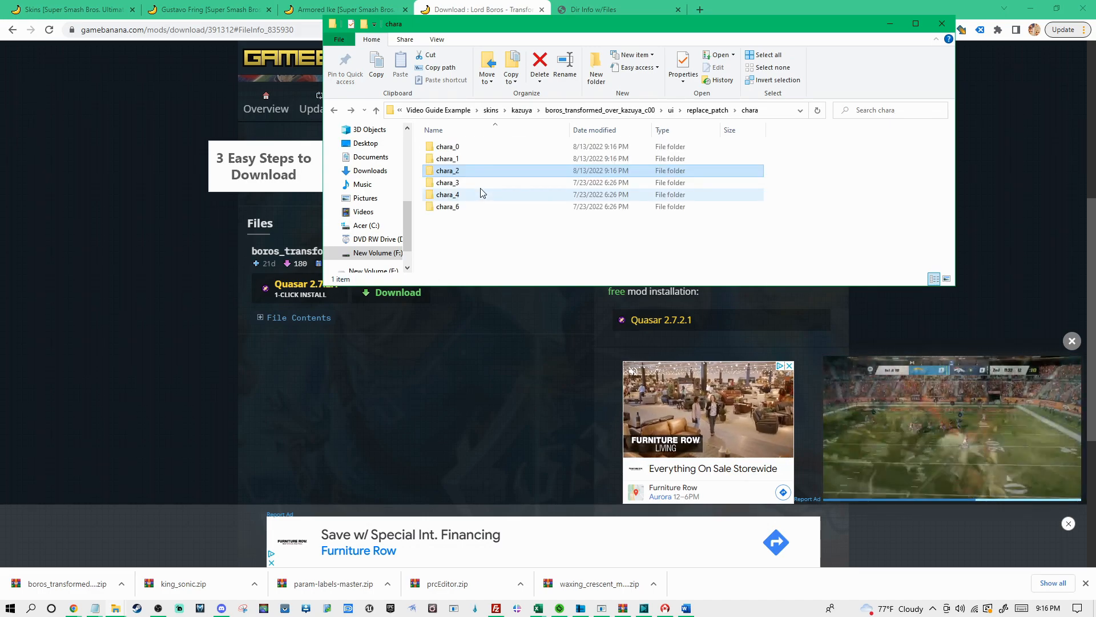
pyautogui.doubleClick(464, 182)
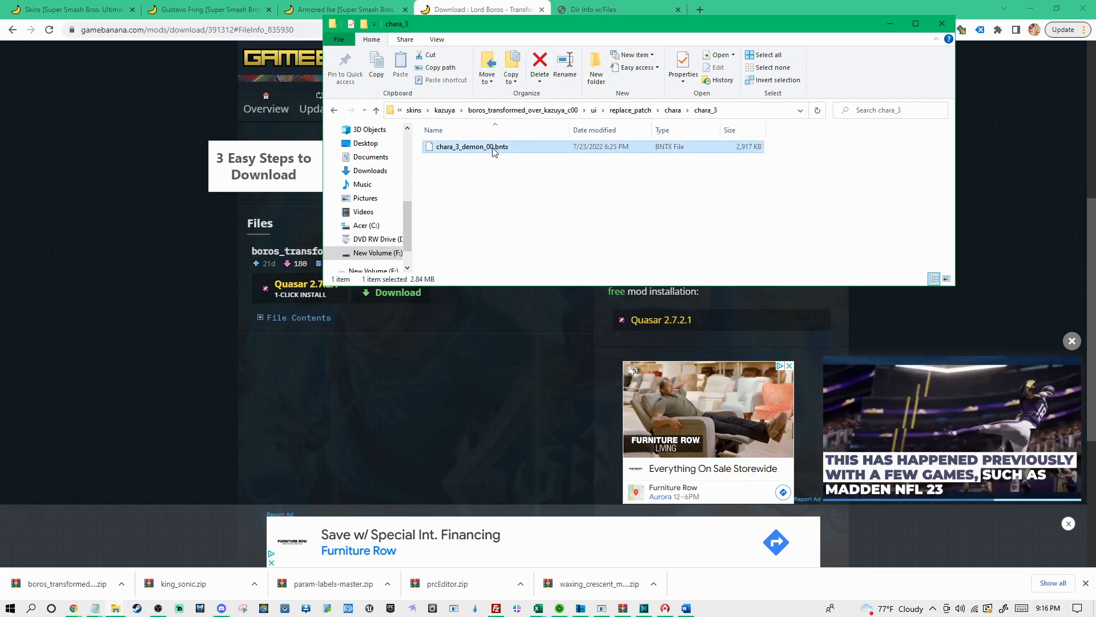
pyautogui.click(494, 148)
pyautogui.press('Return')
# Rename the texture file inside the chara_4 folder as chara_4_demon_08.bntx
pyautogui.press('BackSpace')
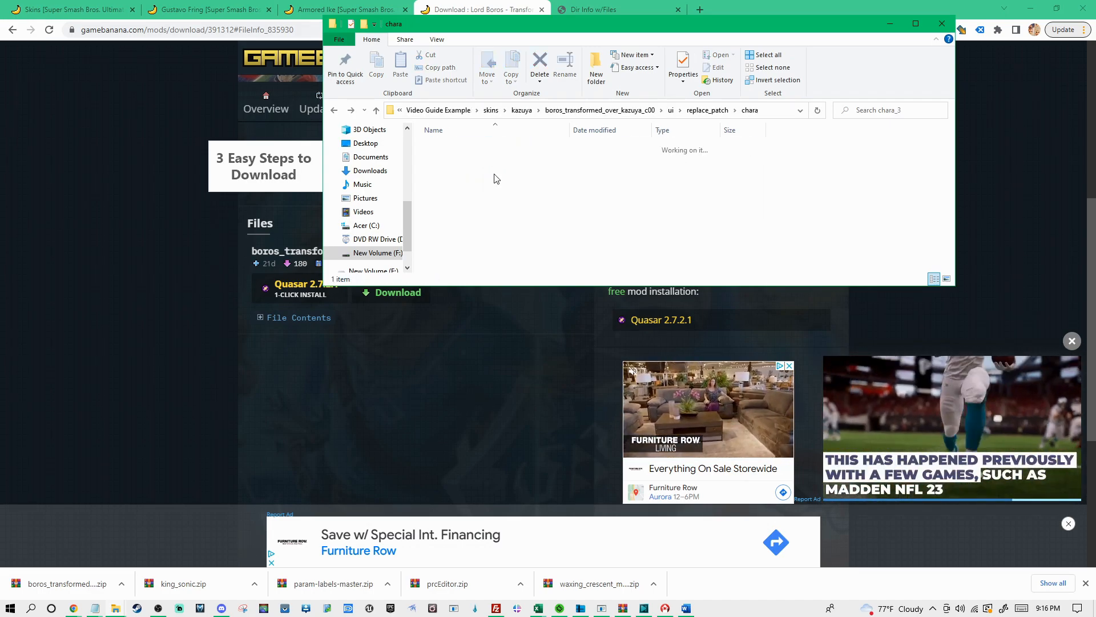
pyautogui.doubleClick(449, 195)
pyautogui.click(475, 148)
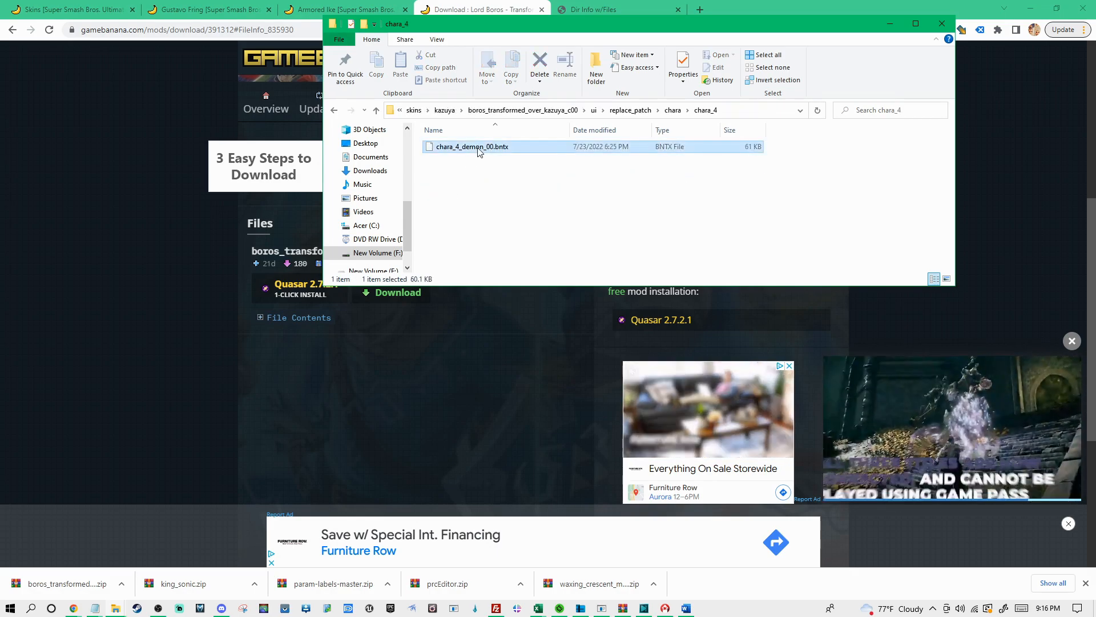
pyautogui.press('F2')
pyautogui.click(495, 147)
pyautogui.press('BackSpace')
pyautogui.write('8')
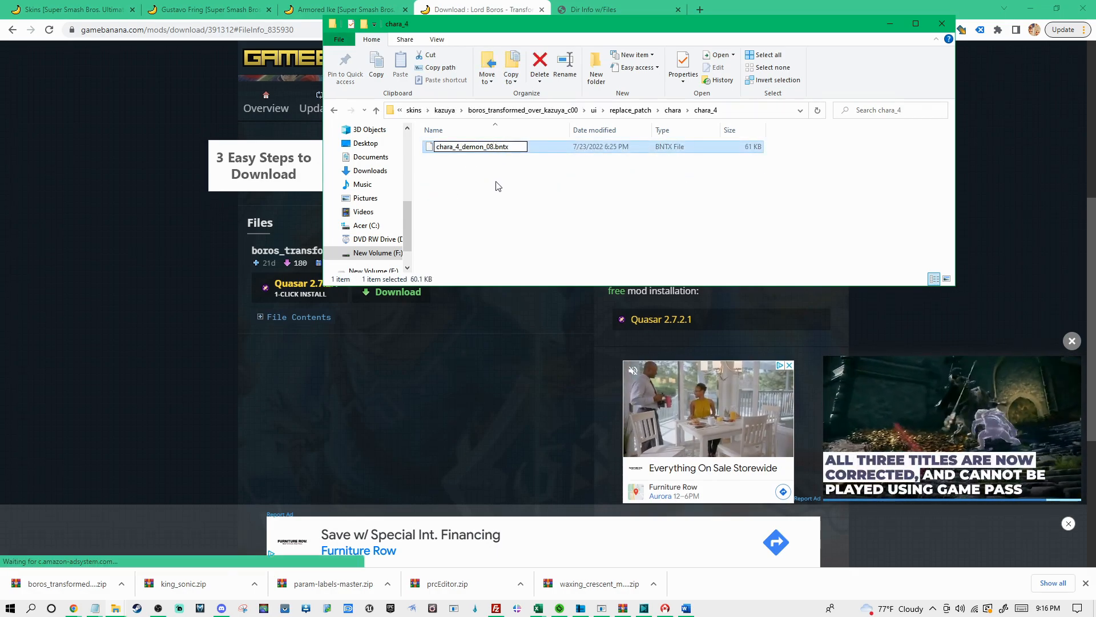
pyautogui.click(496, 189)
# Rename the texture file inside the chara_6 folder as chara_6_demon_08.bntx
pyautogui.press('BackSpace')
pyautogui.doubleClick(459, 206)
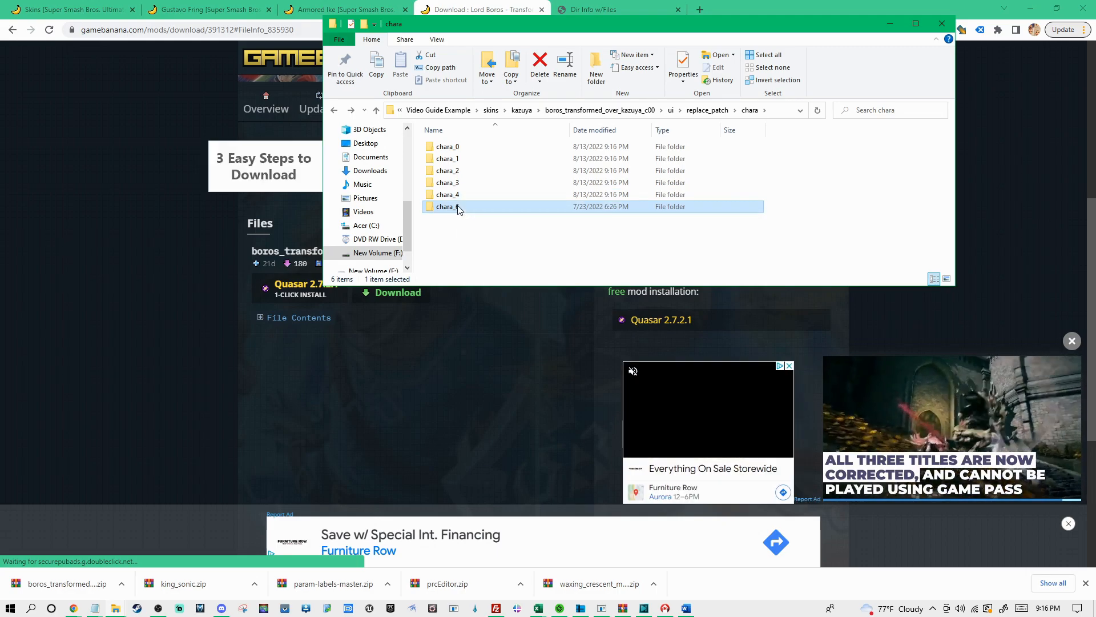
pyautogui.click(495, 148)
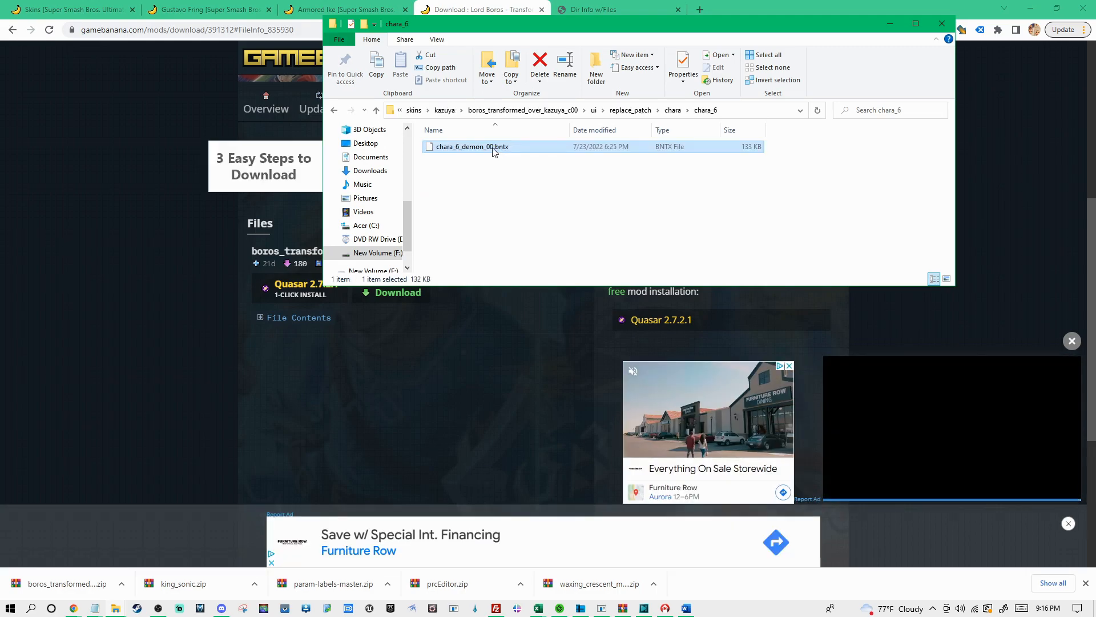
pyautogui.press('F2')
pyautogui.click(525, 147)
pyautogui.press('BackSpace')
pyautogui.write('8')
pyautogui.click(529, 197)
# Return to the skins > kazuya folder and rename the extracted boros_transformed_over_kazuya_c00 folder as Kazuya Boros White
pyautogui.hotkey('alt', 'Up')
pyautogui.hotkey('alt', 'Up')
pyautogui.hotkey('alt', 'Up')
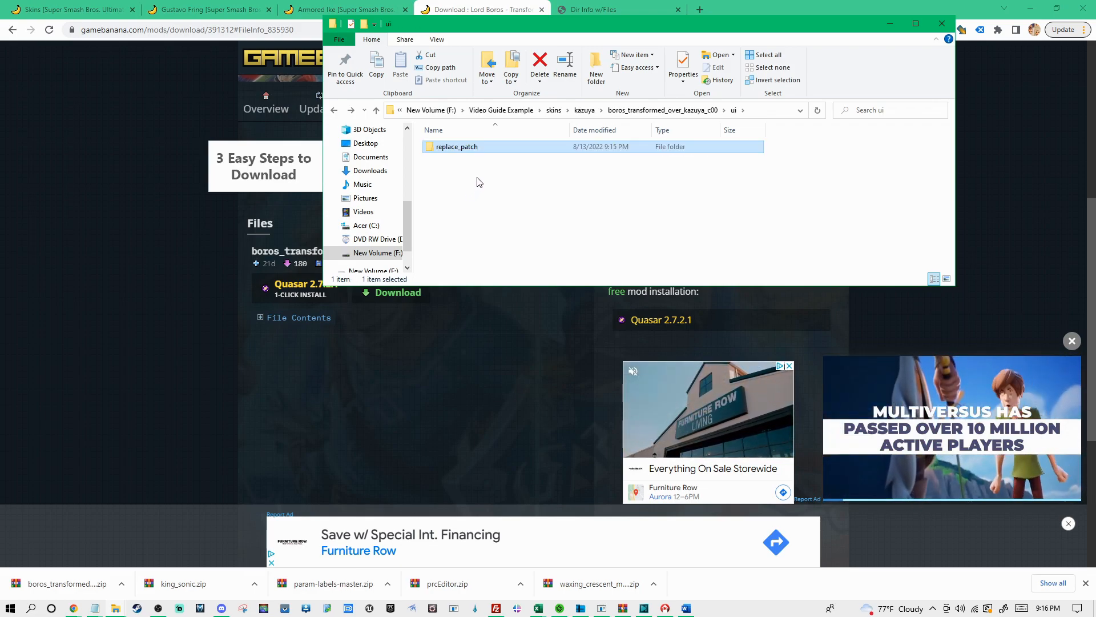
pyautogui.hotkey('alt', 'Up')
pyautogui.click(457, 147)
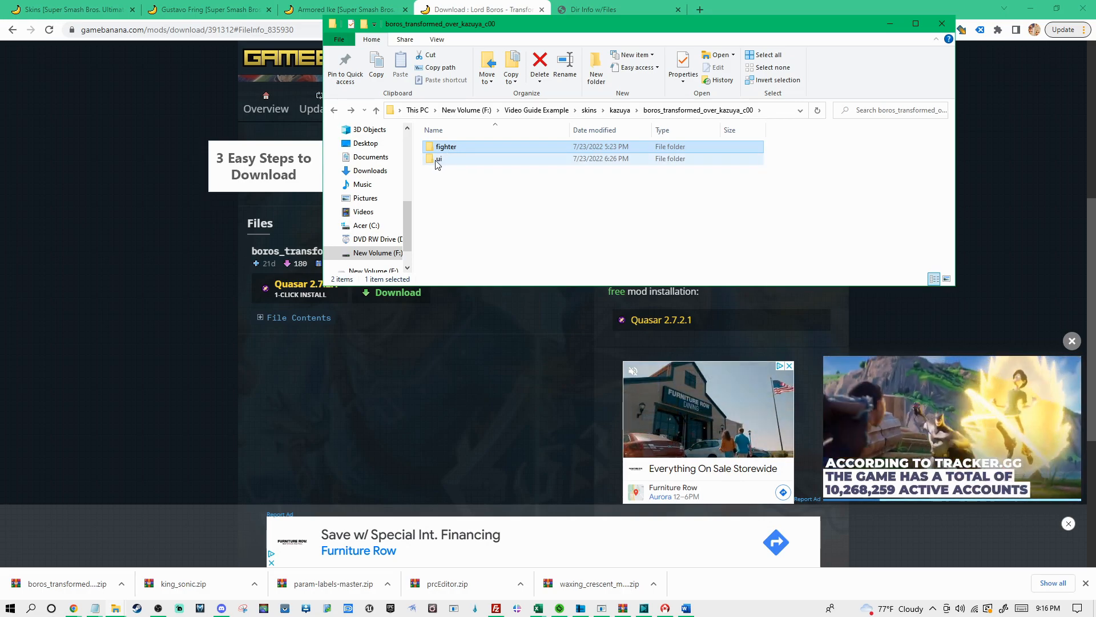
pyautogui.hotkey('alt', 'Up')
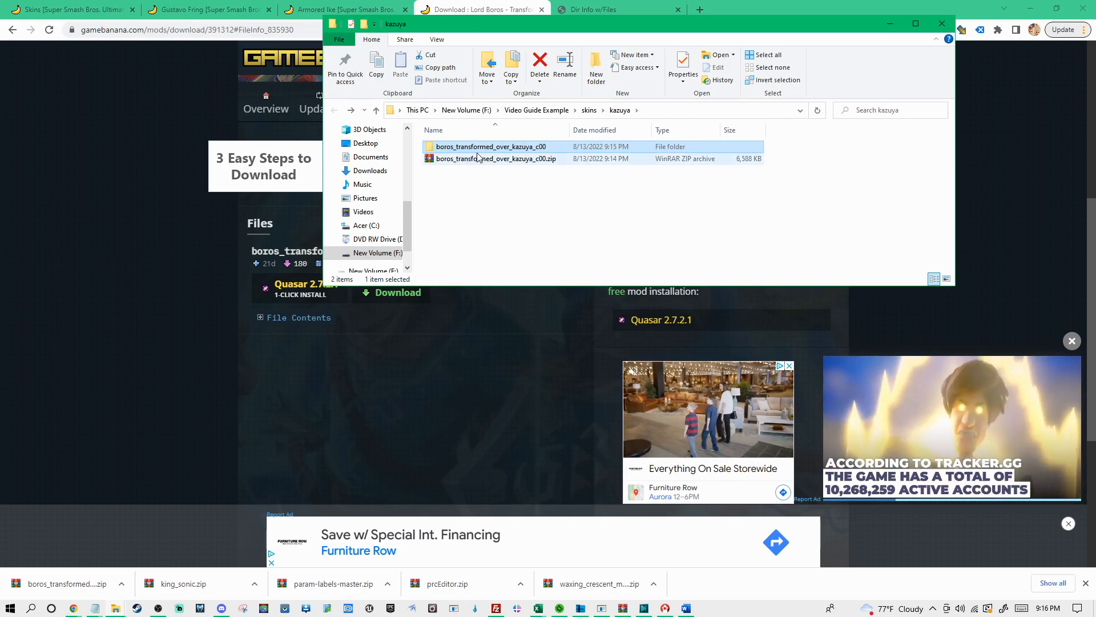
pyautogui.press('F2')
pyautogui.write('Kazuya')
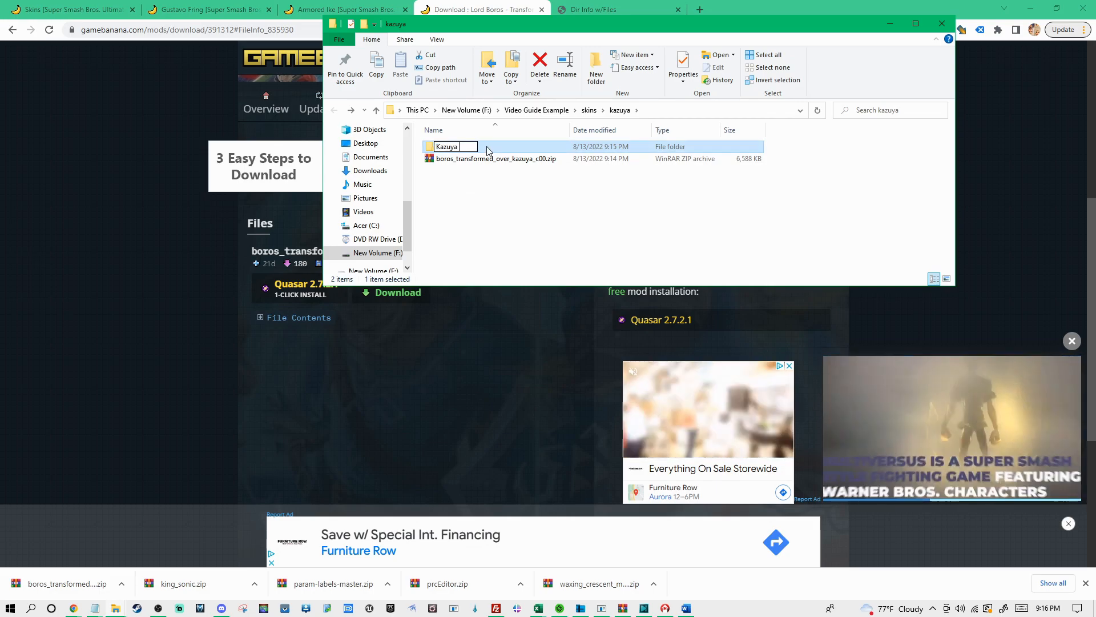
pyautogui.write(' Boros White')
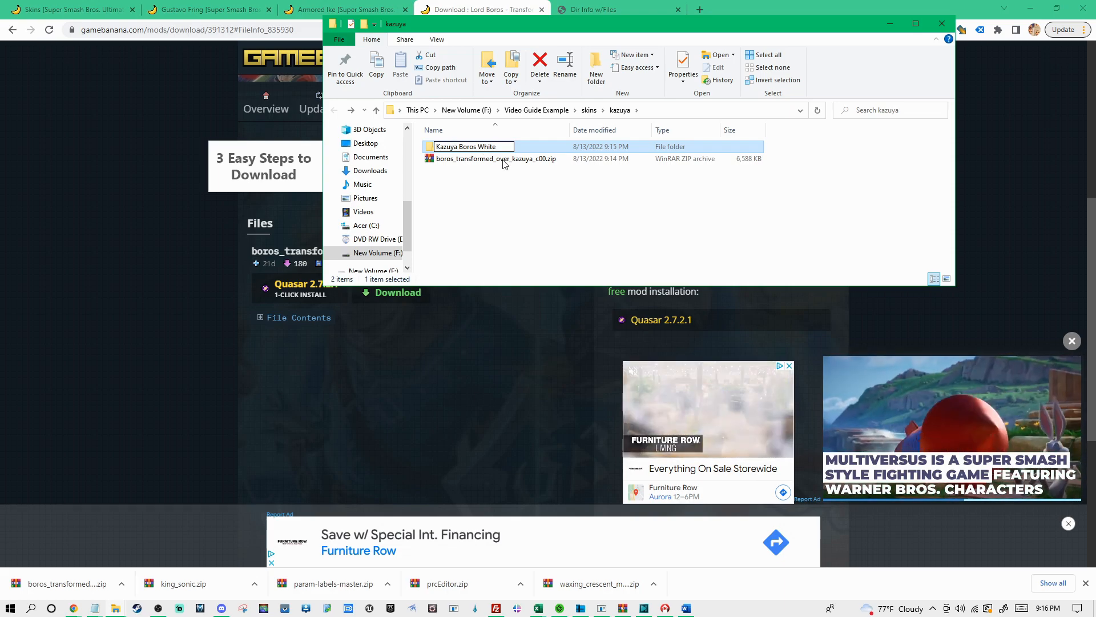
pyautogui.press('Return')
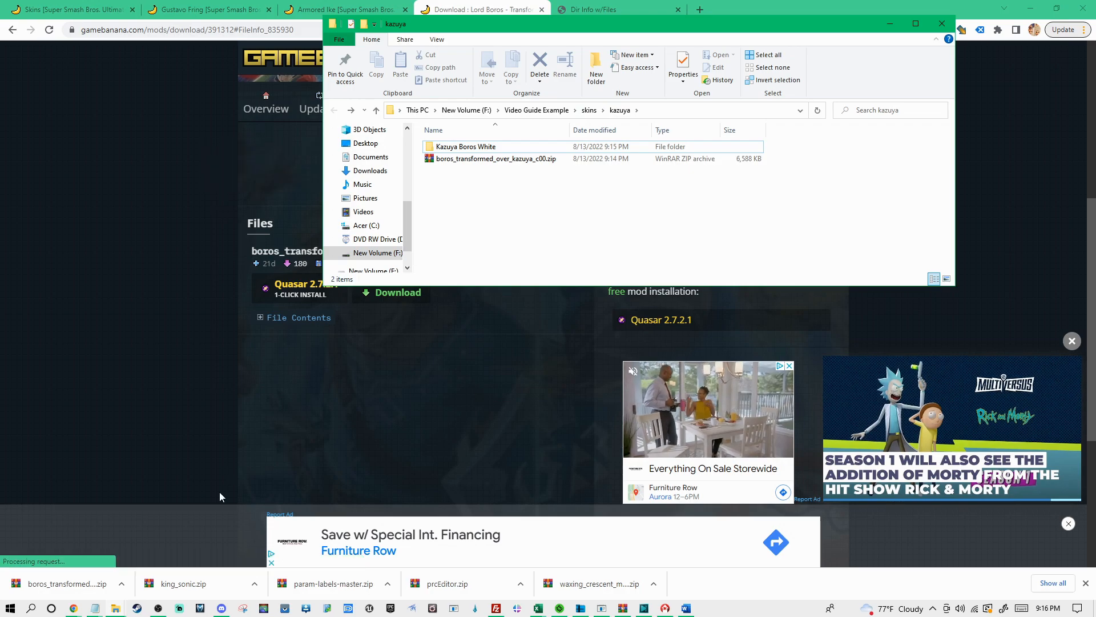
# Switch to the notes.txt file in Notepad and copy the config file site's URL
pyautogui.click(94, 608)
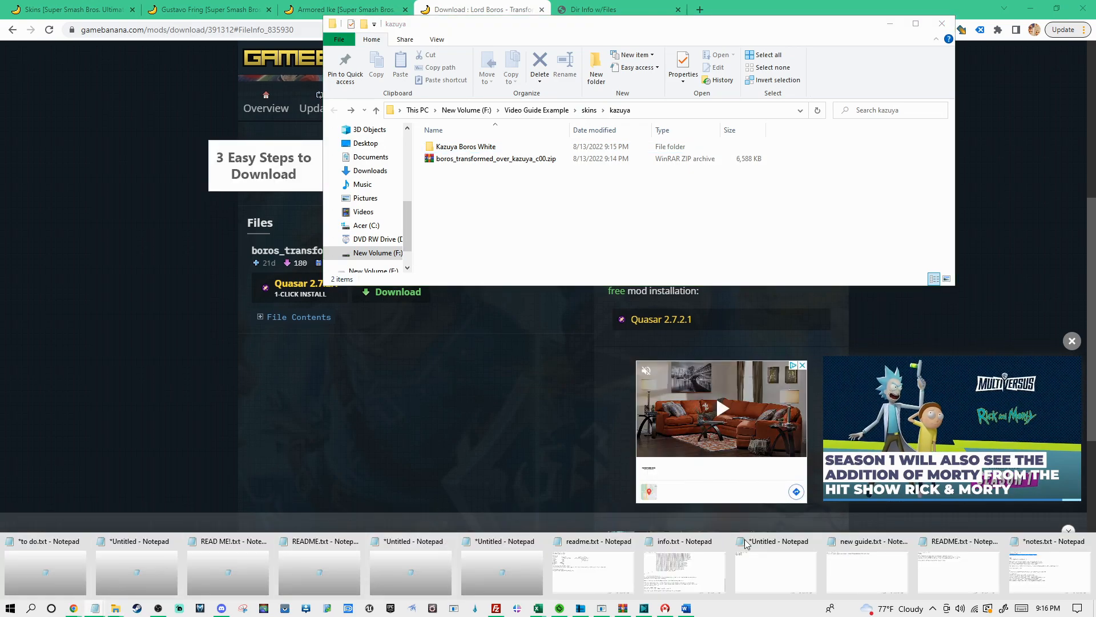
pyautogui.click(1050, 565)
pyautogui.rightClick(369, 170)
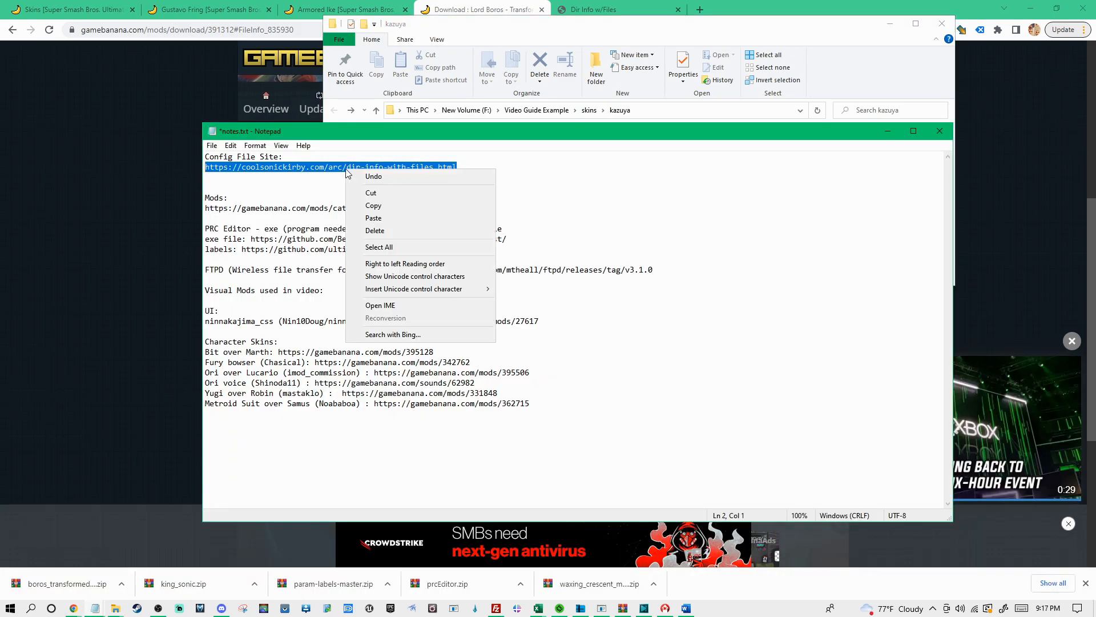
pyautogui.click(393, 207)
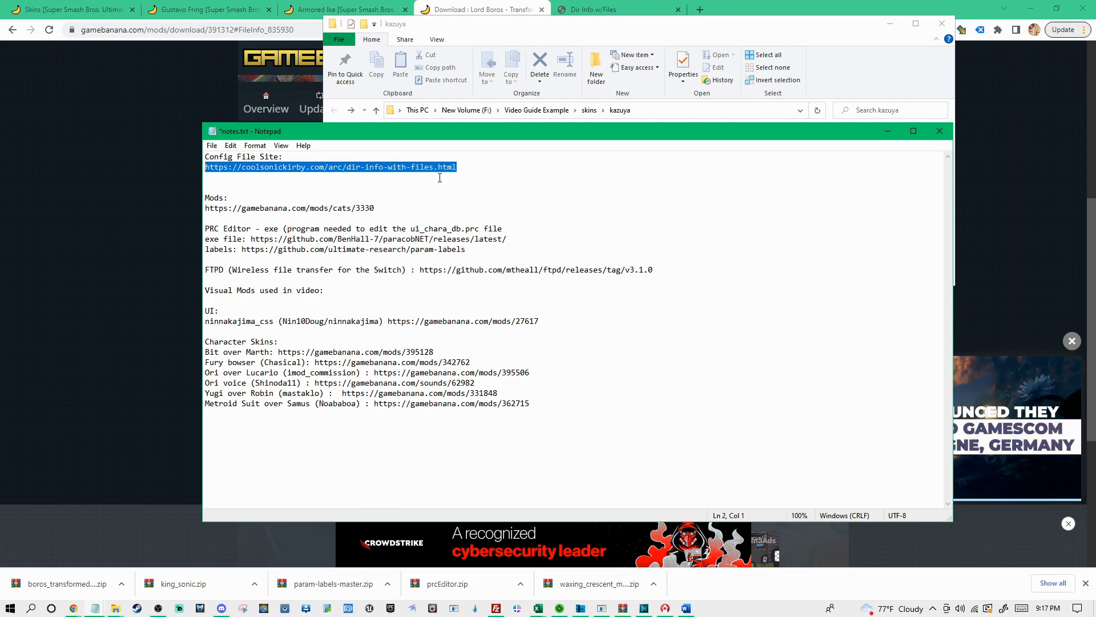
# Switch to the Dir Info w/Files page in the browser and collapse the fighter folder in its directory tree
pyautogui.click(625, 5)
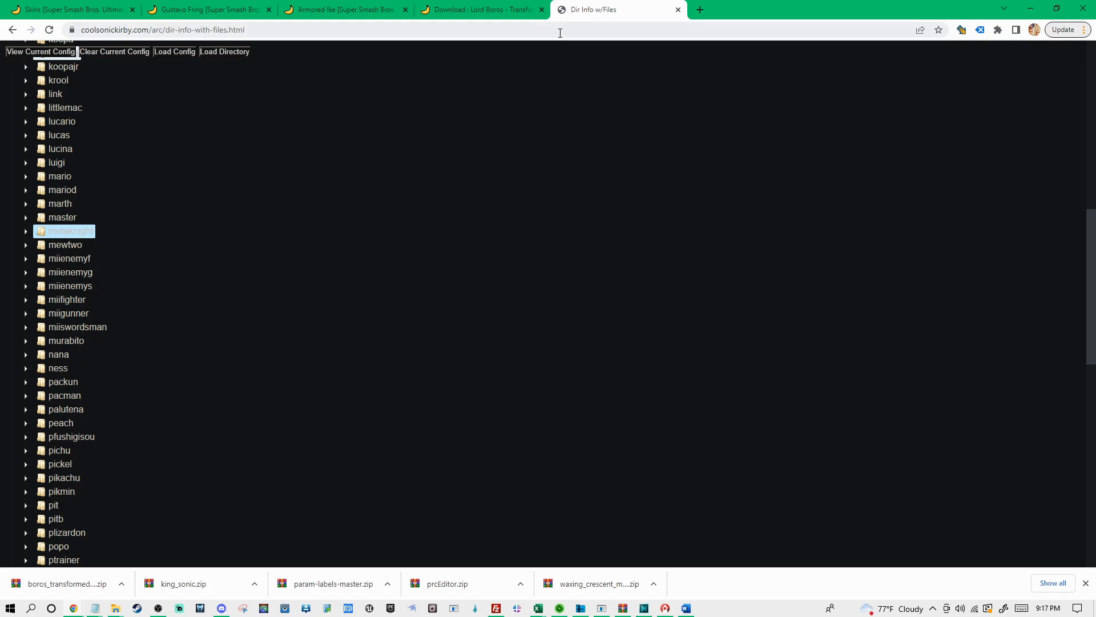
pyautogui.click(279, 29)
pyautogui.click(241, 144)
pyautogui.scroll(10, 92, 143)
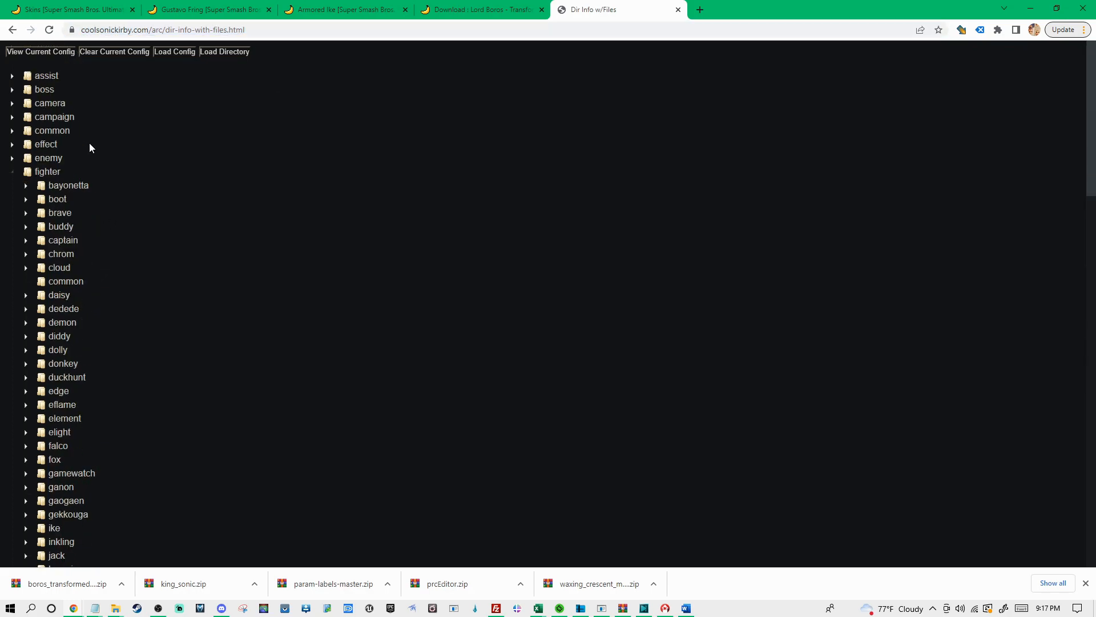
pyautogui.click(12, 171)
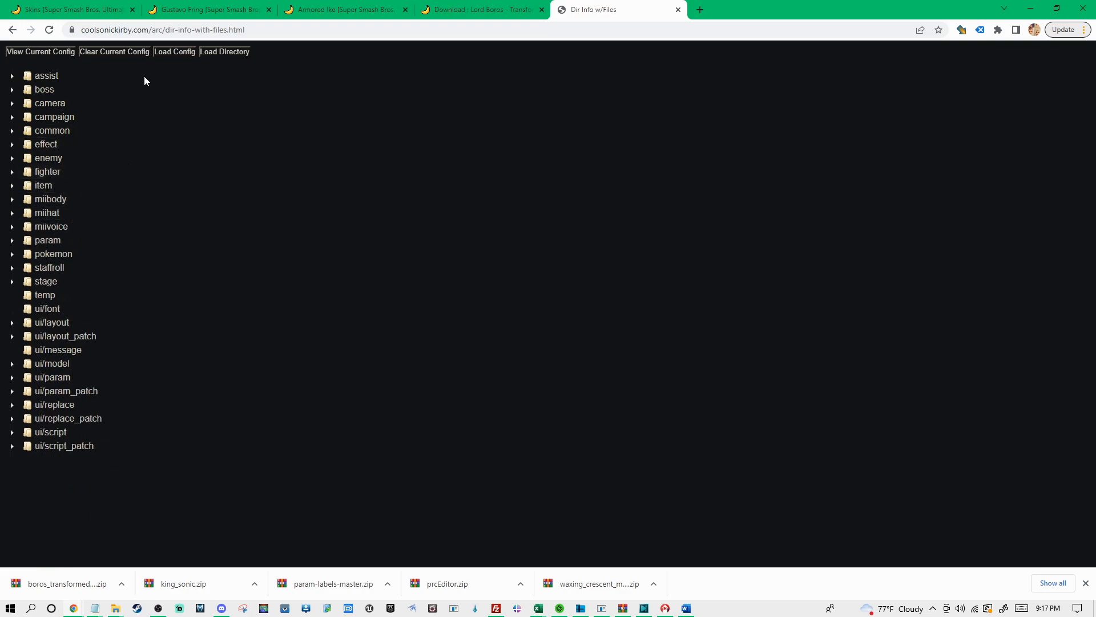
# Clear the site's current config, then display the current config and select its text to check it
pyautogui.click(125, 54)
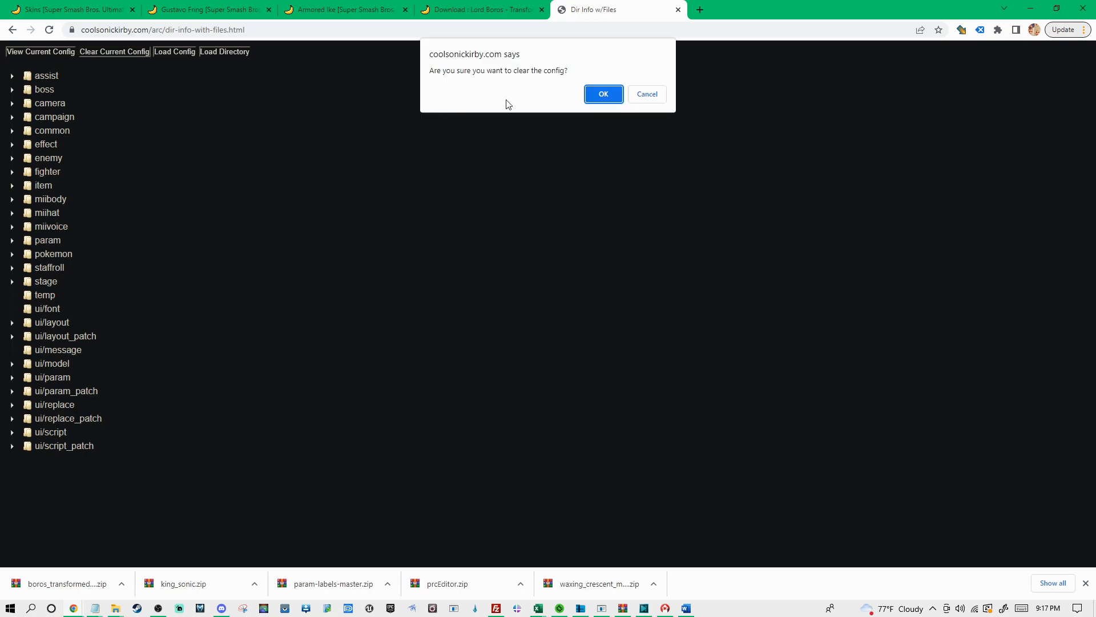
pyautogui.click(604, 95)
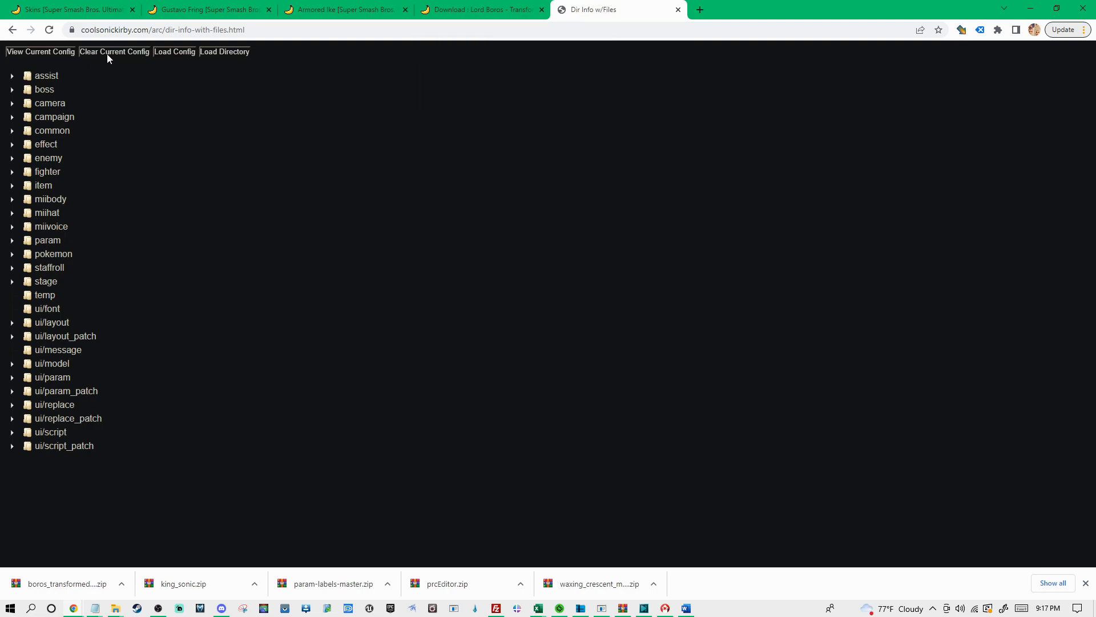
pyautogui.click(64, 52)
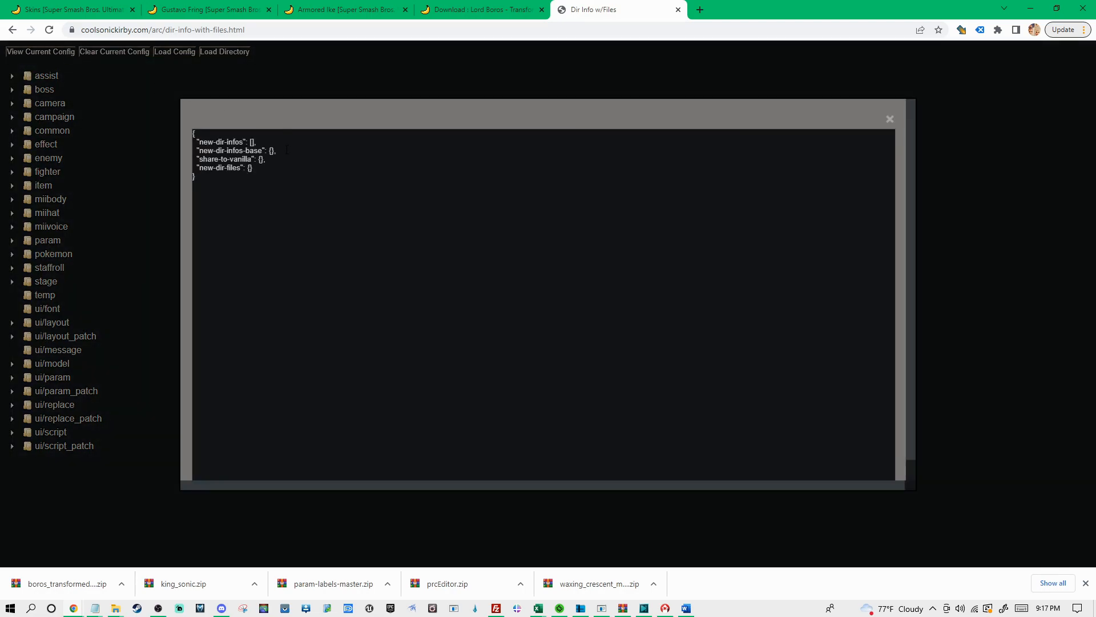
pyautogui.moveTo(248, 186); pyautogui.dragTo(174, 126)
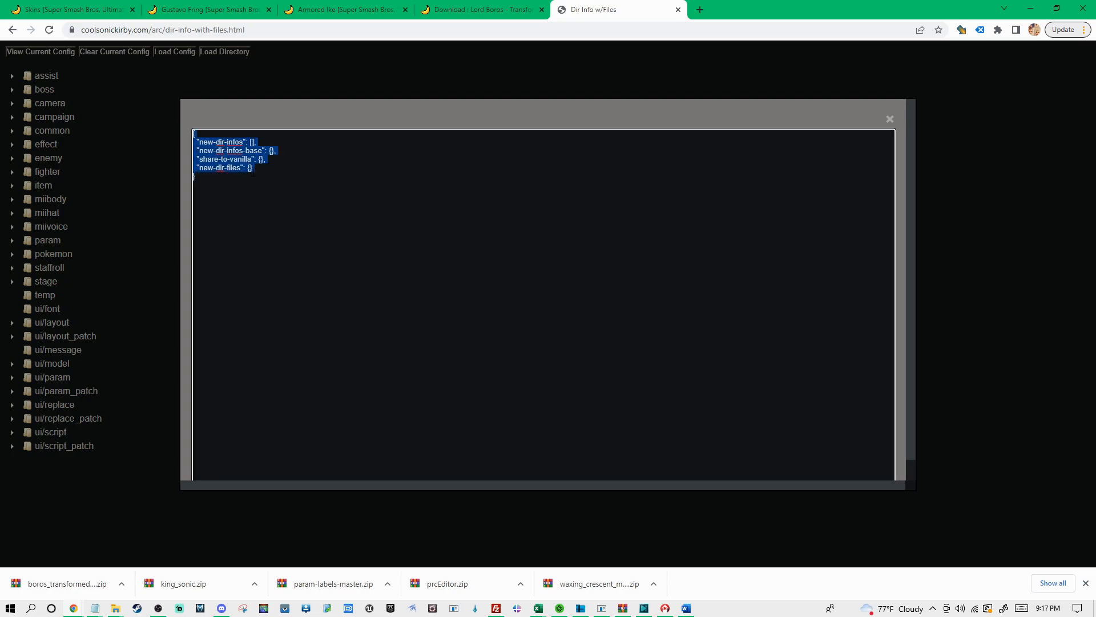
# Select the current config's text again to check it and close the config view
pyautogui.click(263, 186)
pyautogui.moveTo(229, 182); pyautogui.dragTo(193, 133)
pyautogui.click(890, 120)
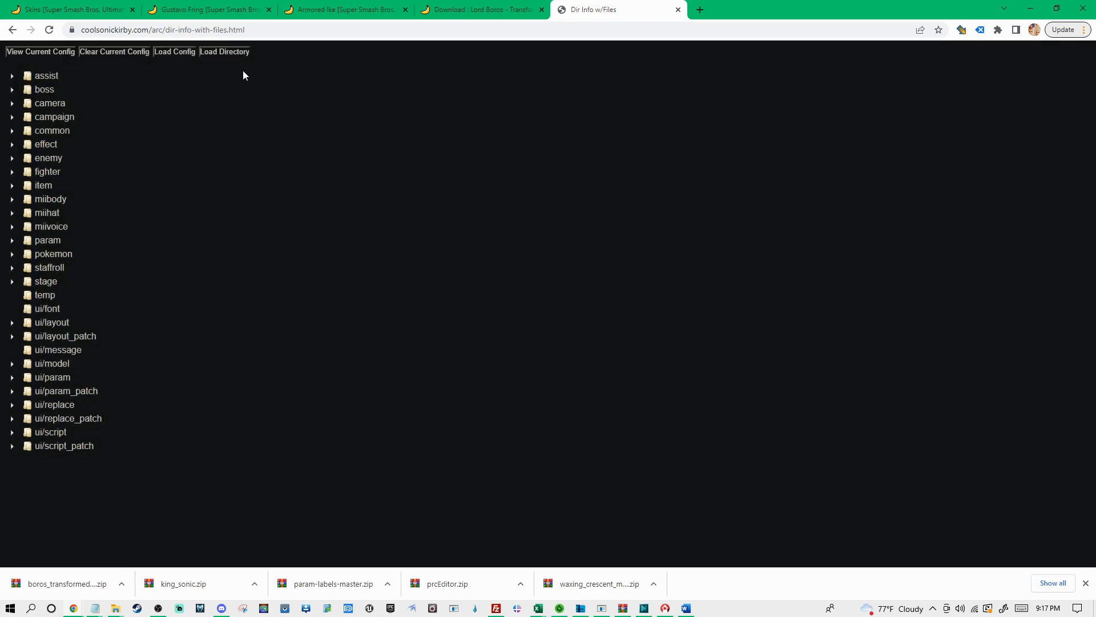
# Load the skins > kazuya > Kazuya Boros White directory into the site and allow it to view the folder's files
pyautogui.click(229, 52)
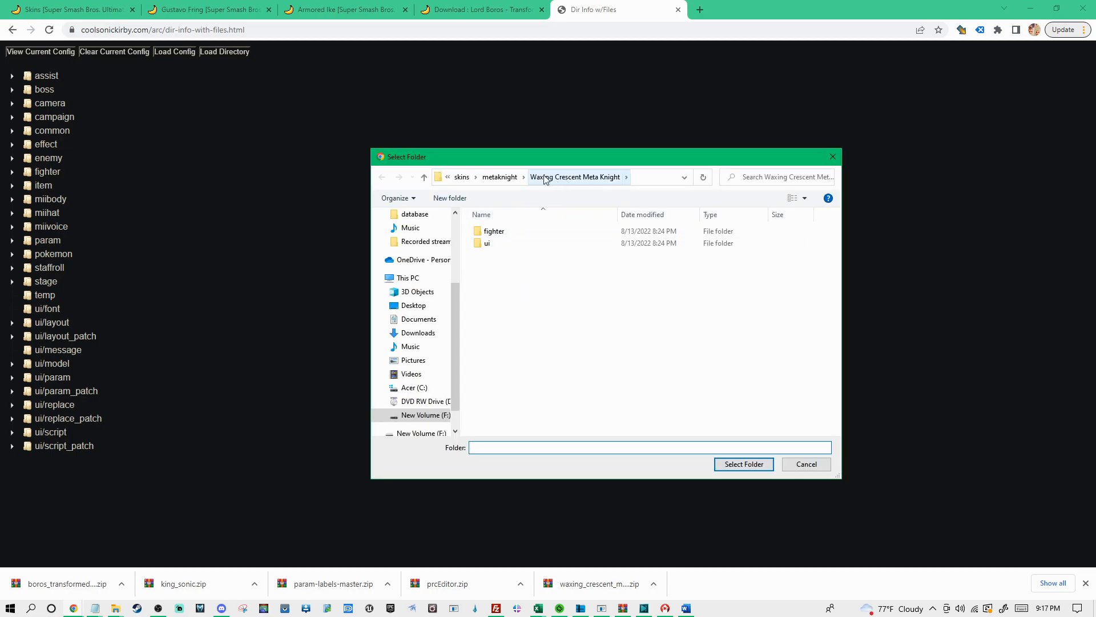
pyautogui.click(501, 177)
pyautogui.click(542, 178)
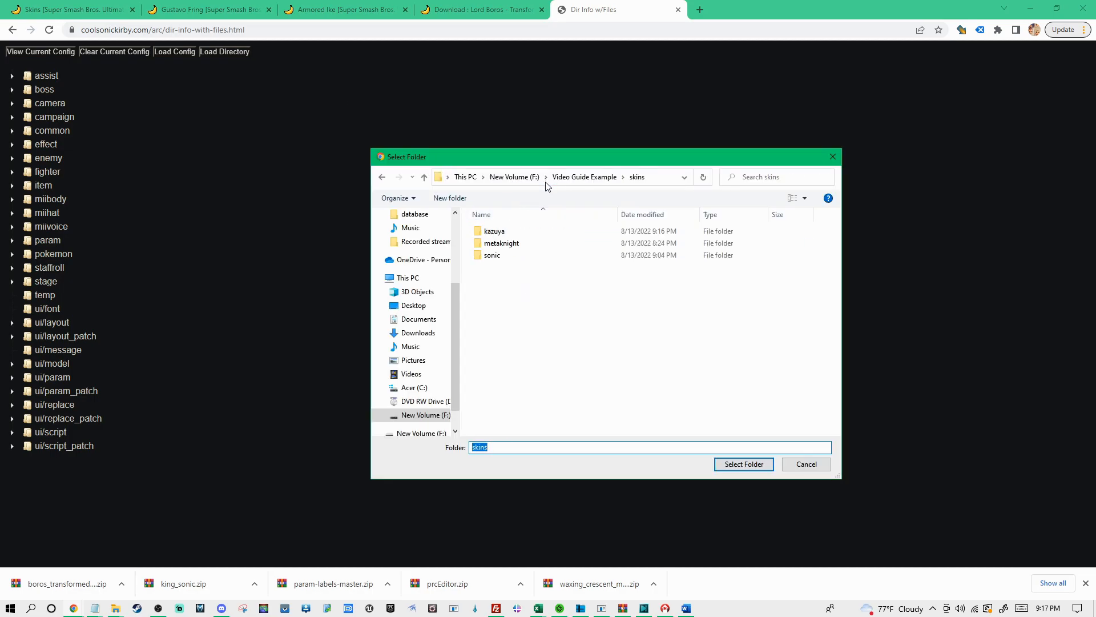
pyautogui.click(506, 232)
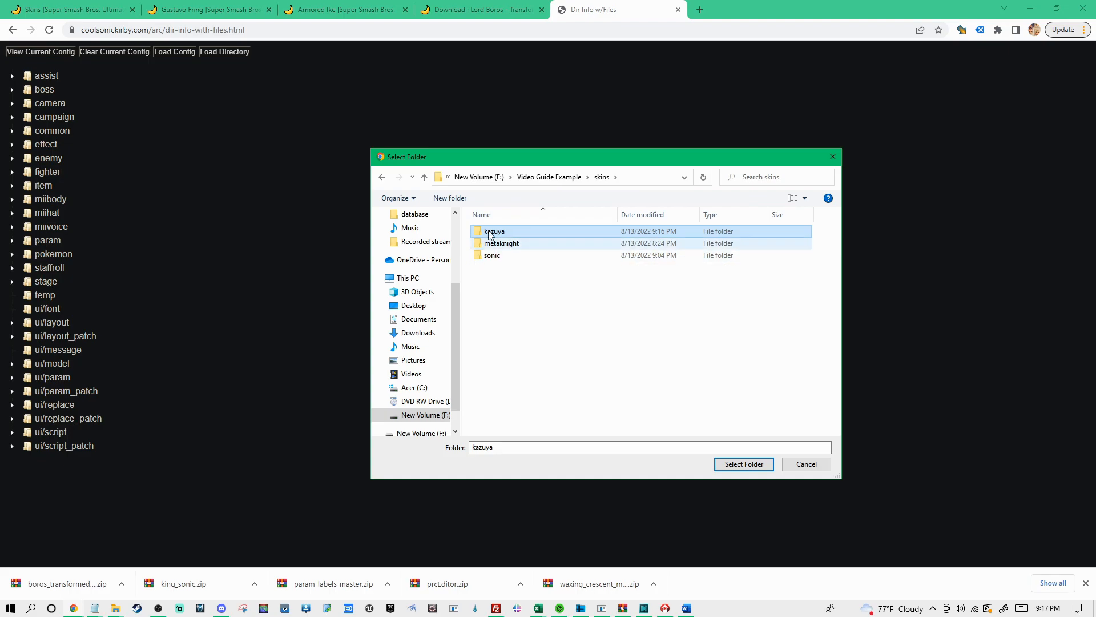
pyautogui.doubleClick(505, 233)
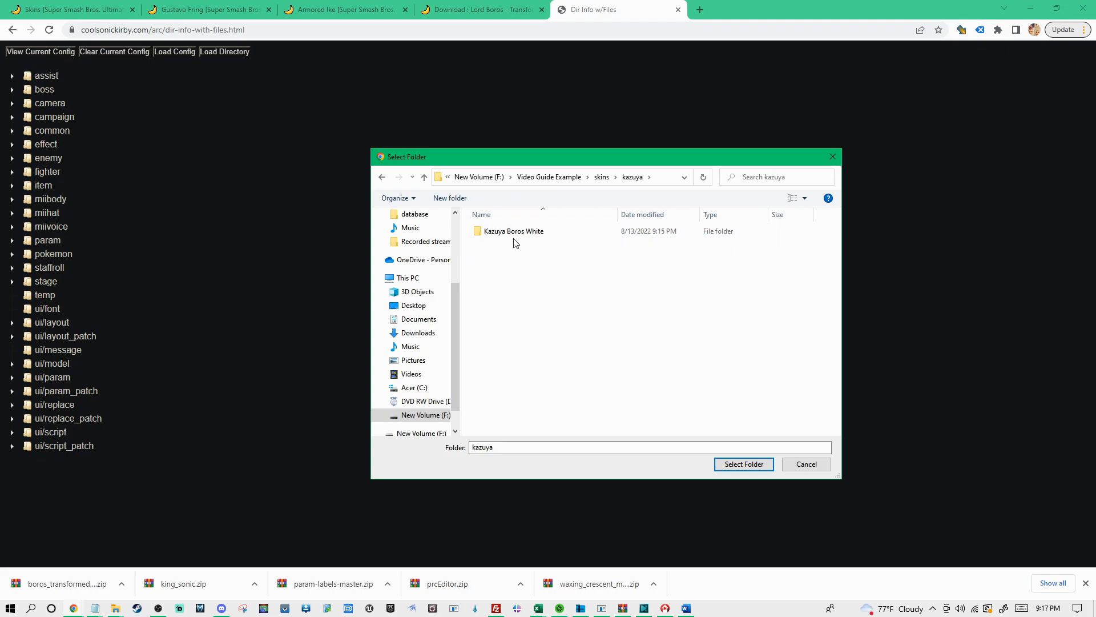
pyautogui.click(535, 233)
pyautogui.doubleClick(536, 233)
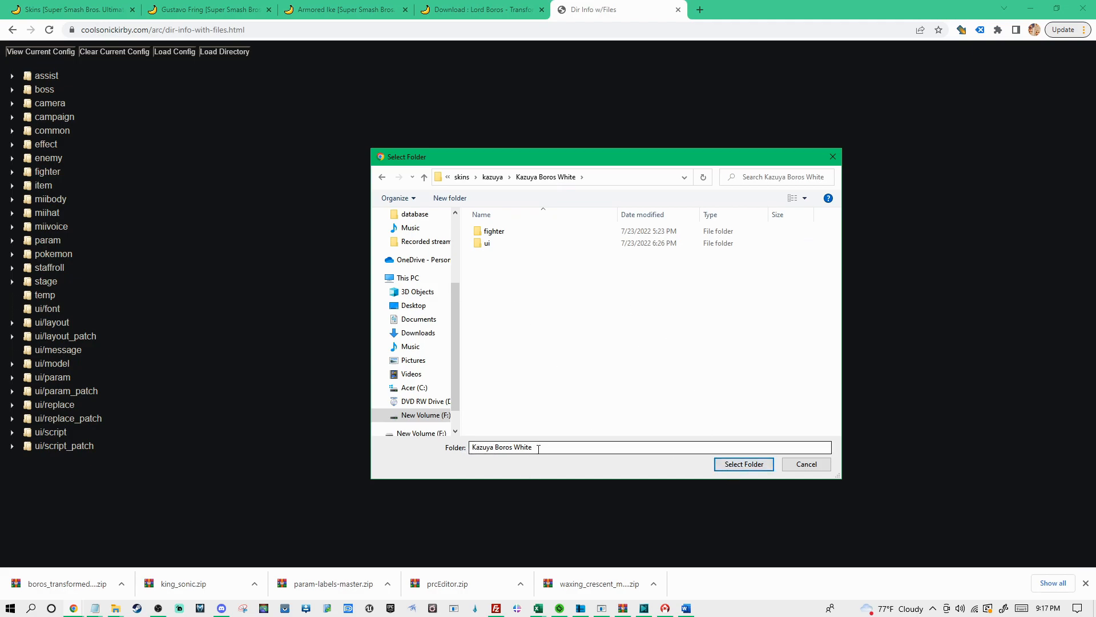
pyautogui.click(742, 464)
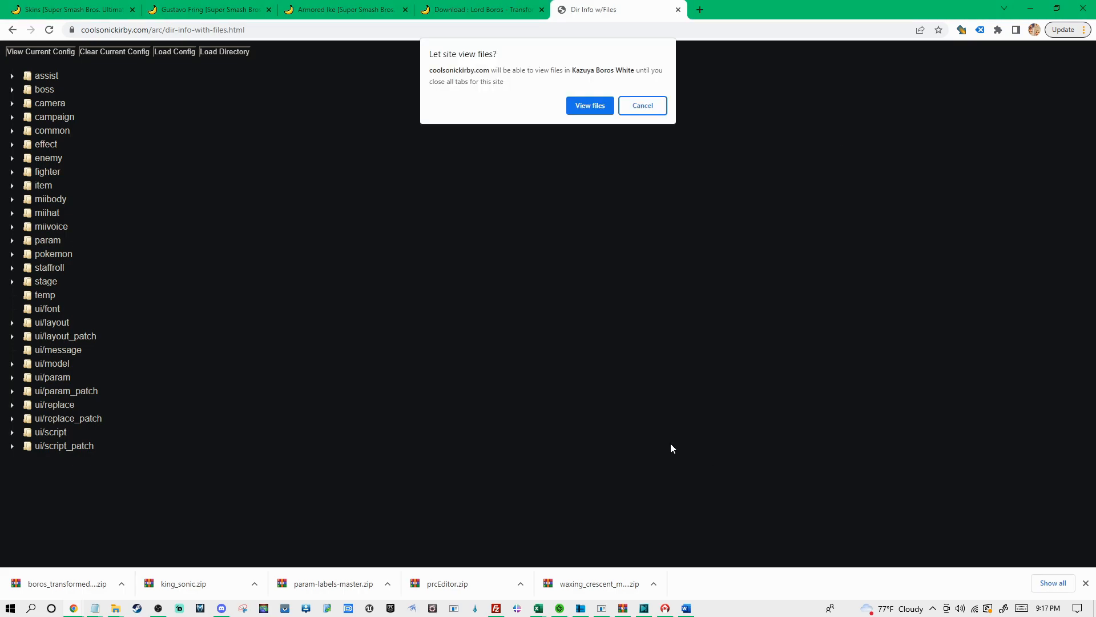
pyautogui.click(581, 114)
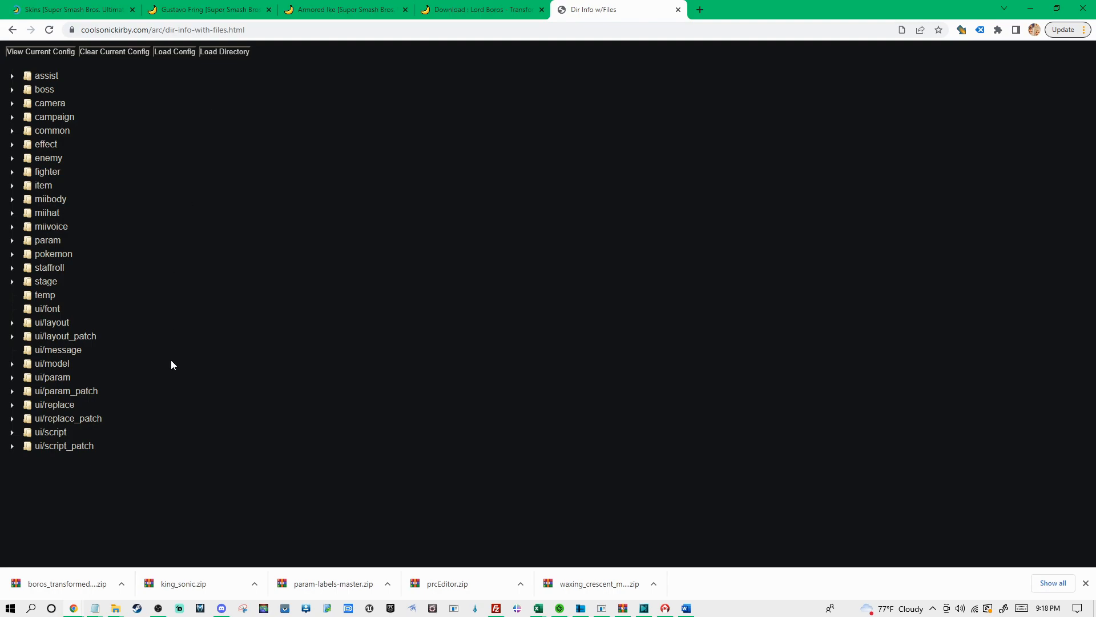
# Switch to the king_sonic File Explorer window and go to the skins > metaknight folder
pyautogui.moveTo(96, 612)
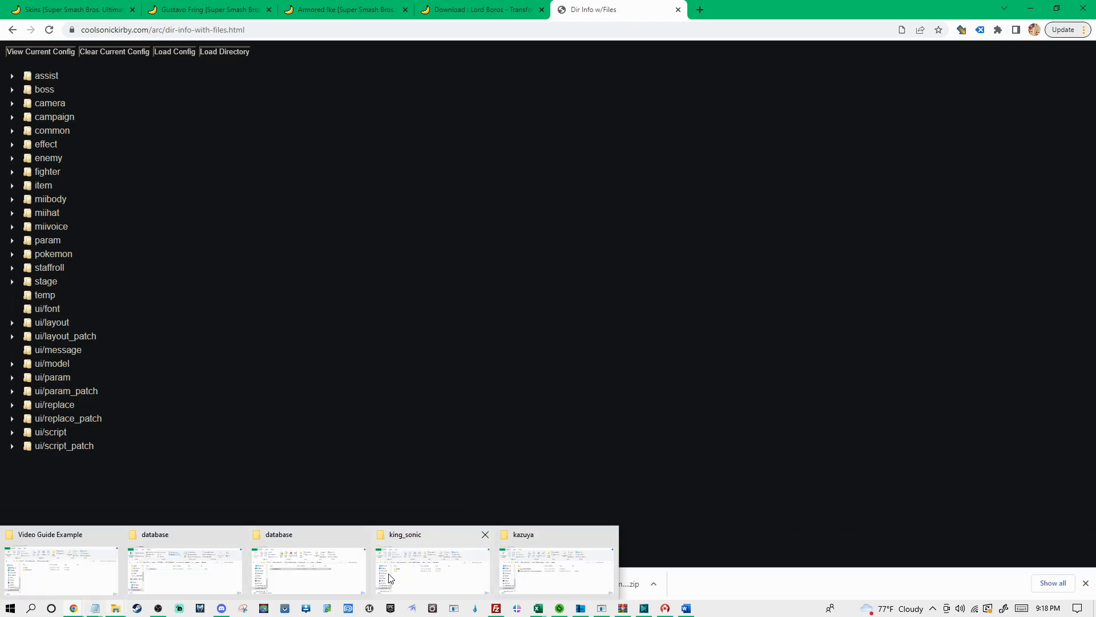
pyautogui.click(442, 576)
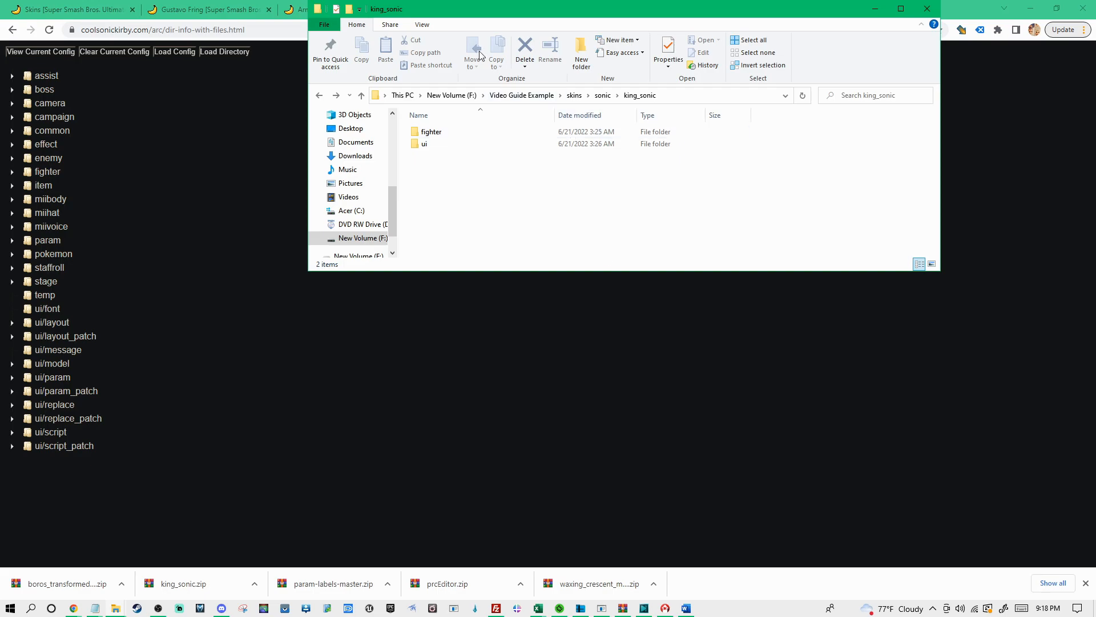
pyautogui.click(573, 97)
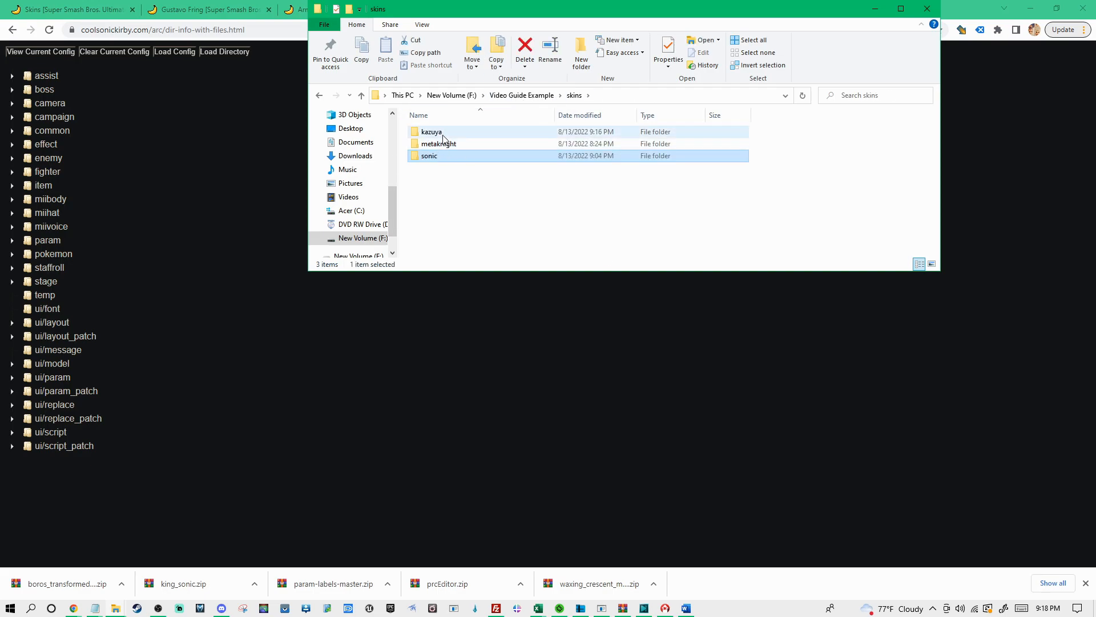
pyautogui.click(444, 147)
pyautogui.doubleClick(453, 147)
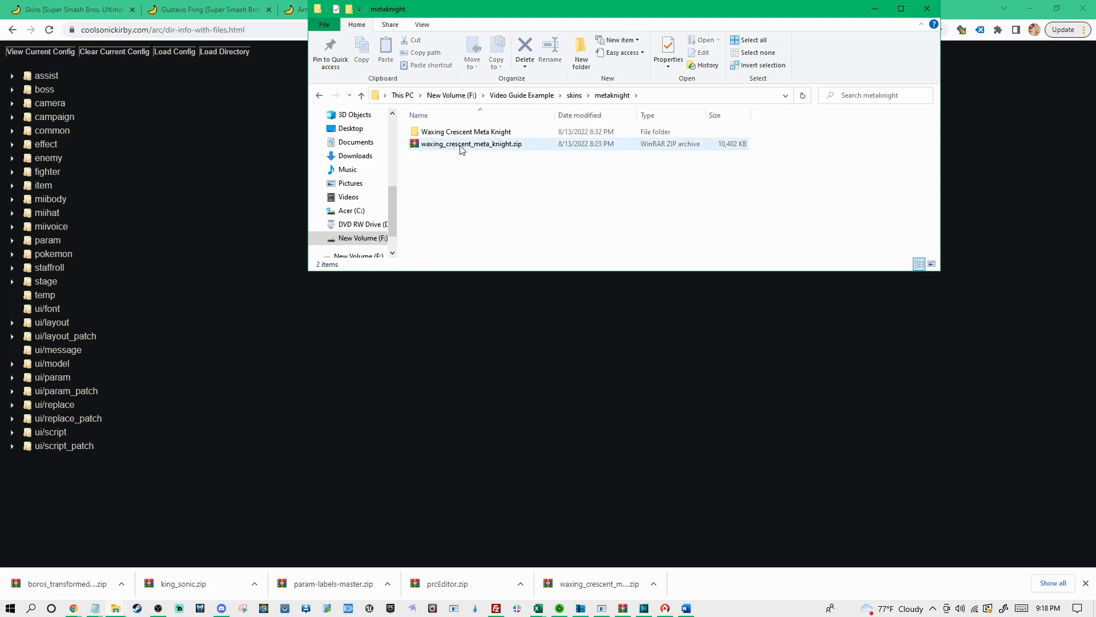
# Extract config.json from waxing_crescent_meta_knight.zip into the metaknight folder and close the archive
pyautogui.click(461, 148)
pyautogui.doubleClick(461, 147)
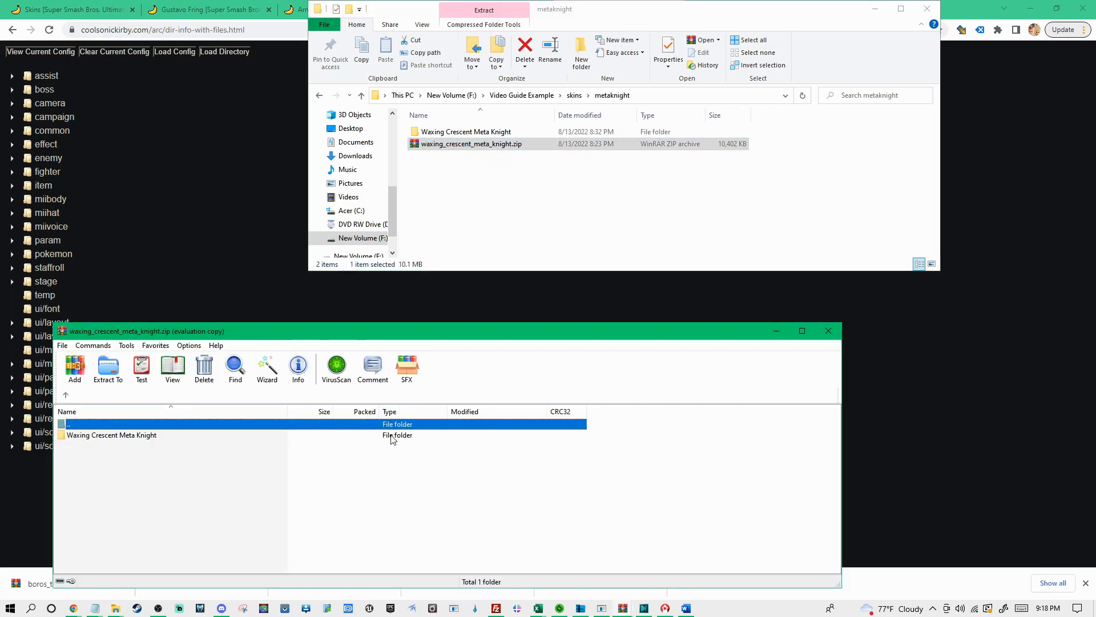
pyautogui.click(485, 462)
pyautogui.moveTo(98, 458); pyautogui.dragTo(488, 198)
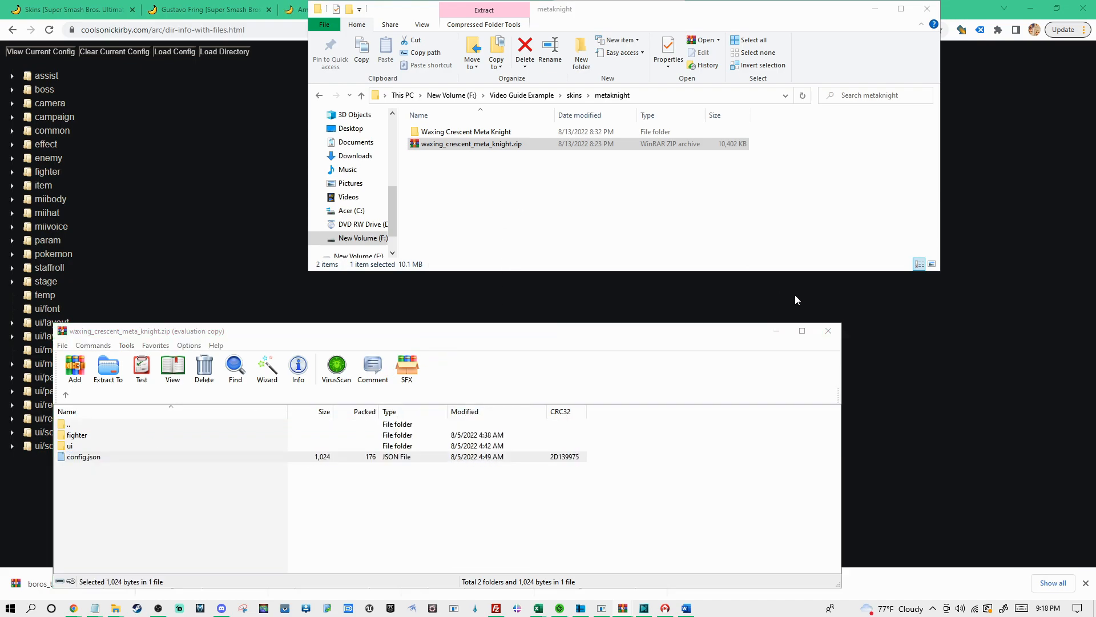
pyautogui.click(827, 331)
# Open the extracted config.json in Notepad++ and replace every c05 with c08
pyautogui.rightClick(441, 144)
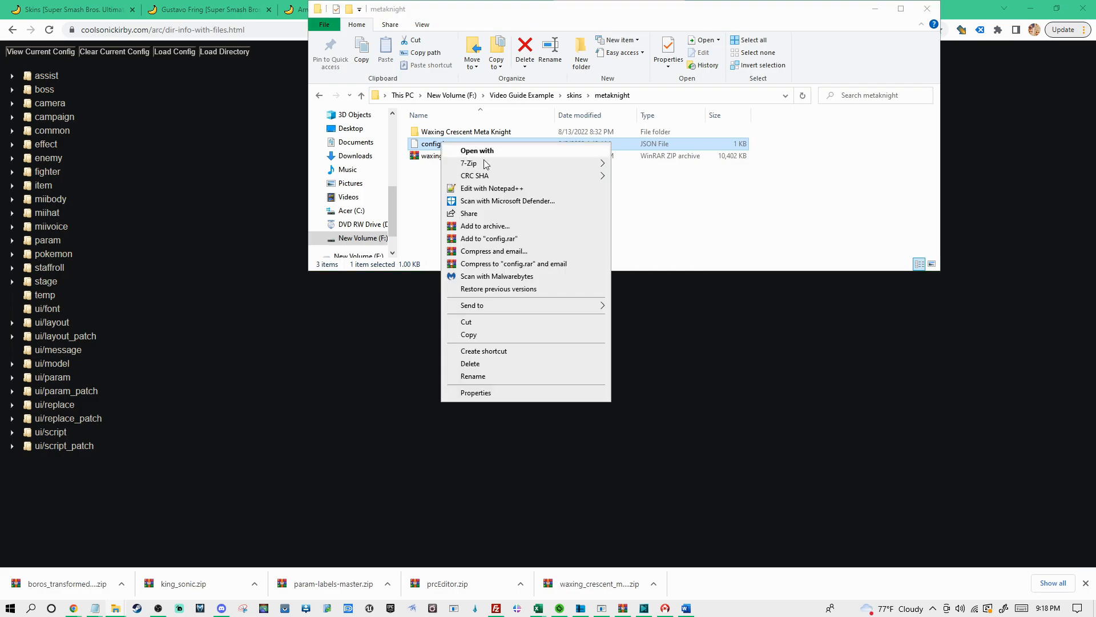
pyautogui.click(483, 189)
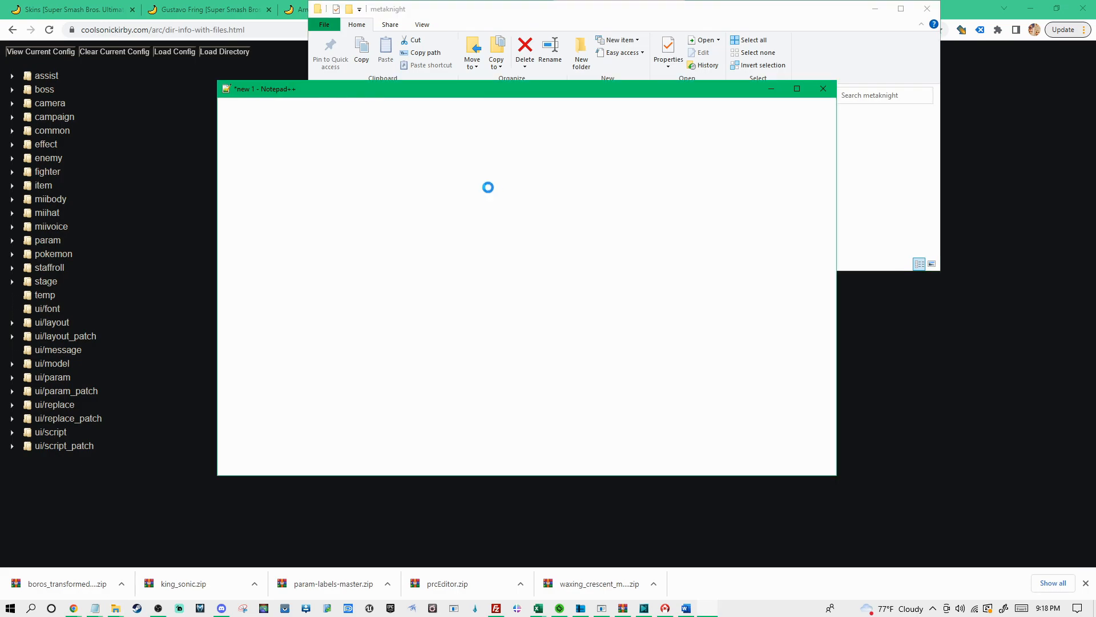
pyautogui.moveTo(398, 160); pyautogui.dragTo(385, 162)
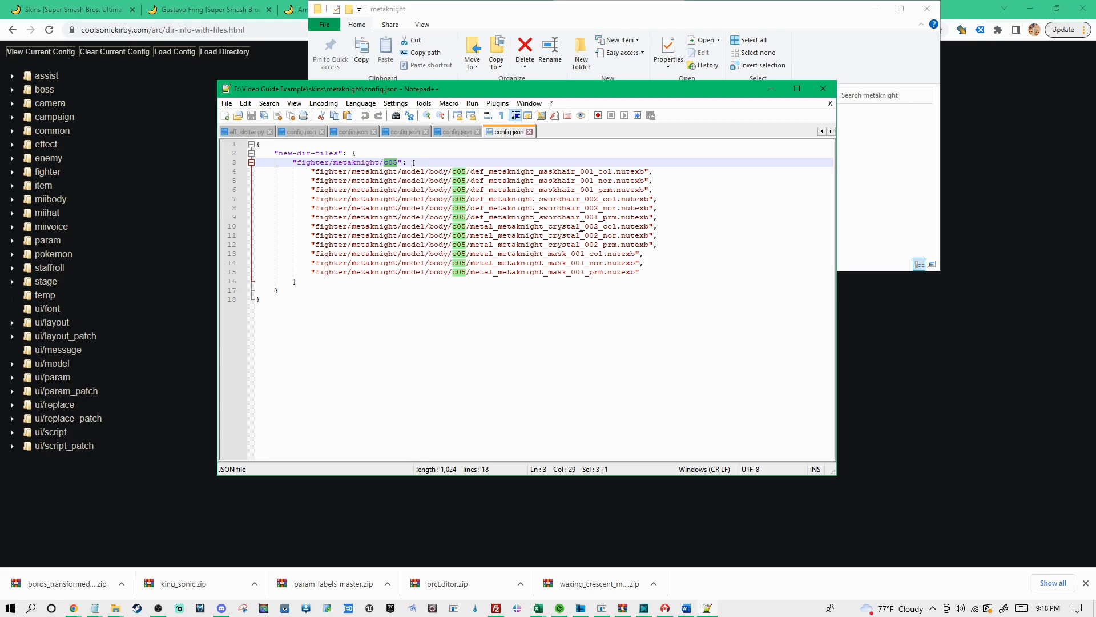
pyautogui.hotkey('ctrl', 'f')
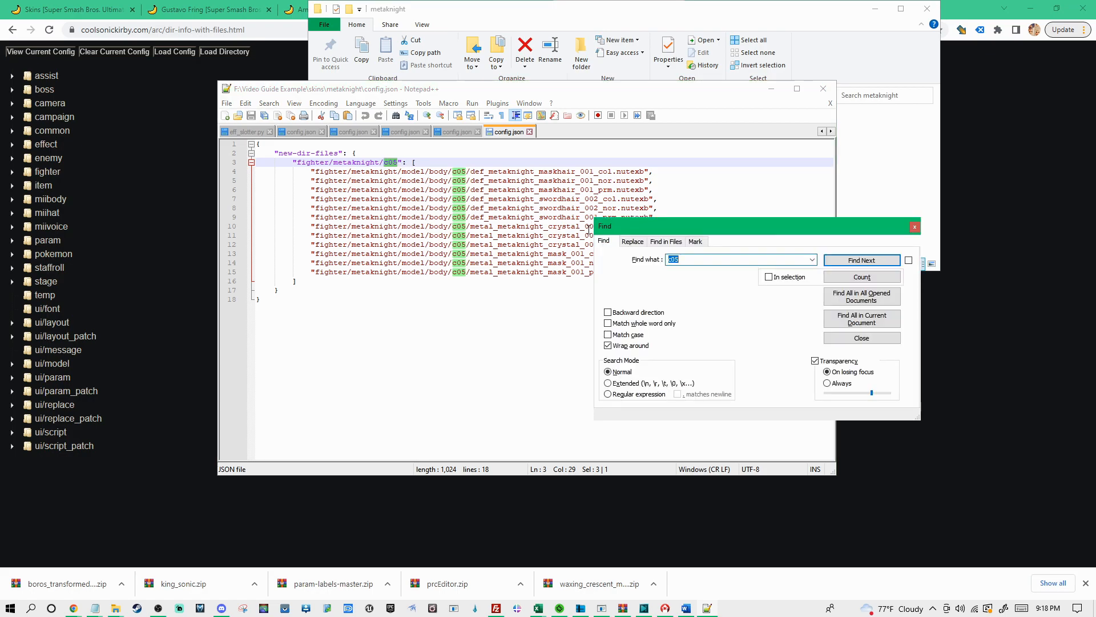
pyautogui.click(633, 241)
pyautogui.click(682, 258)
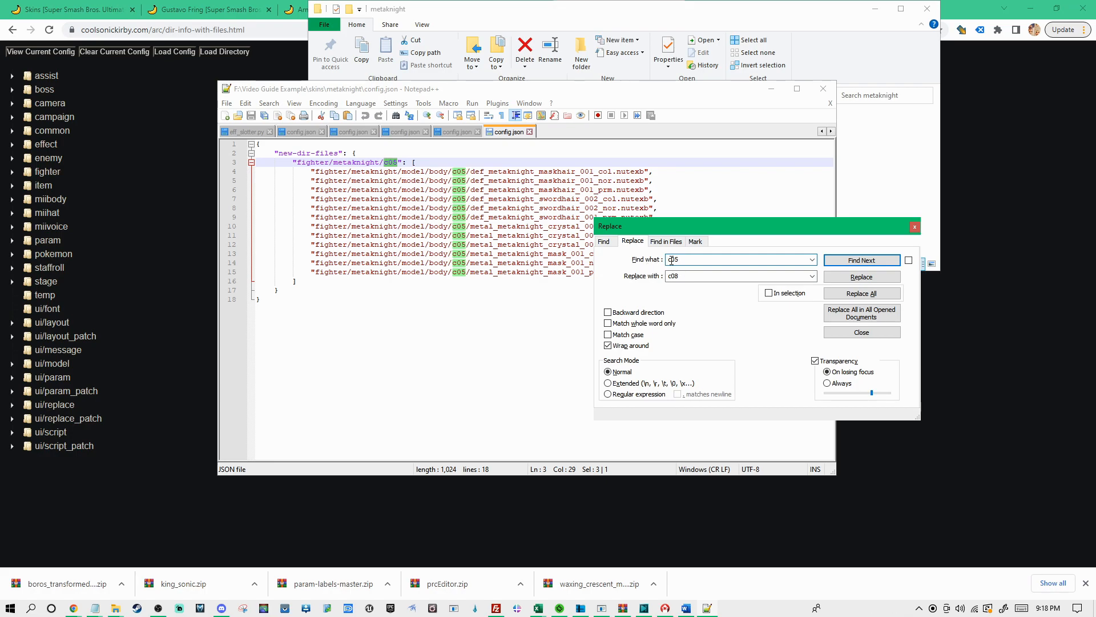
pyautogui.doubleClick(685, 276)
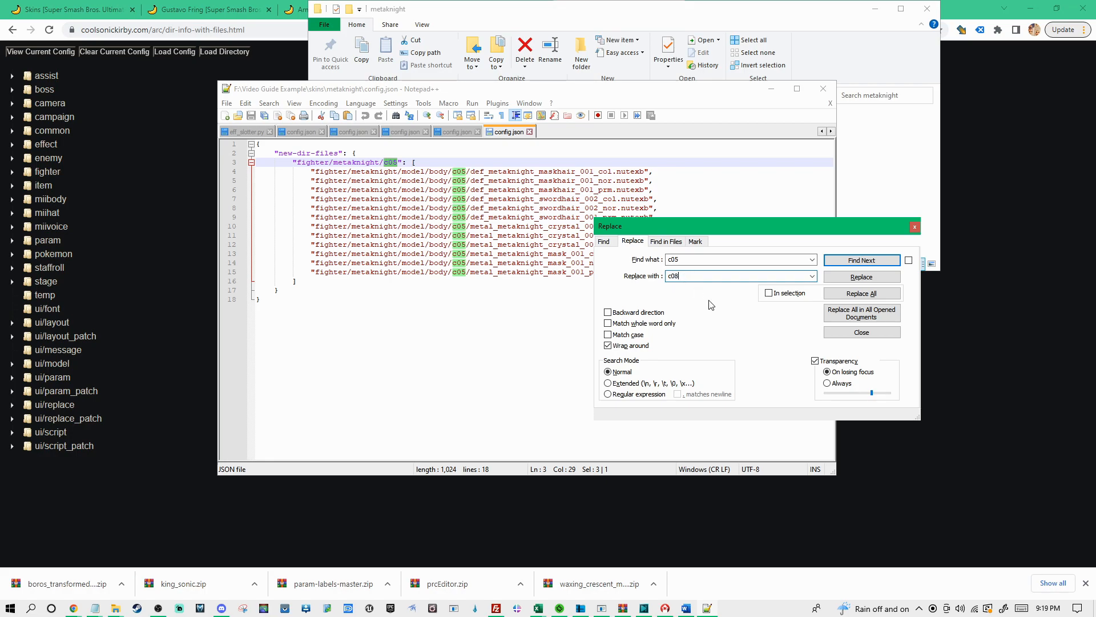
pyautogui.click(863, 295)
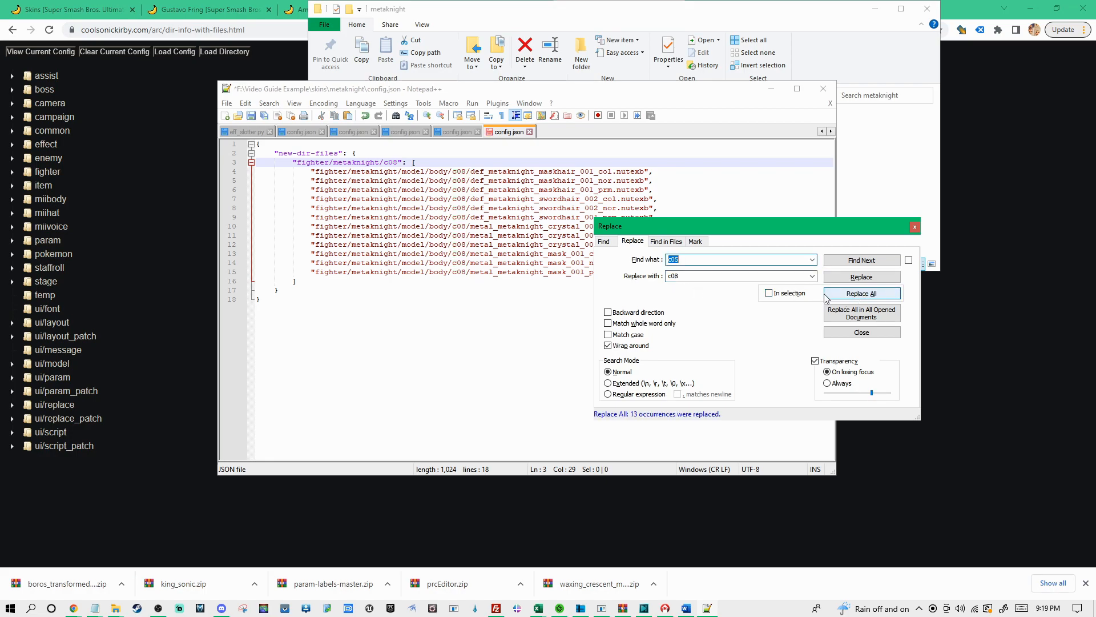
pyautogui.click(915, 227)
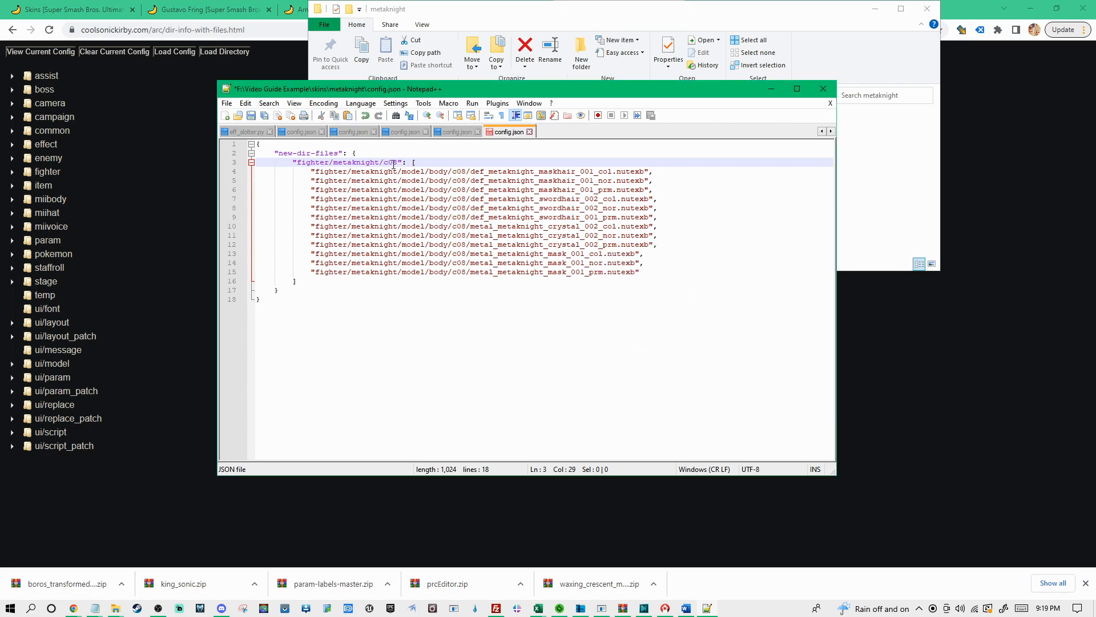
# Check the c08 paths in config.json, close Notepad++ and return to the Dir Info w/Files page in the browser
pyautogui.moveTo(384, 162); pyautogui.dragTo(465, 171)
pyautogui.click(644, 301)
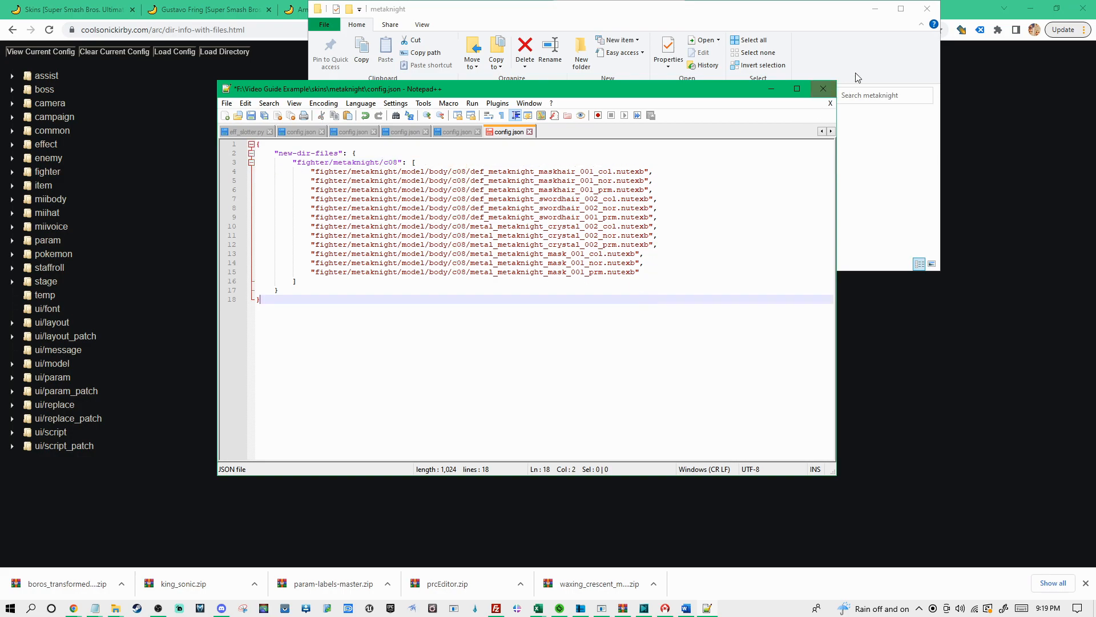
pyautogui.click(827, 97)
pyautogui.click(198, 137)
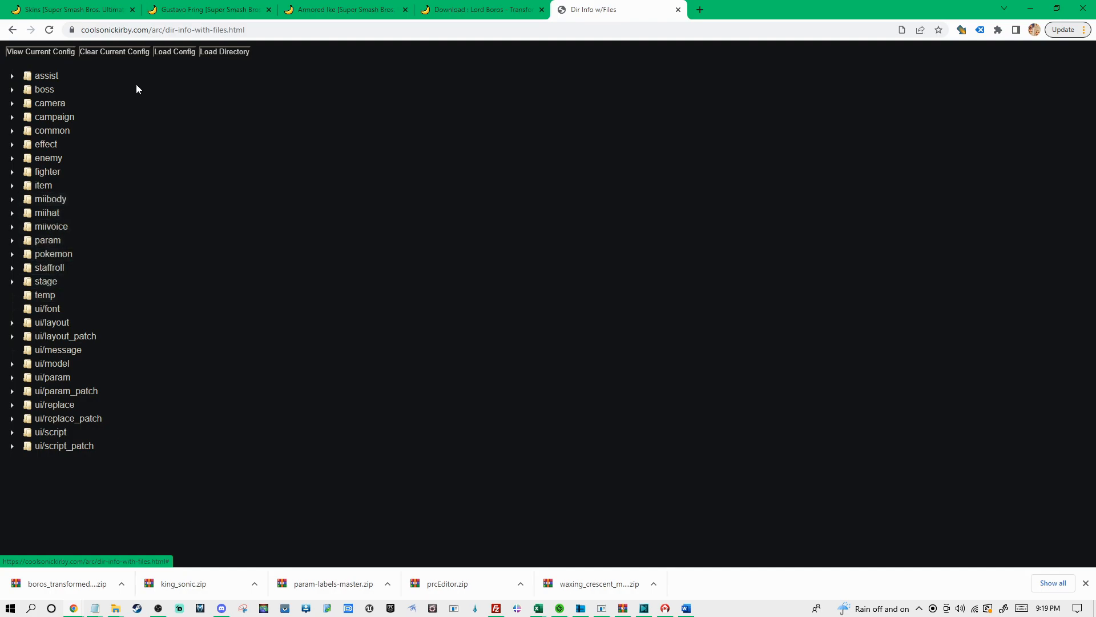
# Expand the fighter folder in the site's directory tree and browse its list of fighters
pyautogui.click(12, 171)
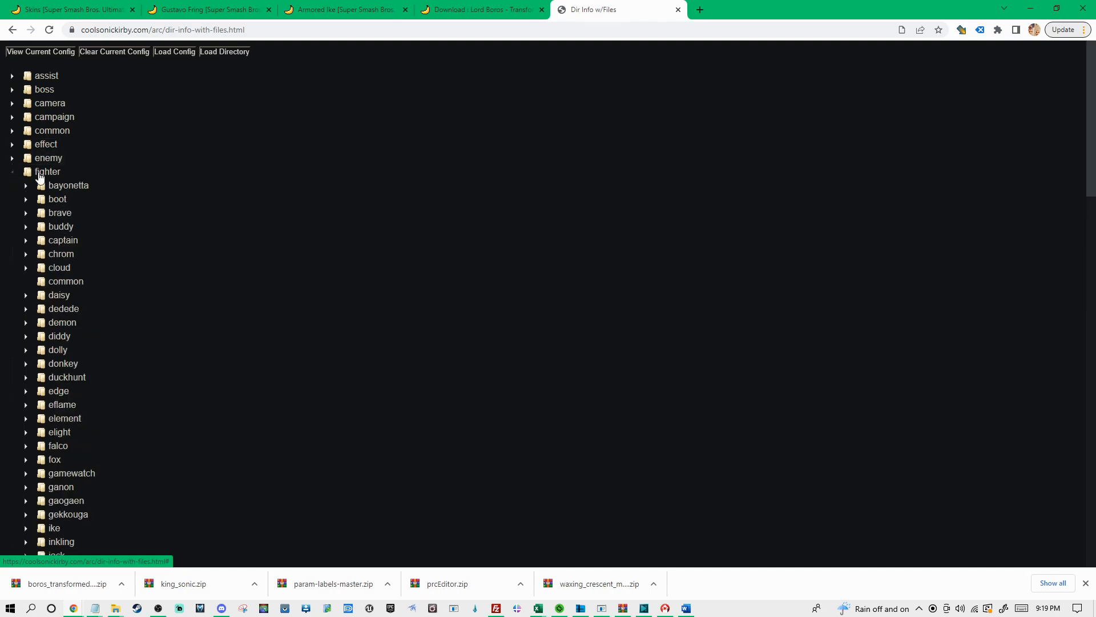
pyautogui.scroll(-5, 67, 311)
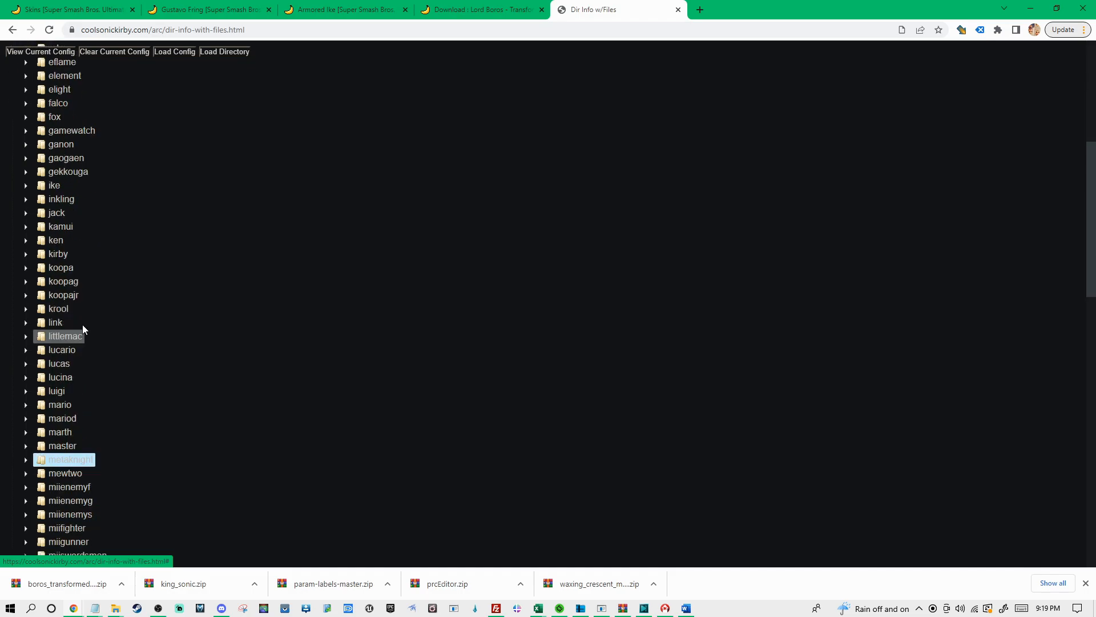
pyautogui.scroll(3, 91, 320)
pyautogui.scroll(1, 97, 193)
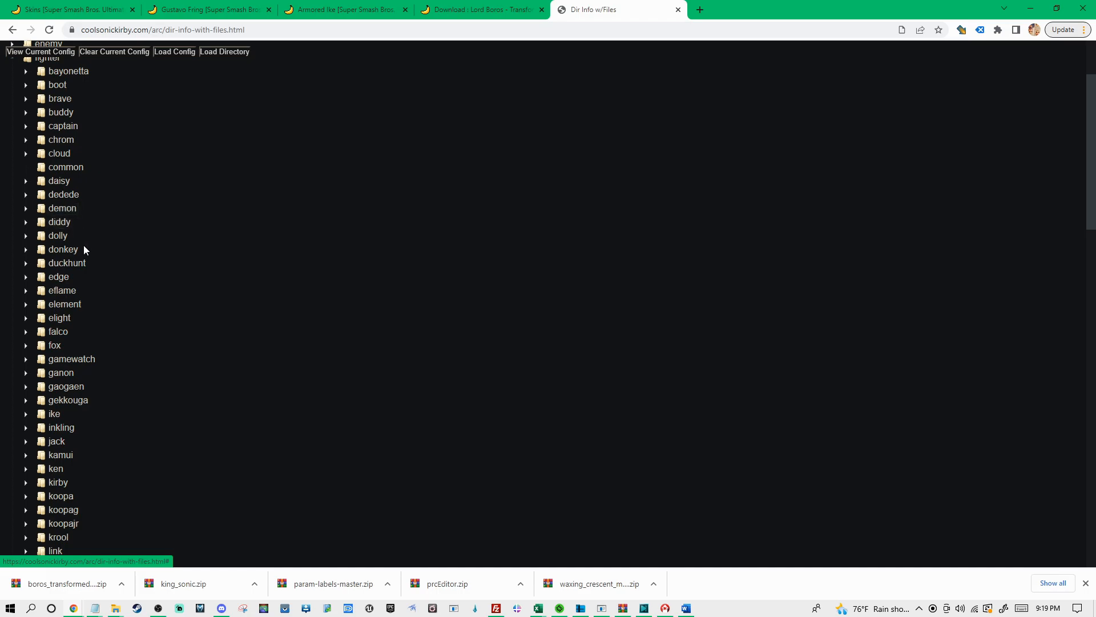
# Switch to File Explorer and check the fighter's internal folder name under skins > kazuya > Kazuya Boros White > fighter
pyautogui.hotkey('alt', 'Tab')
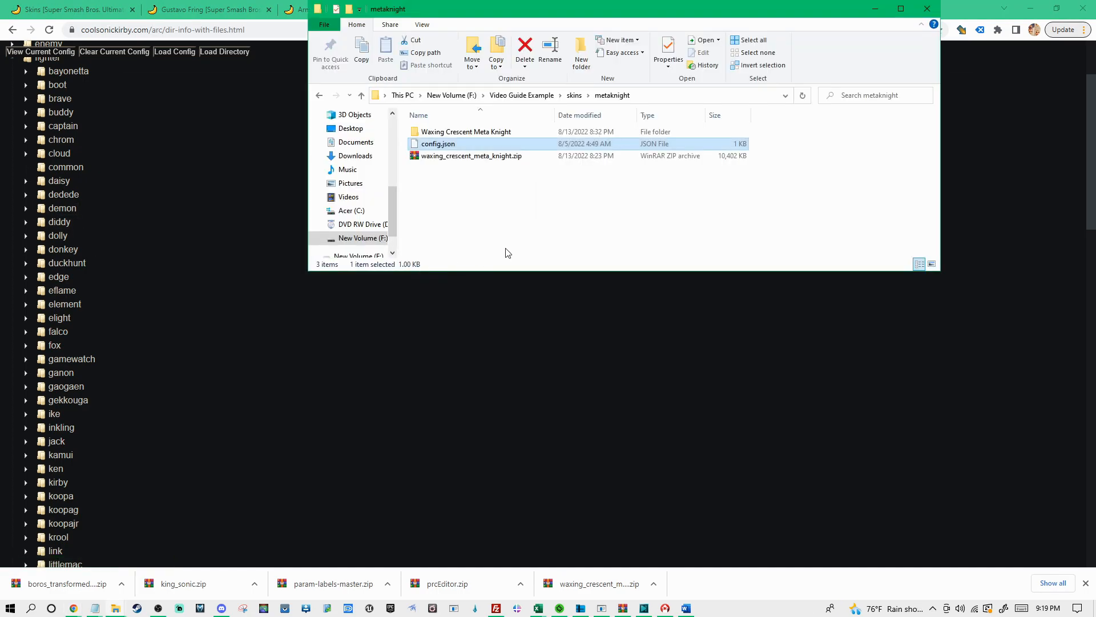
pyautogui.click(573, 96)
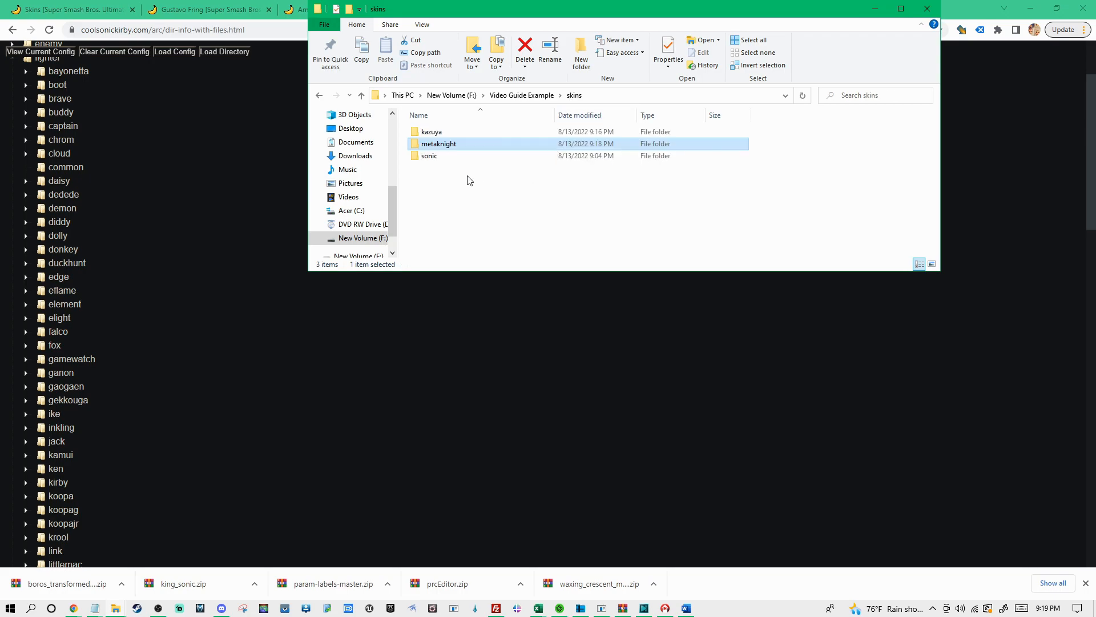
pyautogui.doubleClick(440, 134)
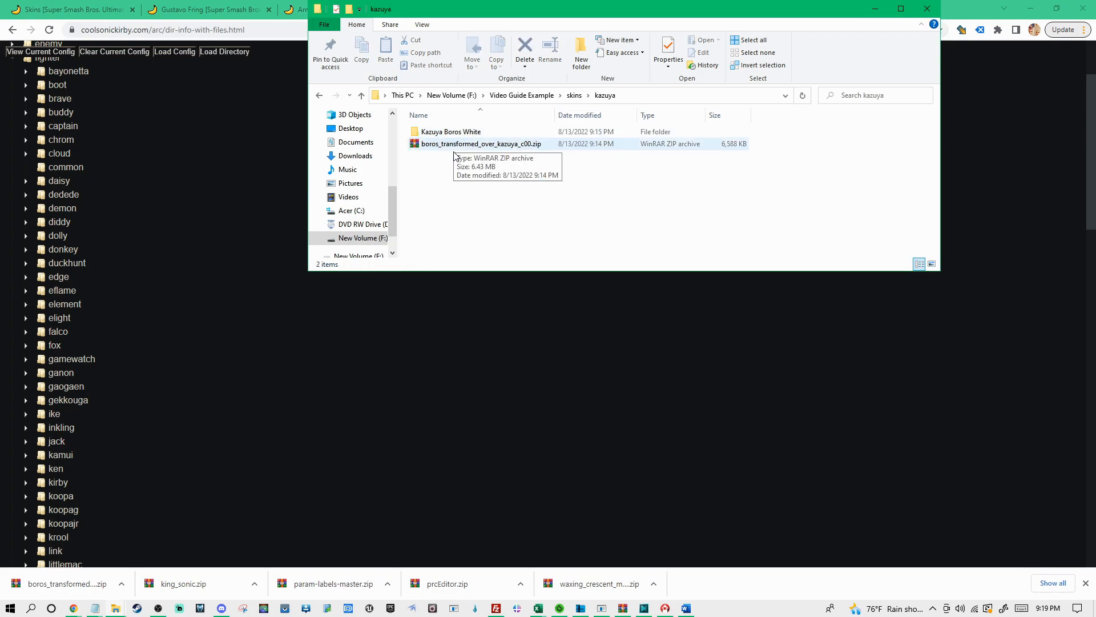
pyautogui.doubleClick(440, 135)
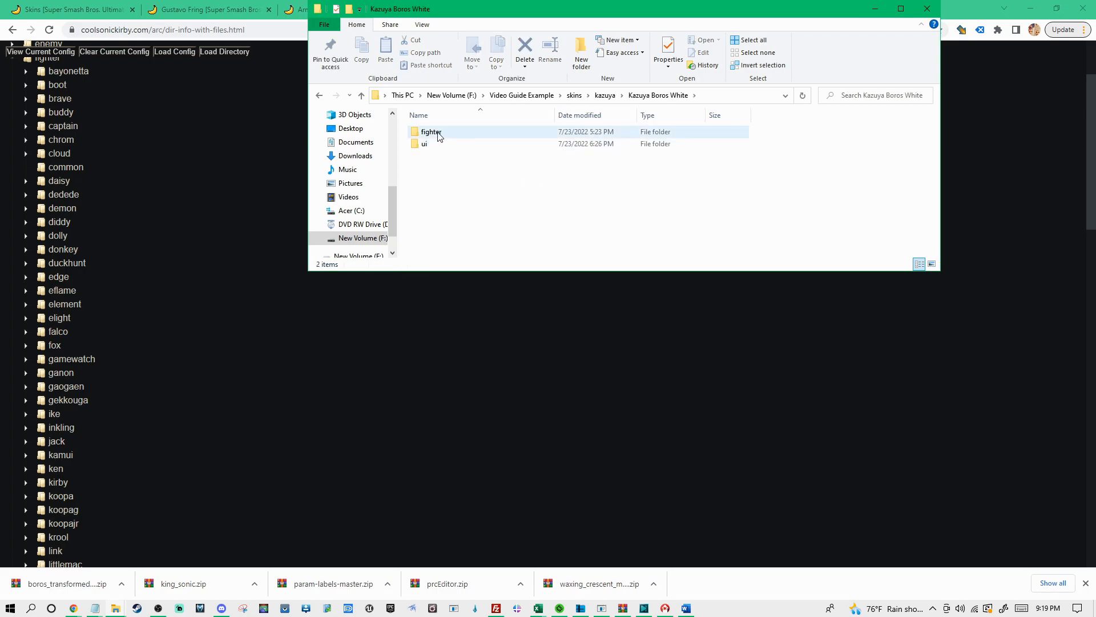
pyautogui.click(438, 136)
pyautogui.doubleClick(438, 136)
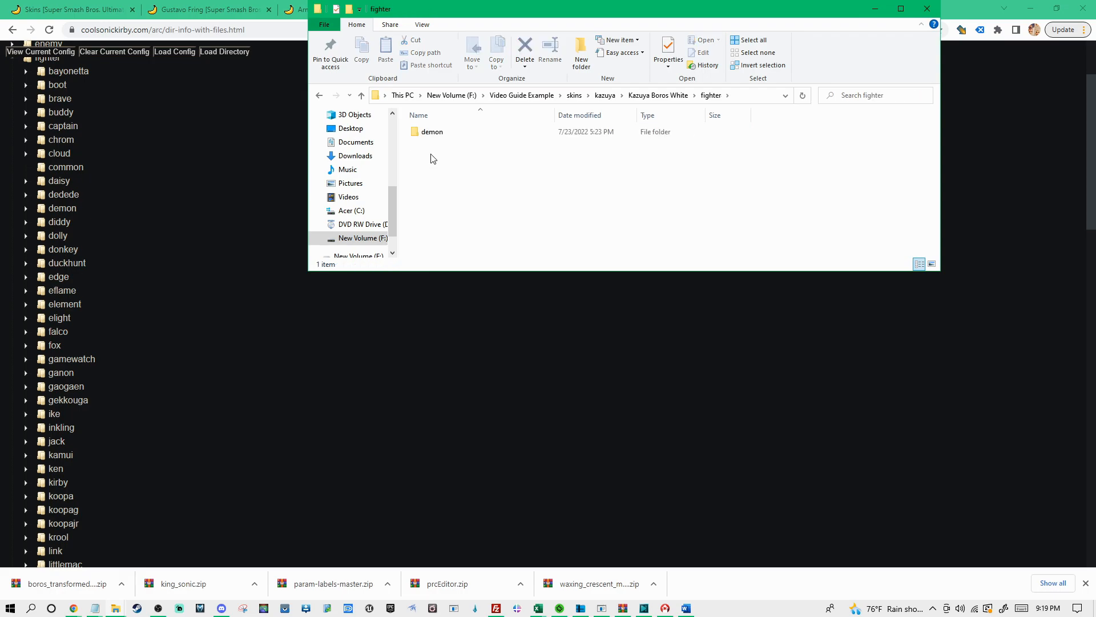
pyautogui.moveTo(469, 146); pyautogui.dragTo(401, 123)
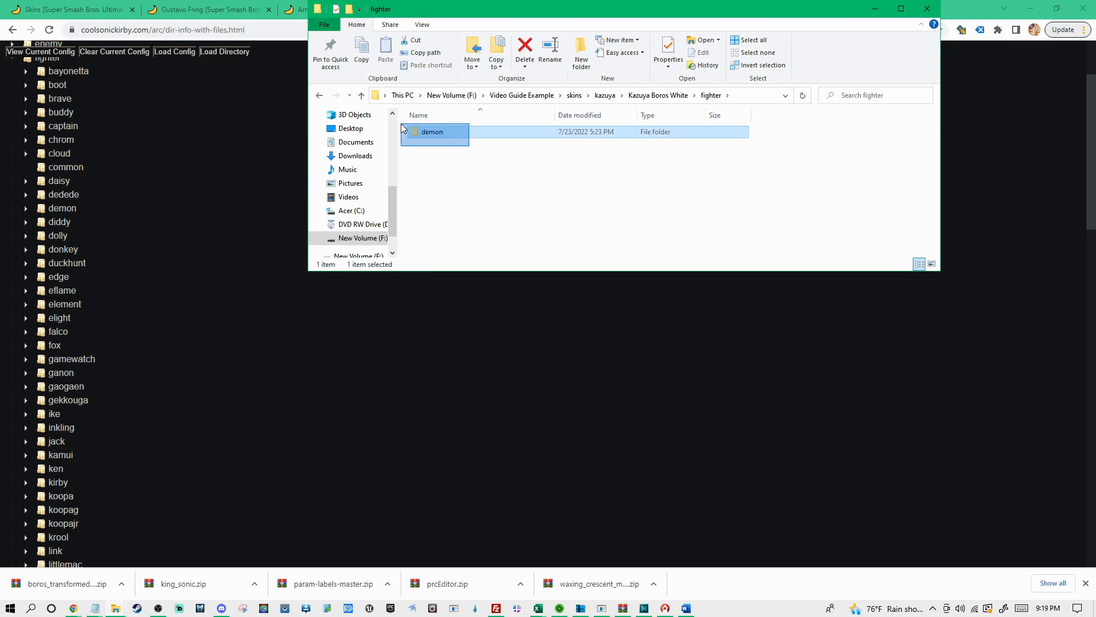
pyautogui.click(441, 152)
# Back on the Dir Info w/Files page, add a slot to the demon fighter folder with source slot c00 and new slot c08
pyautogui.click(186, 248)
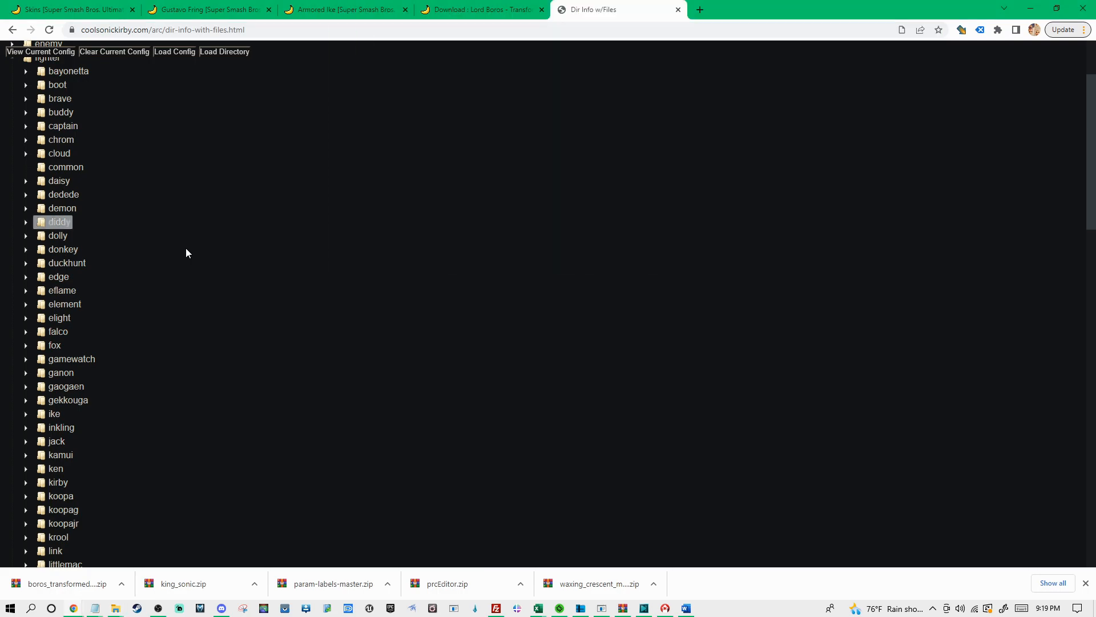
pyautogui.rightClick(68, 212)
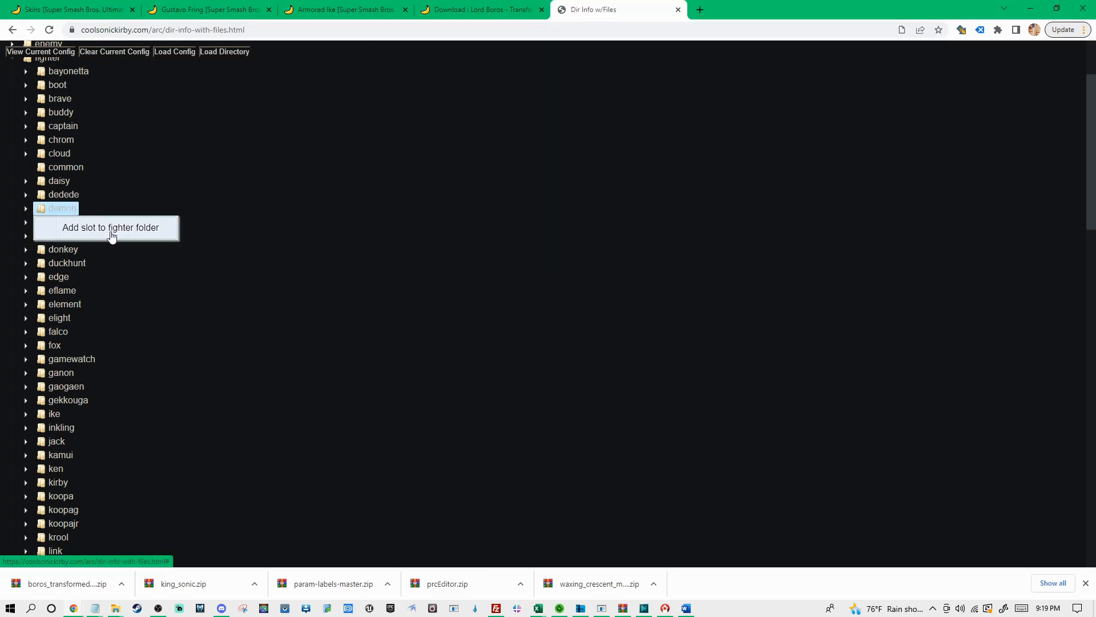
pyautogui.click(141, 238)
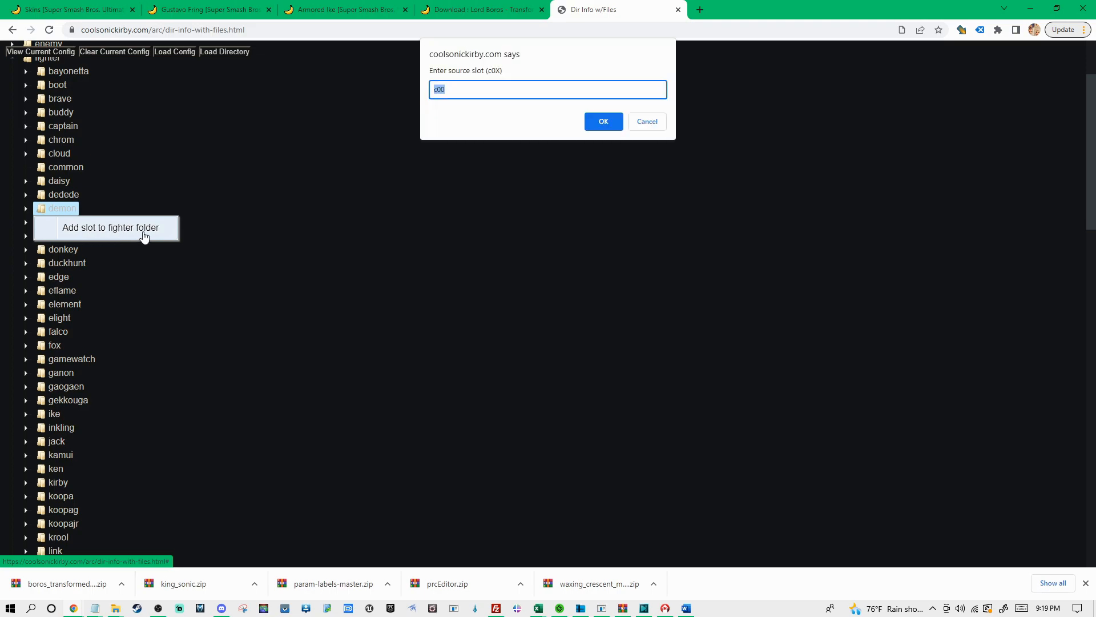
pyautogui.click(453, 90)
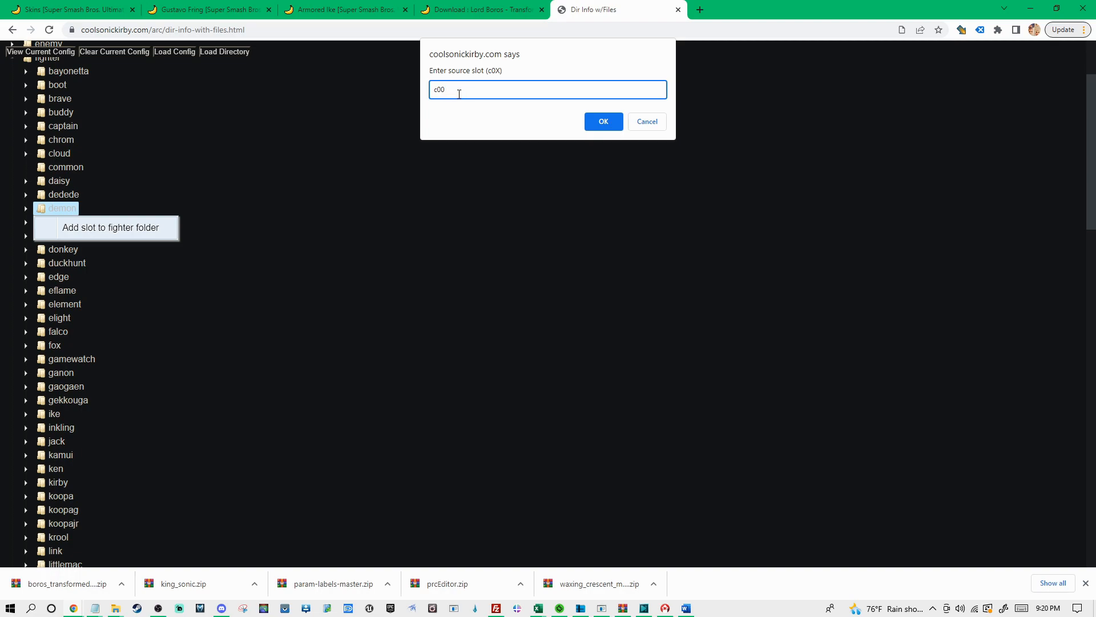
pyautogui.click(606, 127)
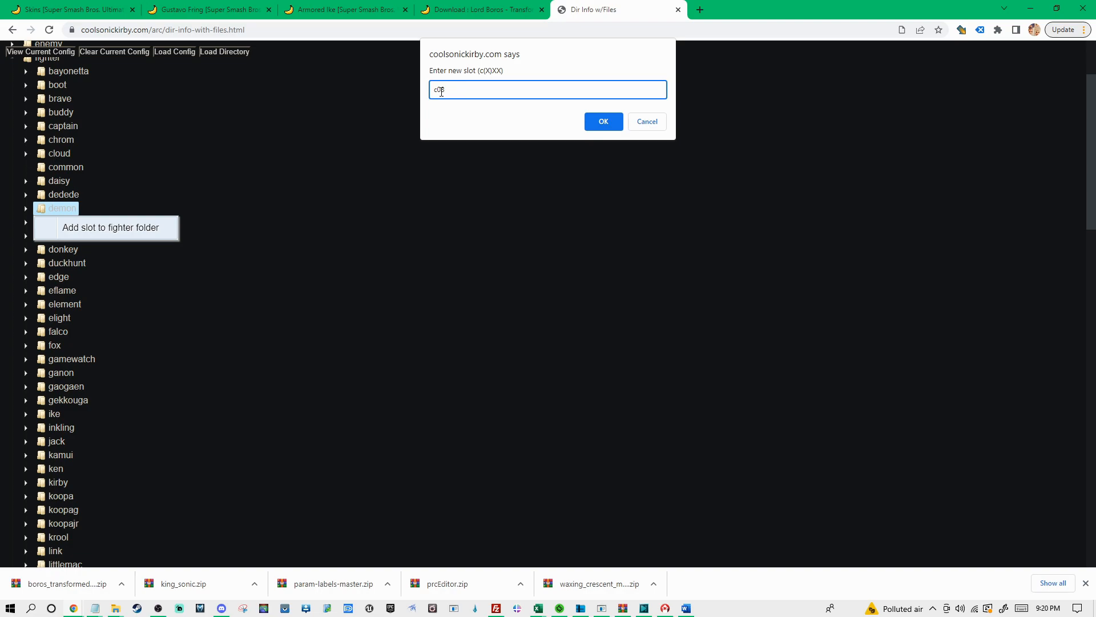
pyautogui.click(602, 122)
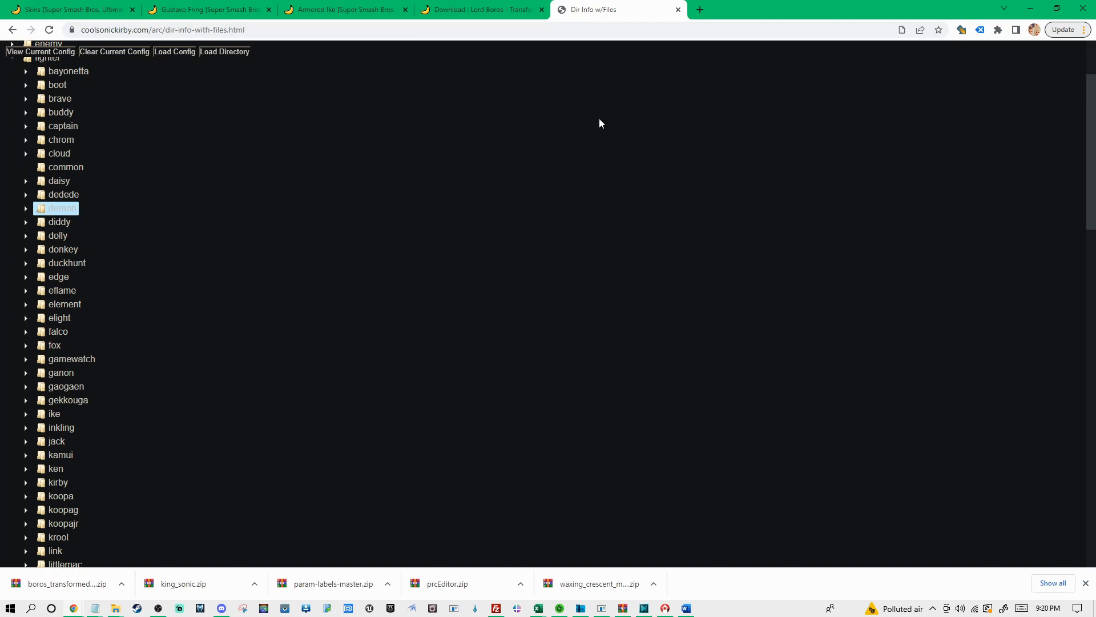
# View the current config, look over its share-to-vanilla section and copy the entire config text
pyautogui.click(37, 53)
pyautogui.click(281, 175)
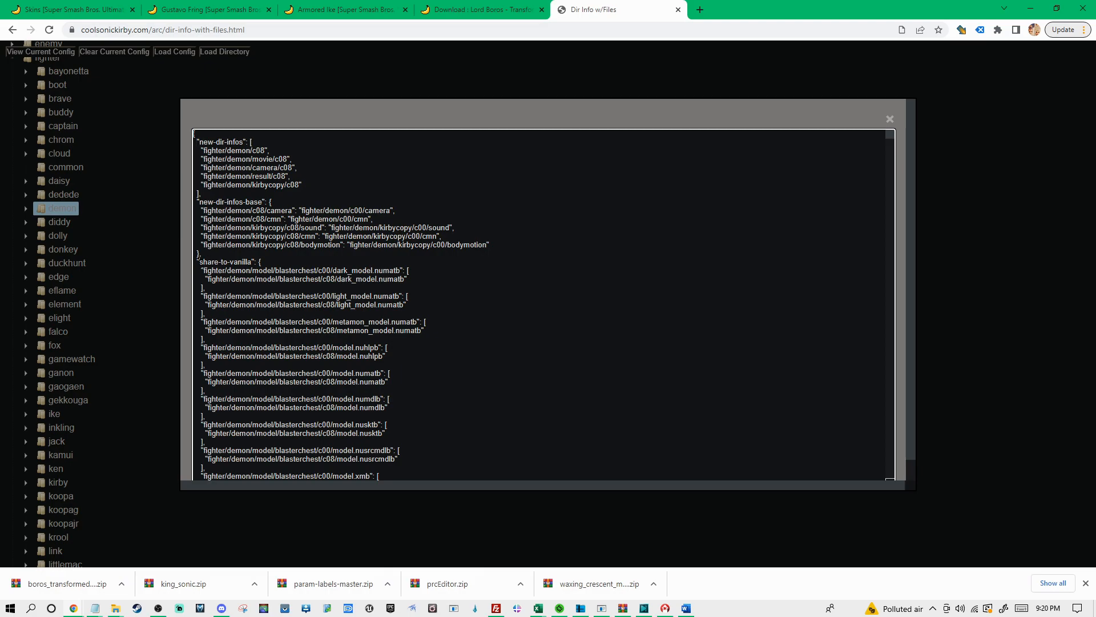
pyautogui.moveTo(199, 261); pyautogui.dragTo(257, 263)
pyautogui.moveTo(401, 270); pyautogui.dragTo(295, 271)
pyautogui.click(323, 278)
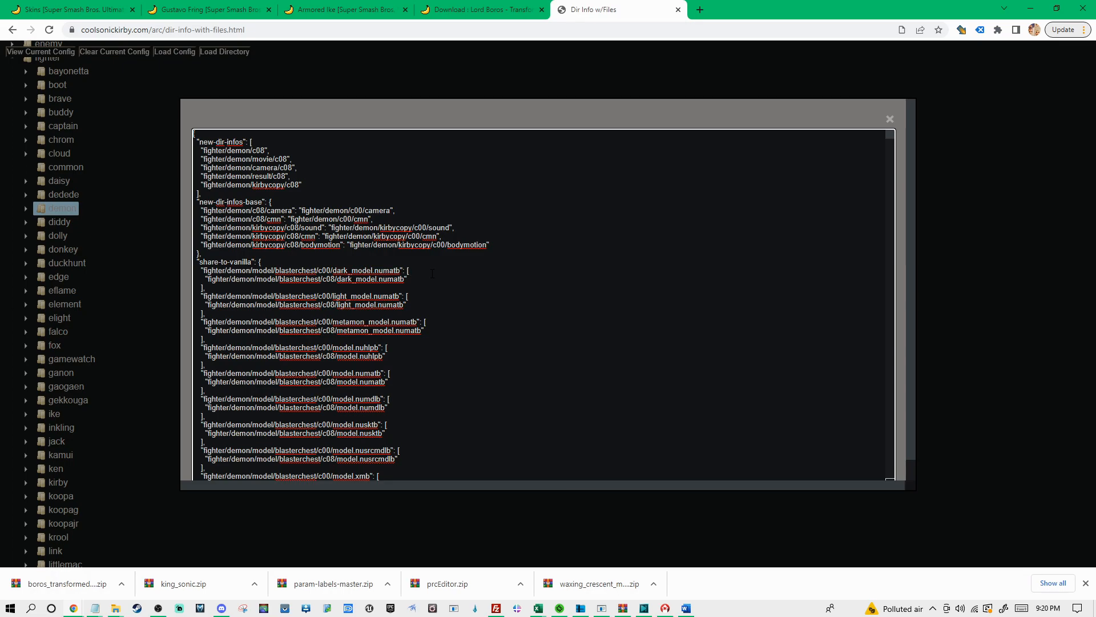
pyautogui.hotkey('ctrl', 'a')
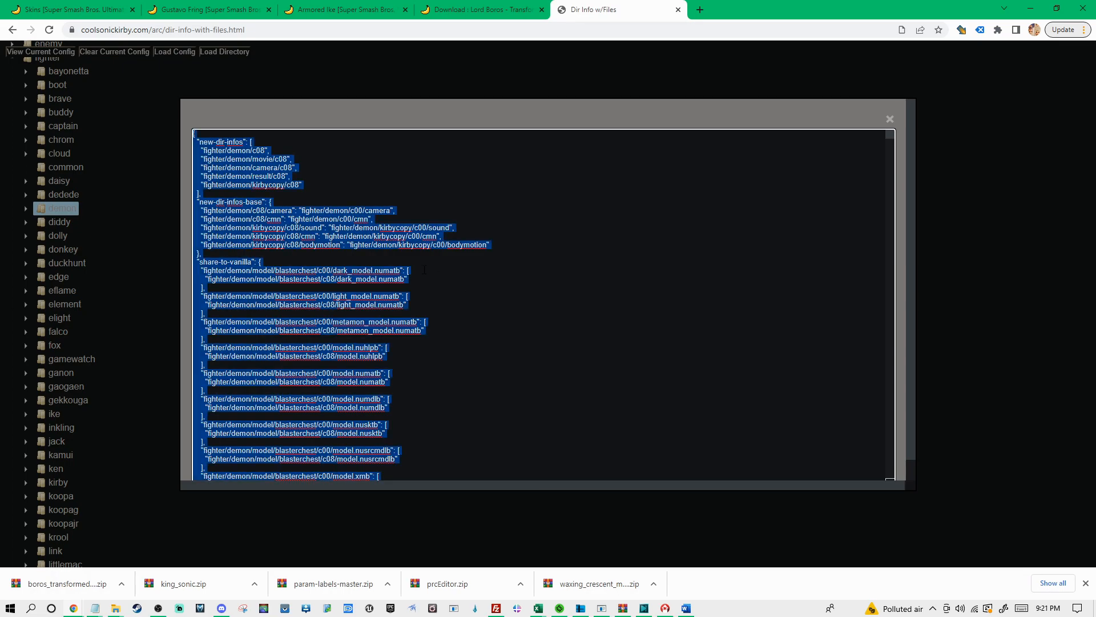
# Switch to File Explorer and create a new text document inside skins > kazuya > Kazuya Boros White
pyautogui.click(116, 607)
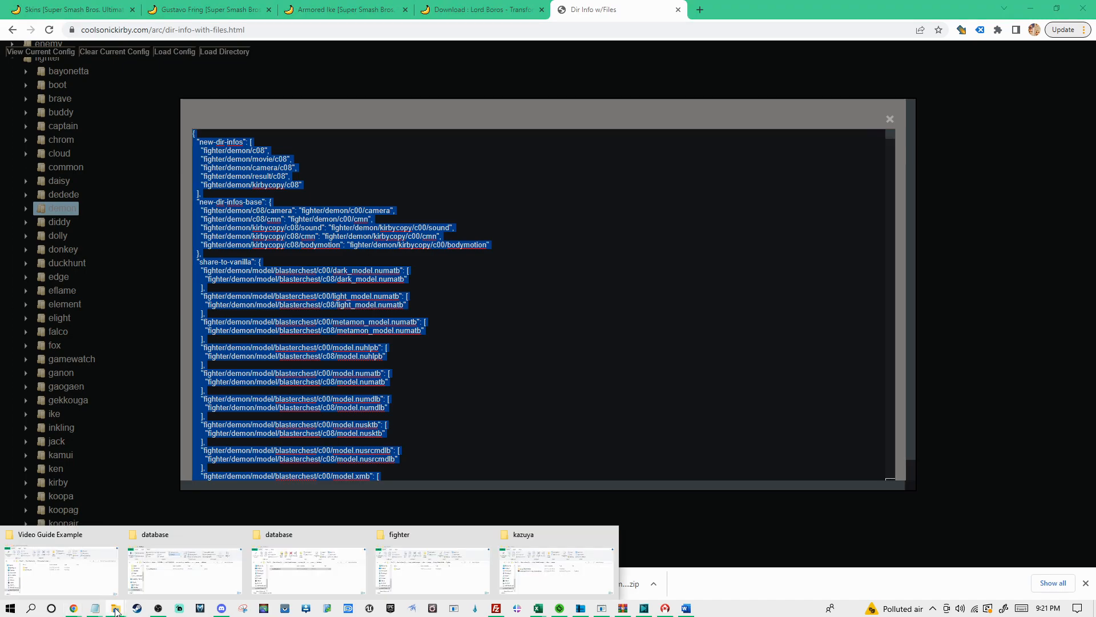
pyautogui.click(527, 548)
pyautogui.click(469, 148)
pyautogui.doubleClick(469, 148)
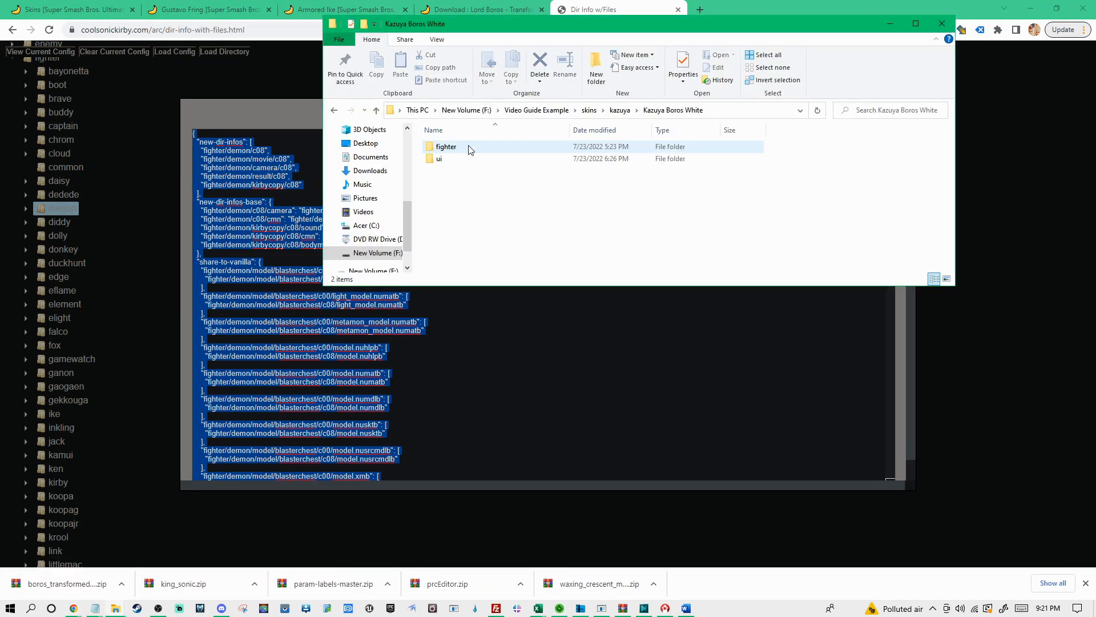
pyautogui.rightClick(473, 196)
pyautogui.moveTo(561, 330)
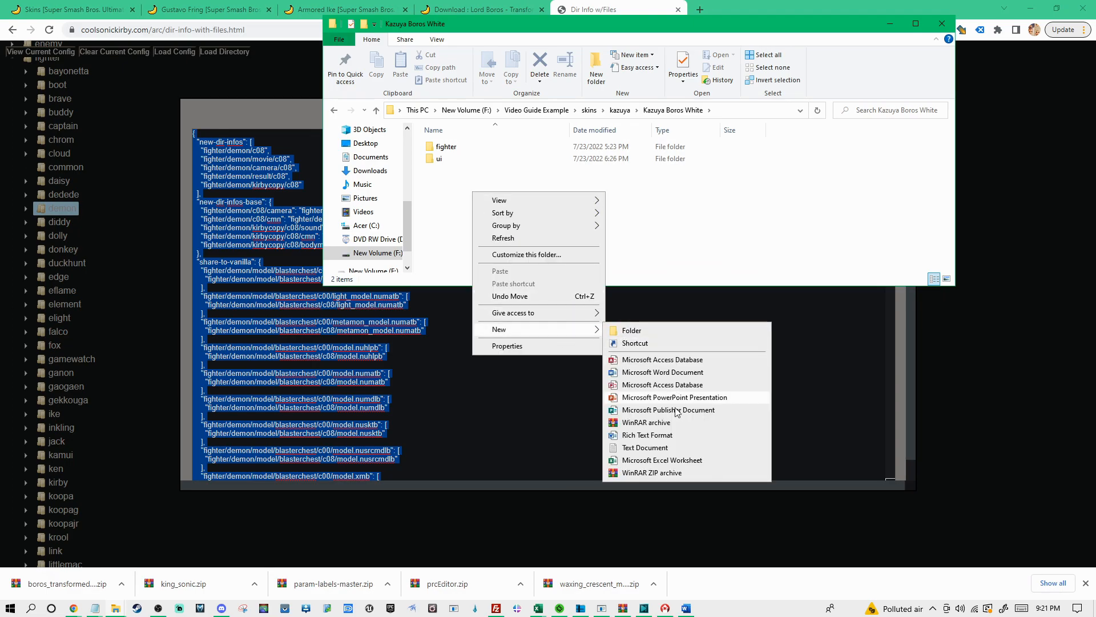
pyautogui.click(665, 451)
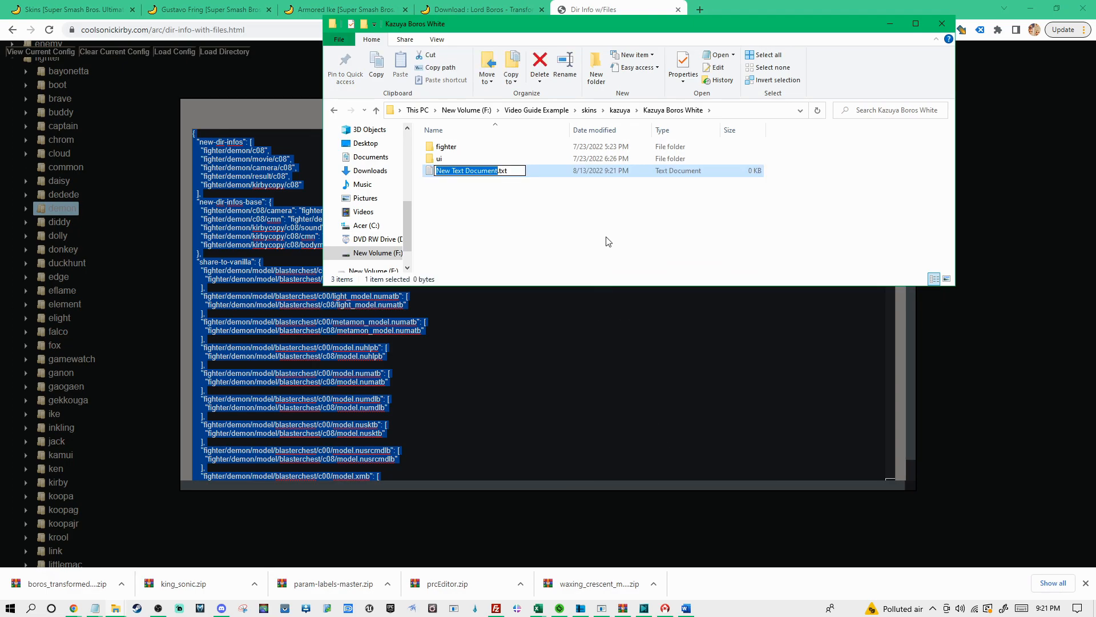
# Rename the new text document as config.json, accept the extension change and check the file name extensions display option
pyautogui.write('config')
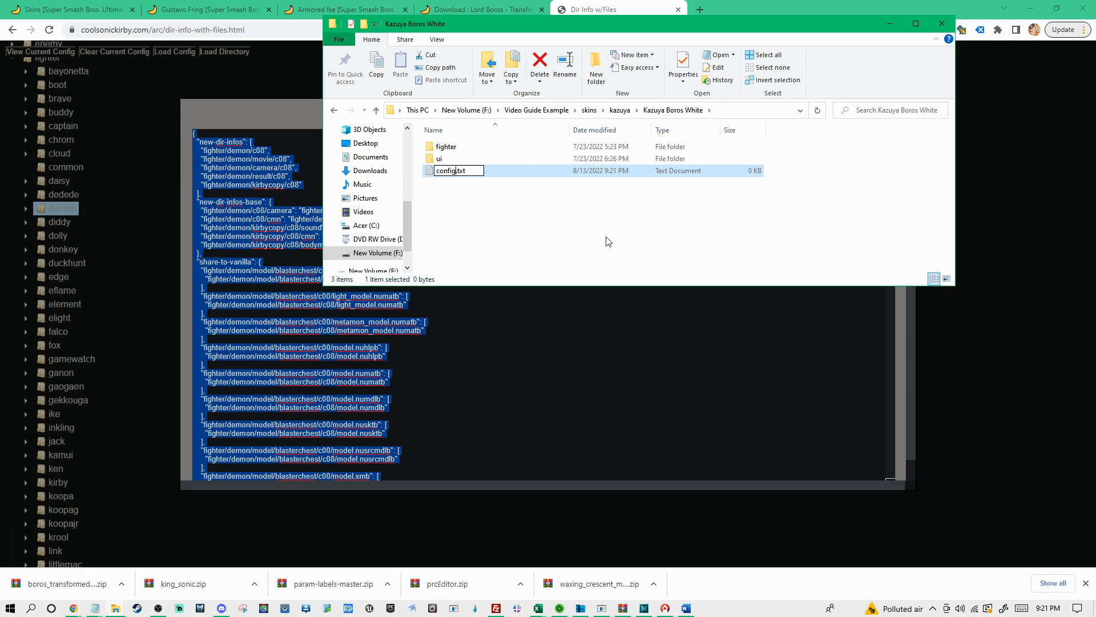
pyautogui.write('.json')
pyautogui.press('End')
pyautogui.press('BackSpace')
pyautogui.press('BackSpace')
pyautogui.press('BackSpace')
pyautogui.press('Return')
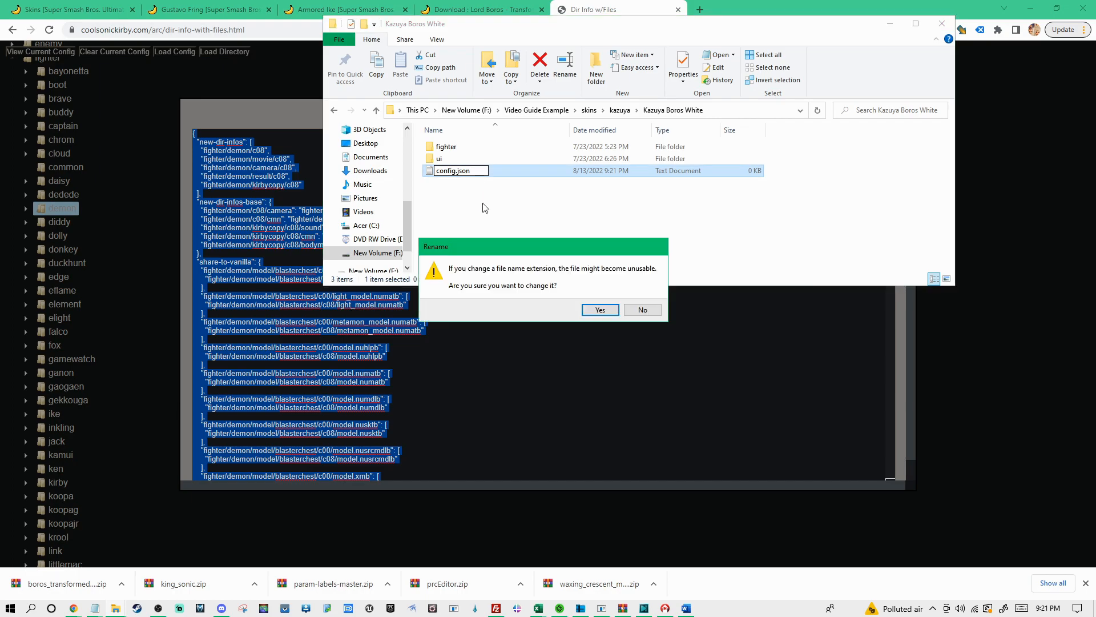
pyautogui.click(608, 314)
pyautogui.click(515, 226)
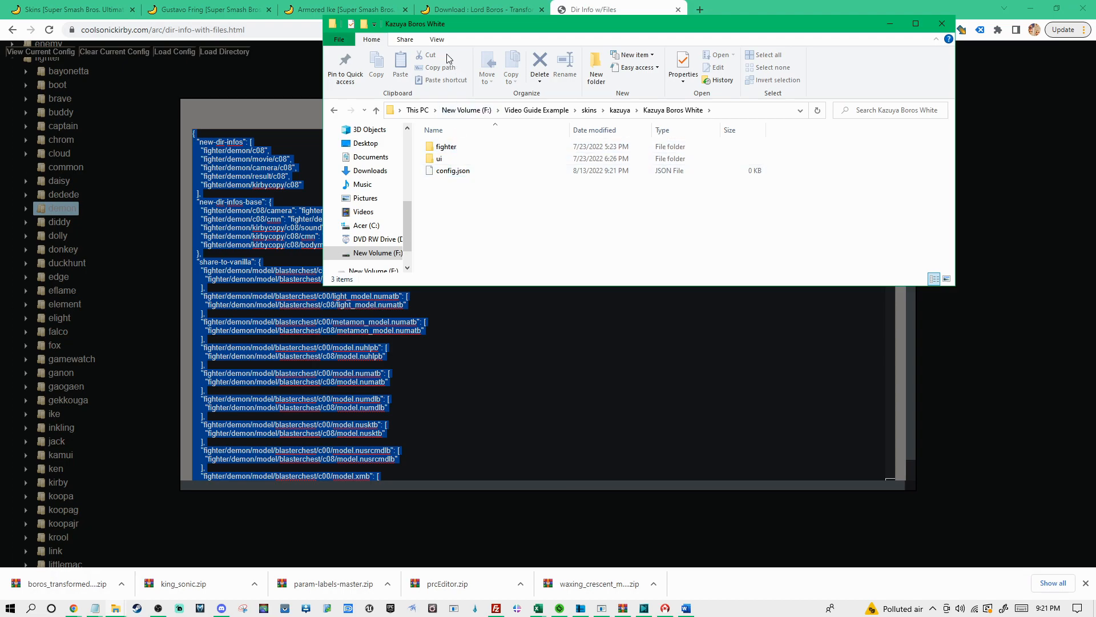
pyautogui.click(436, 40)
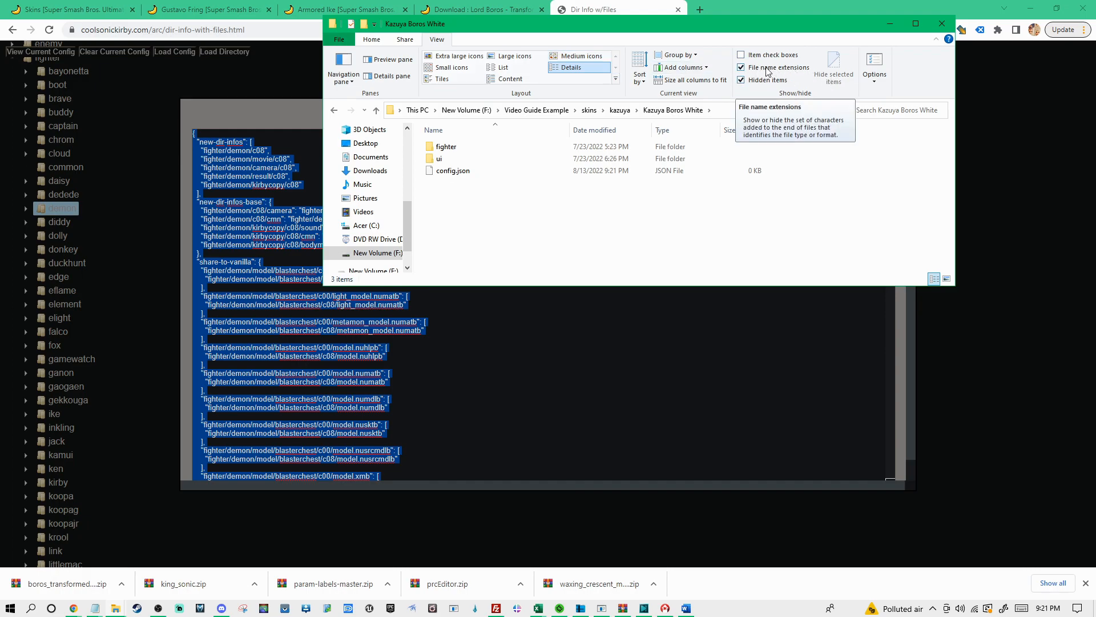
# Open config.json in Notepad++, paste the copied config text, save the file and close the editor
pyautogui.rightClick(459, 170)
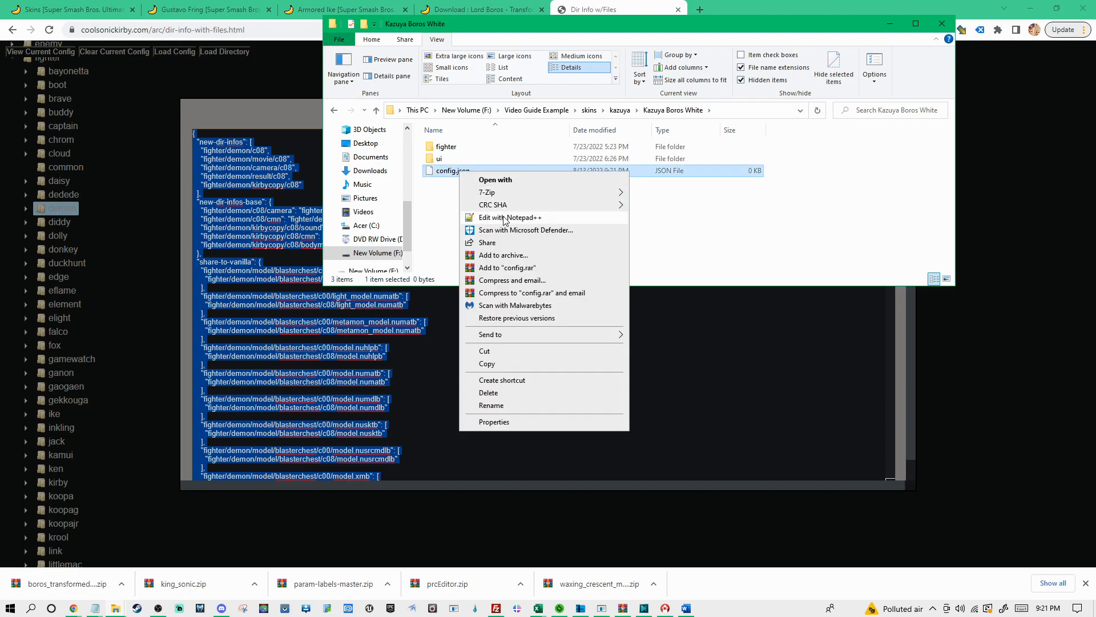
pyautogui.click(505, 217)
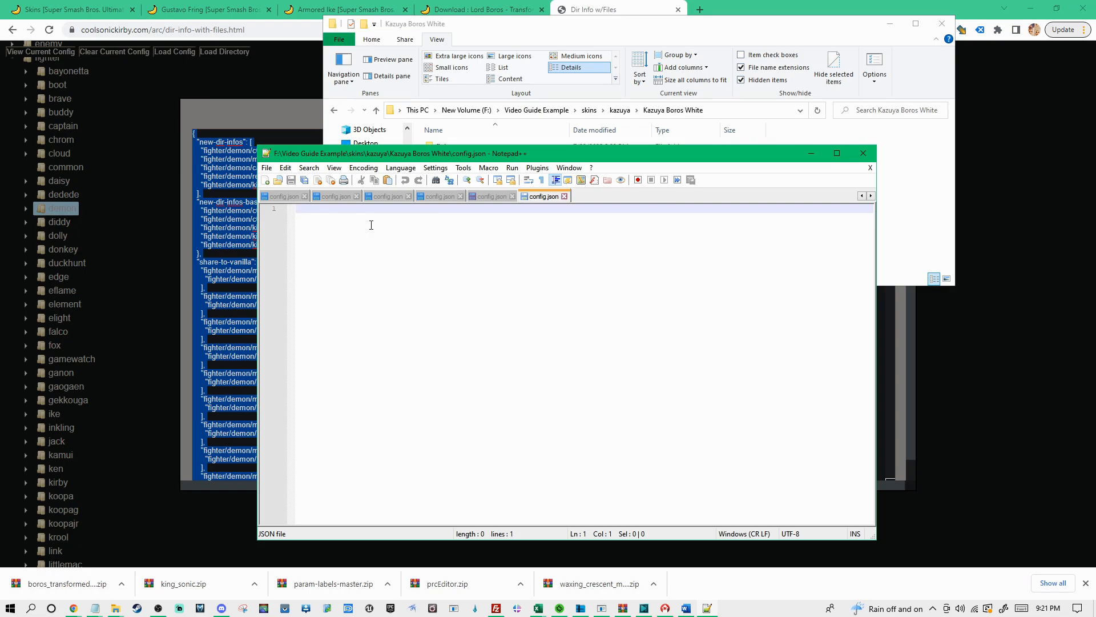
pyautogui.hotkey('ctrl', 'v')
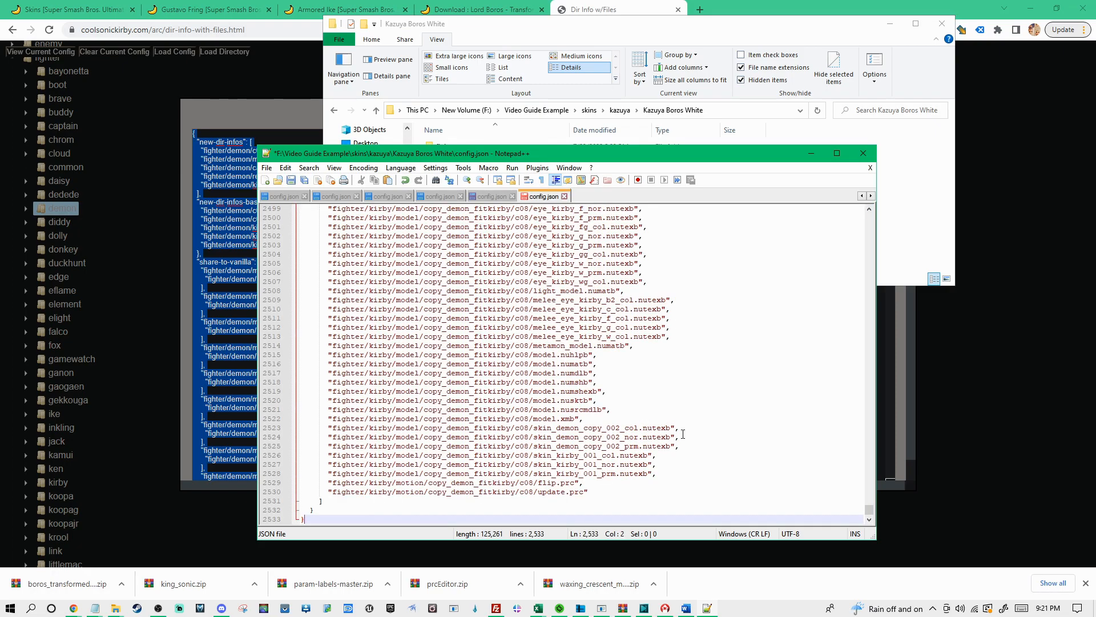
pyautogui.moveTo(869, 509); pyautogui.dragTo(869, 217)
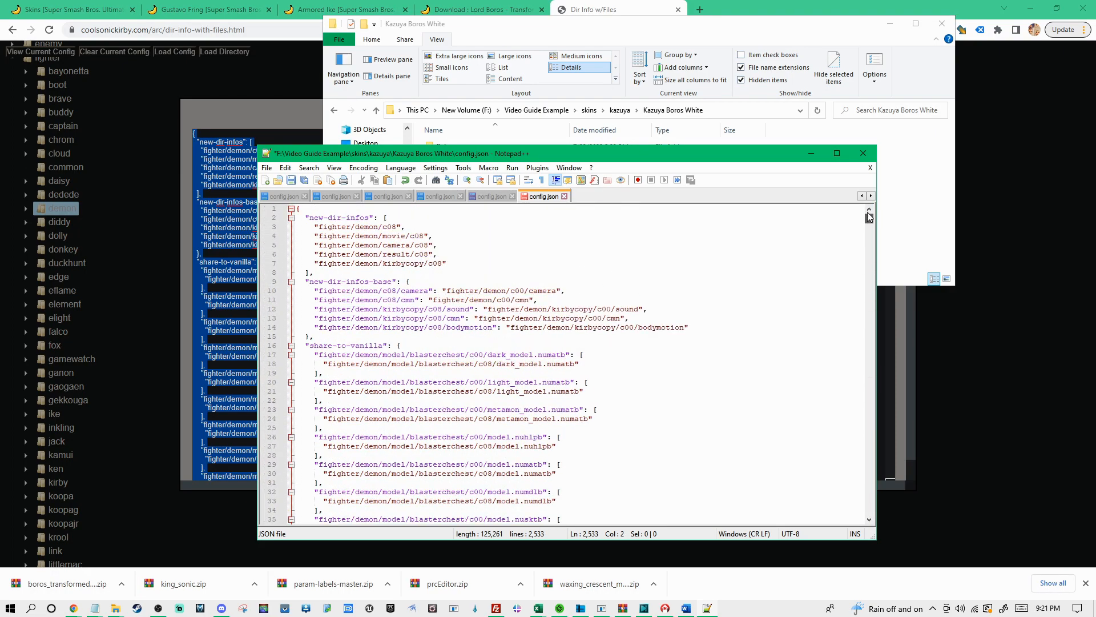
pyautogui.hotkey('ctrl', 's')
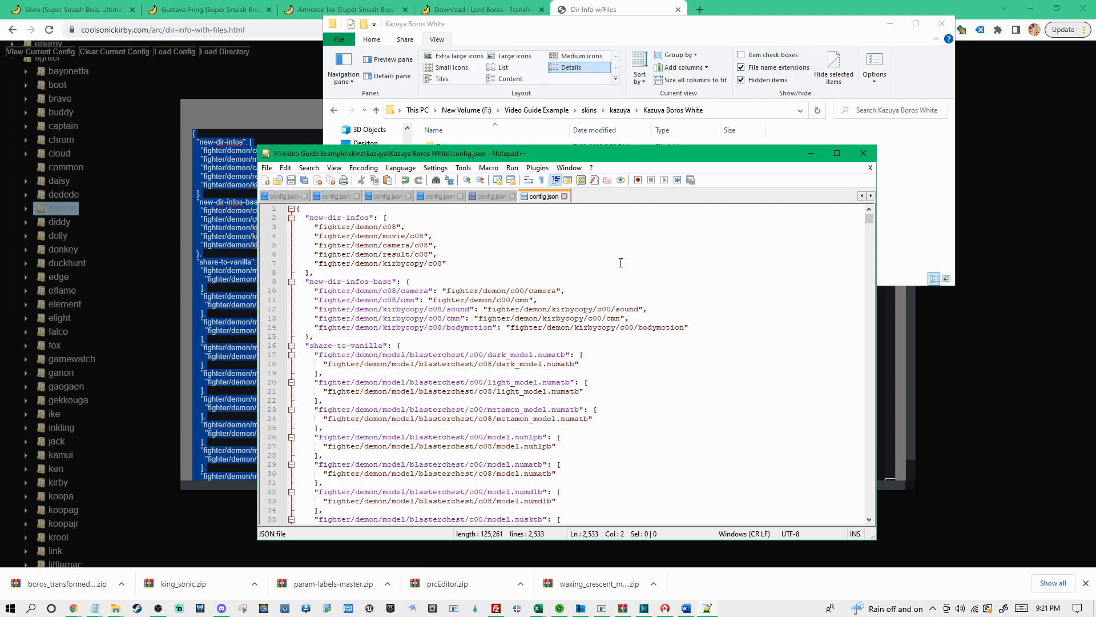
pyautogui.click(863, 153)
pyautogui.click(498, 214)
pyautogui.click(494, 207)
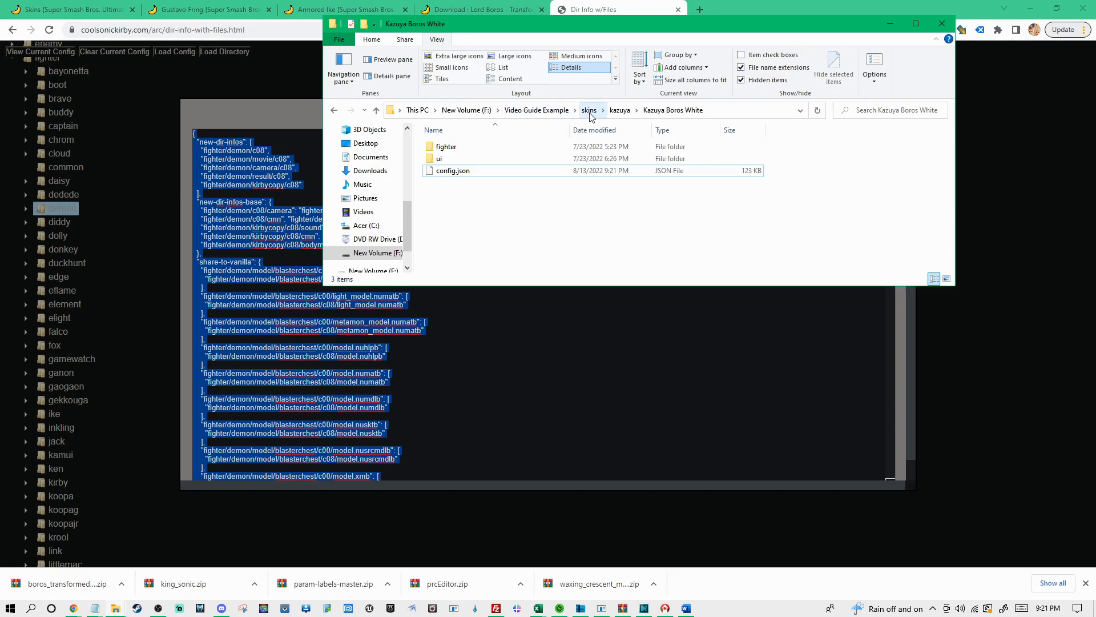
# Browse to Video Guide Example > ui_chara_db > ui > param > database and locate ui_chara_db.prc
pyautogui.click(466, 111)
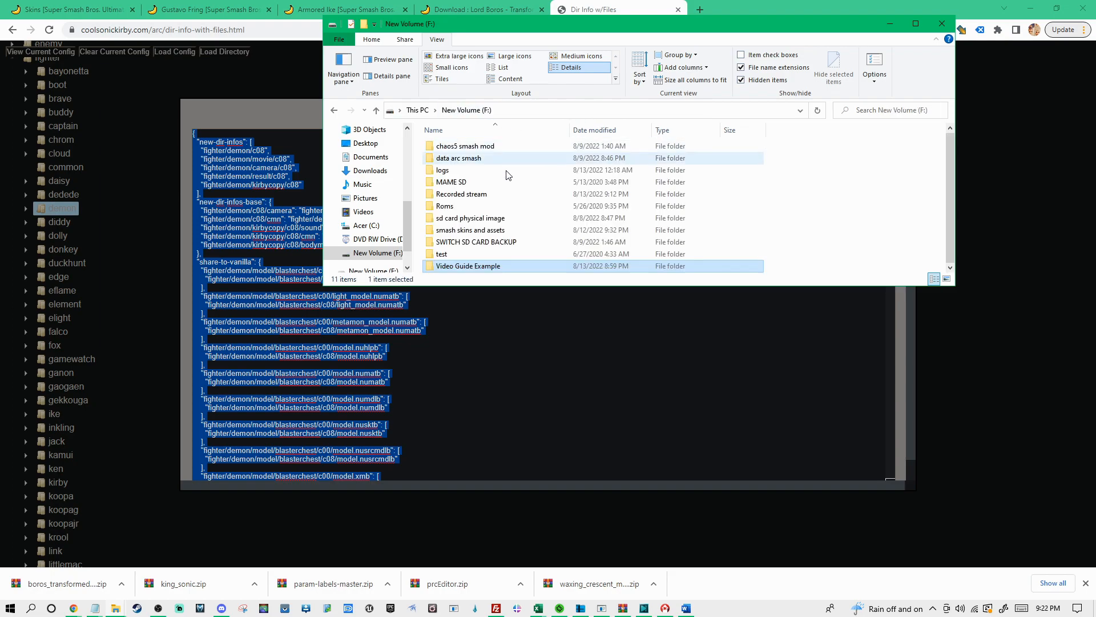
pyautogui.doubleClick(496, 266)
pyautogui.click(466, 163)
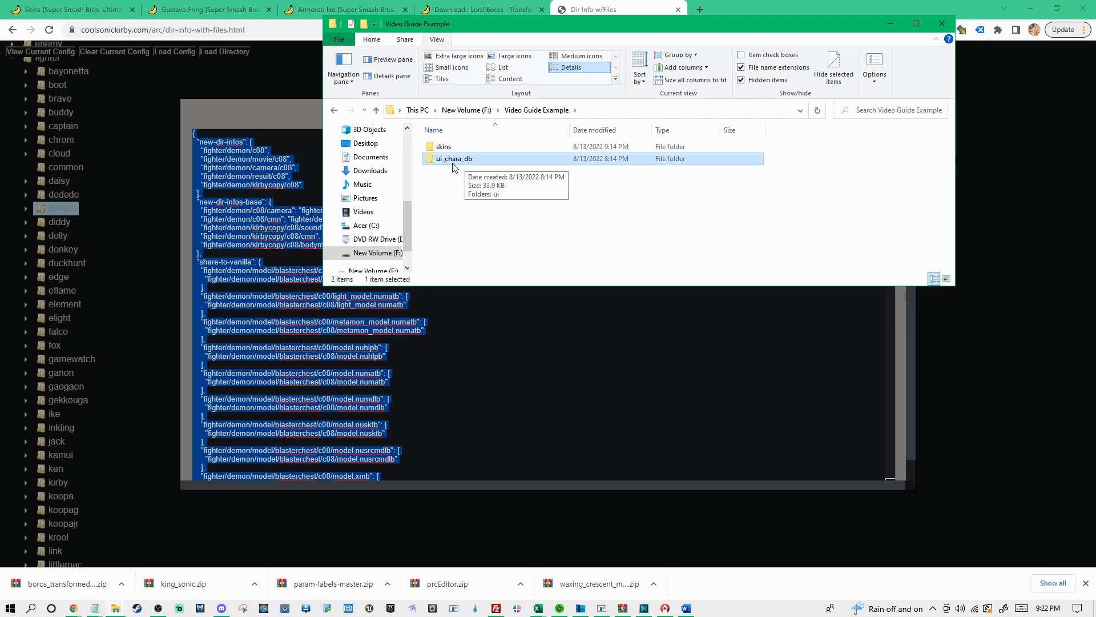
pyautogui.doubleClick(461, 162)
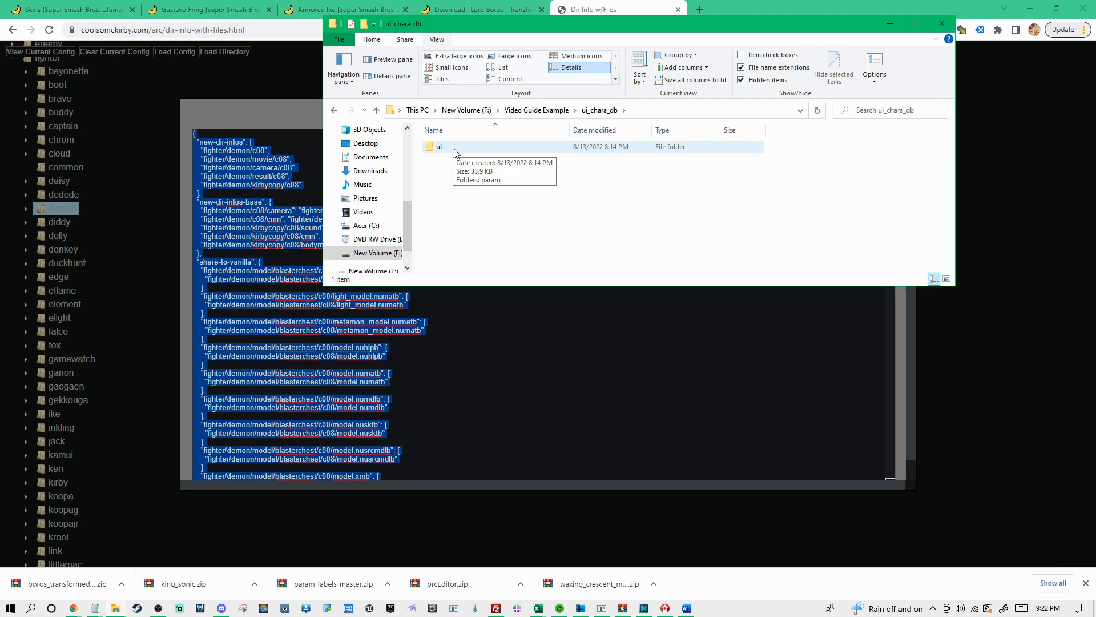
pyautogui.doubleClick(455, 150)
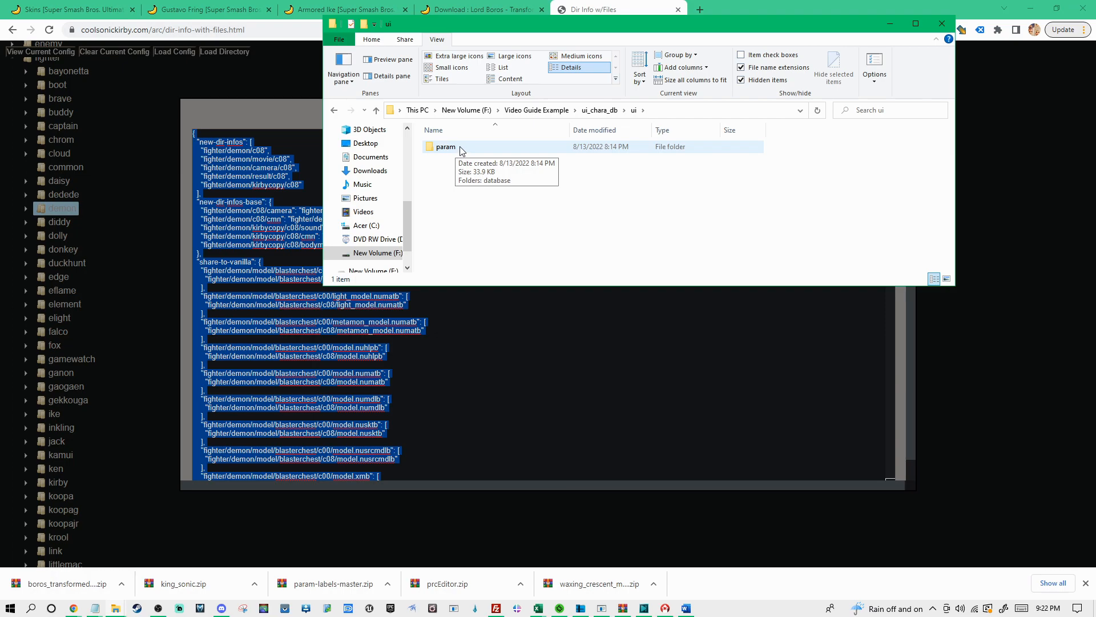
pyautogui.doubleClick(460, 149)
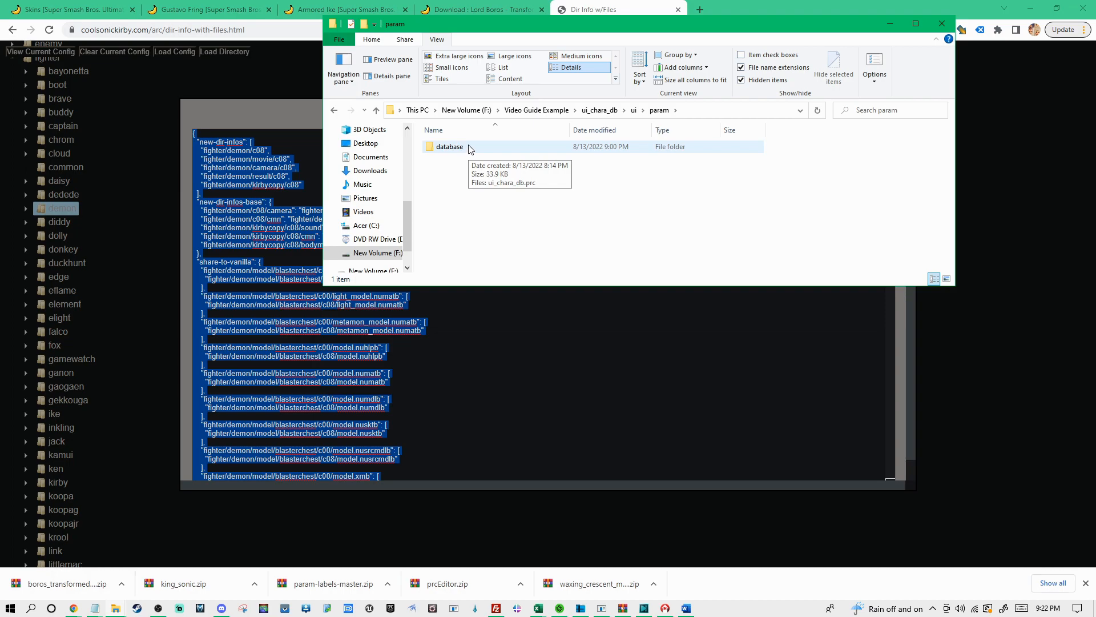
pyautogui.doubleClick(460, 149)
pyautogui.click(466, 151)
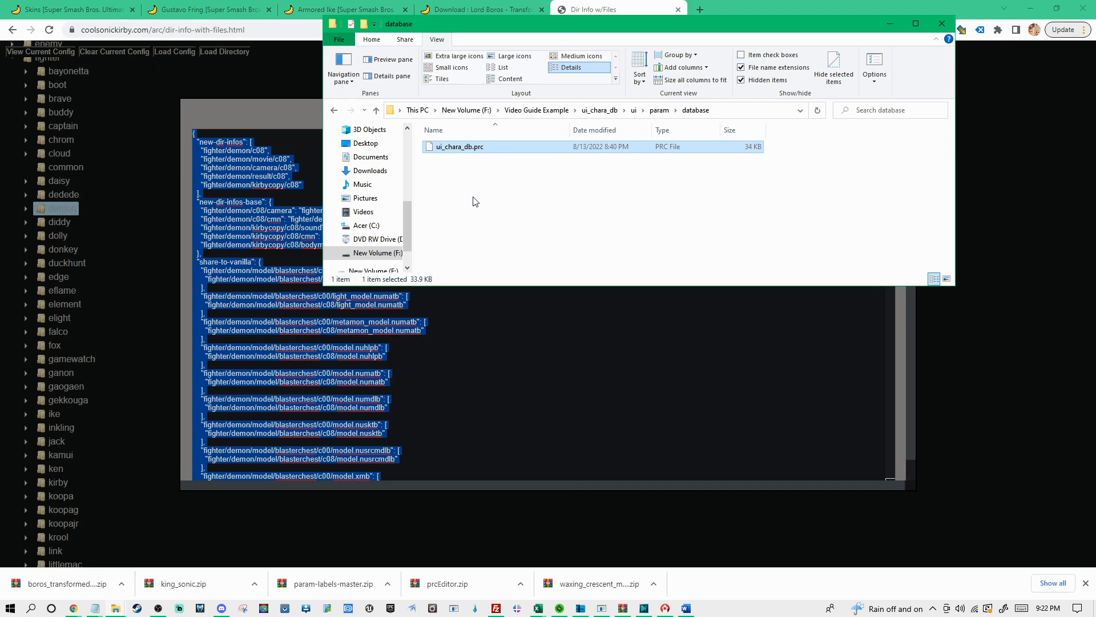
# Copy the PRC Editor exe file link from notes.txt and open the paracobNET release page in a new browser tab
pyautogui.click(115, 608)
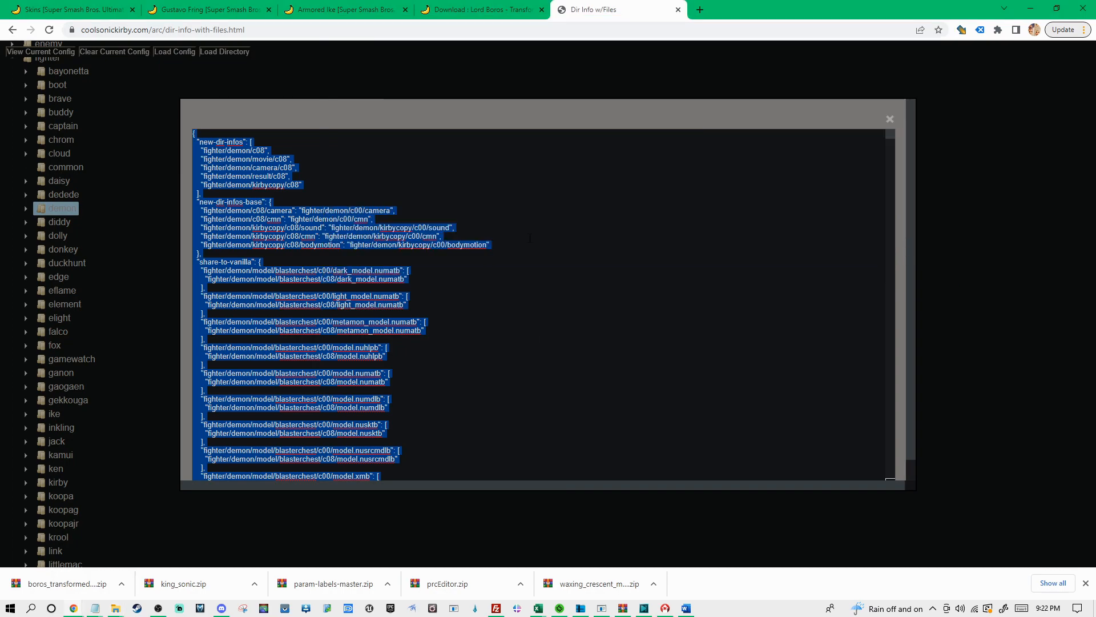
pyautogui.moveTo(95, 608)
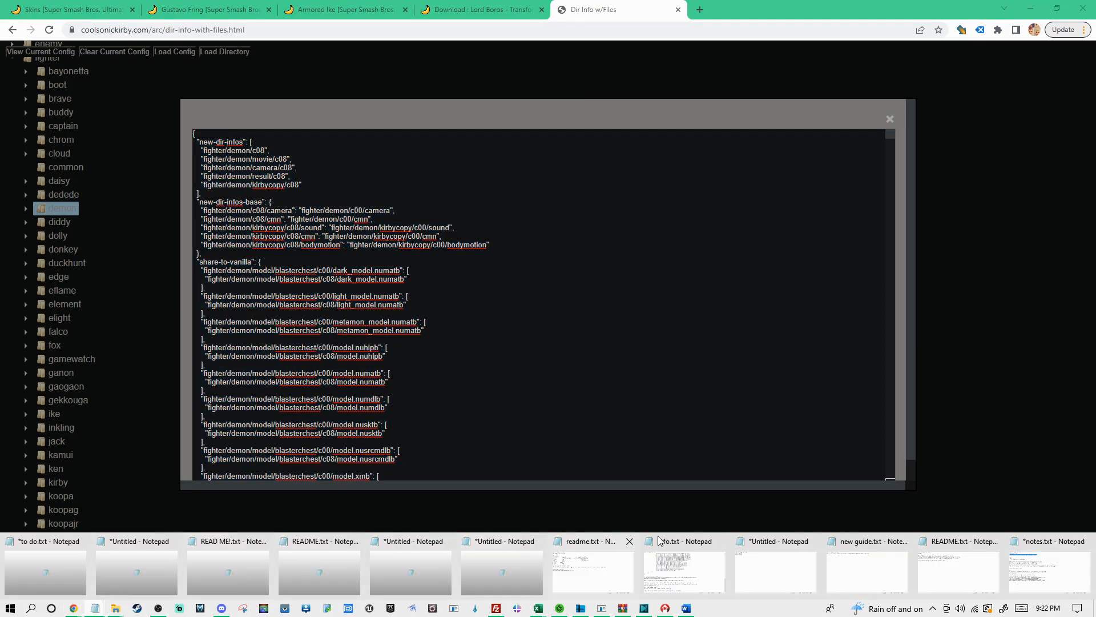
pyautogui.click(1073, 578)
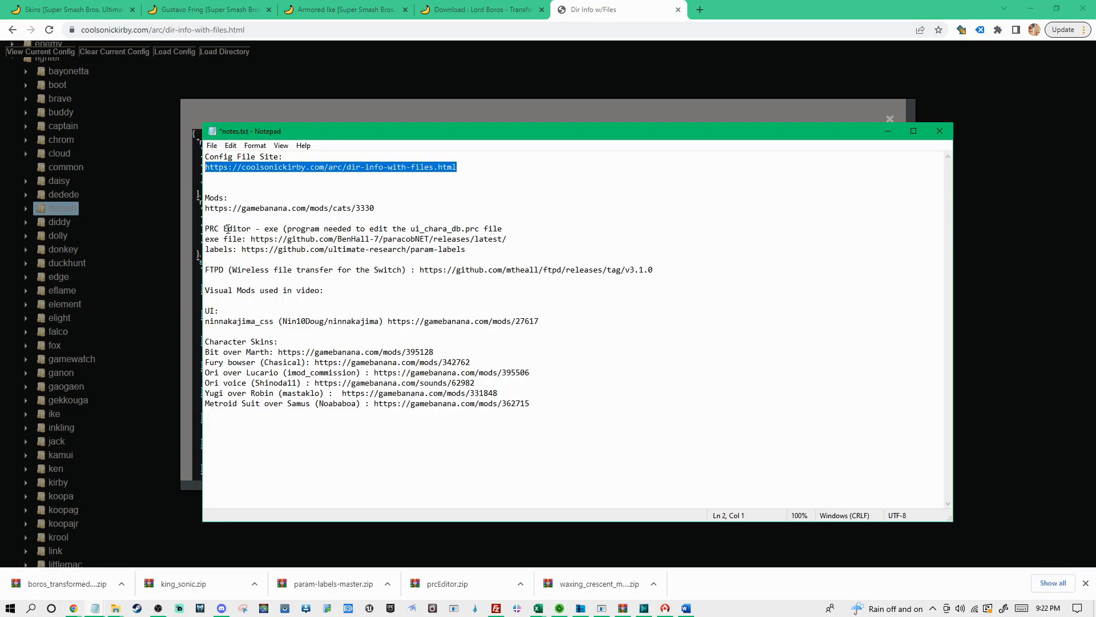
pyautogui.click(268, 229)
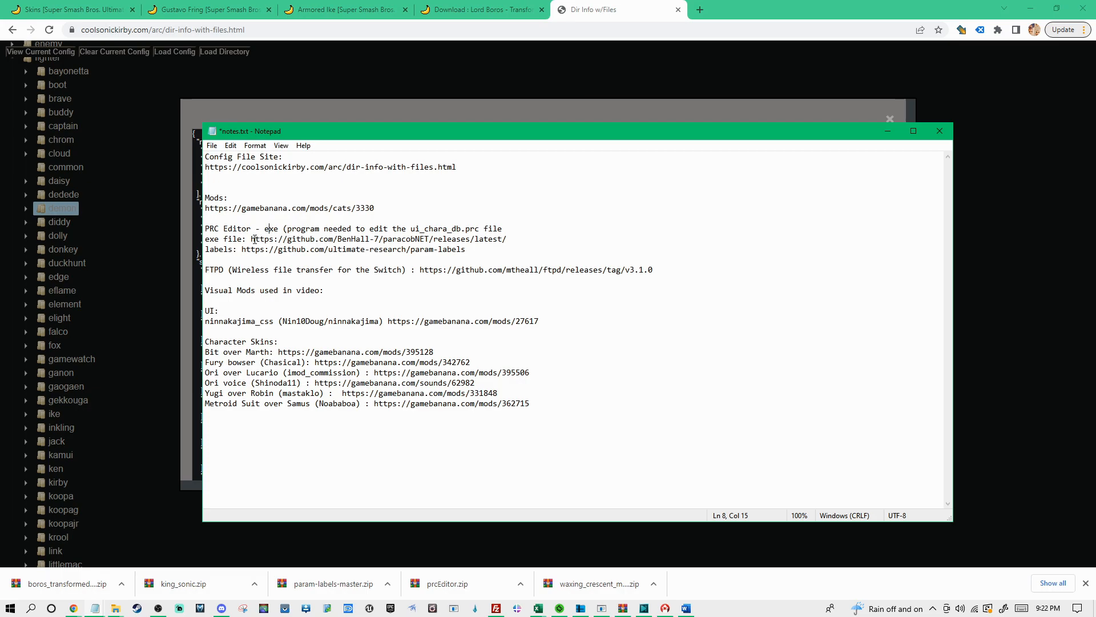
pyautogui.moveTo(252, 240); pyautogui.dragTo(526, 241)
pyautogui.hotkey('ctrl', 'c')
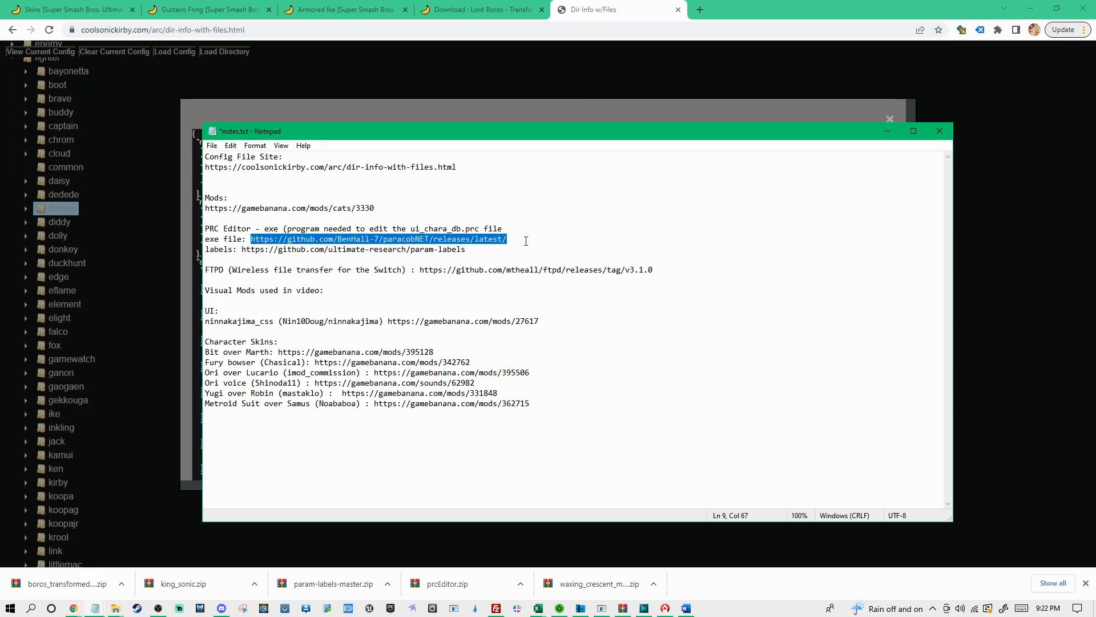
pyautogui.click(699, 10)
pyautogui.hotkey('ctrl', 'v')
pyautogui.press('Return')
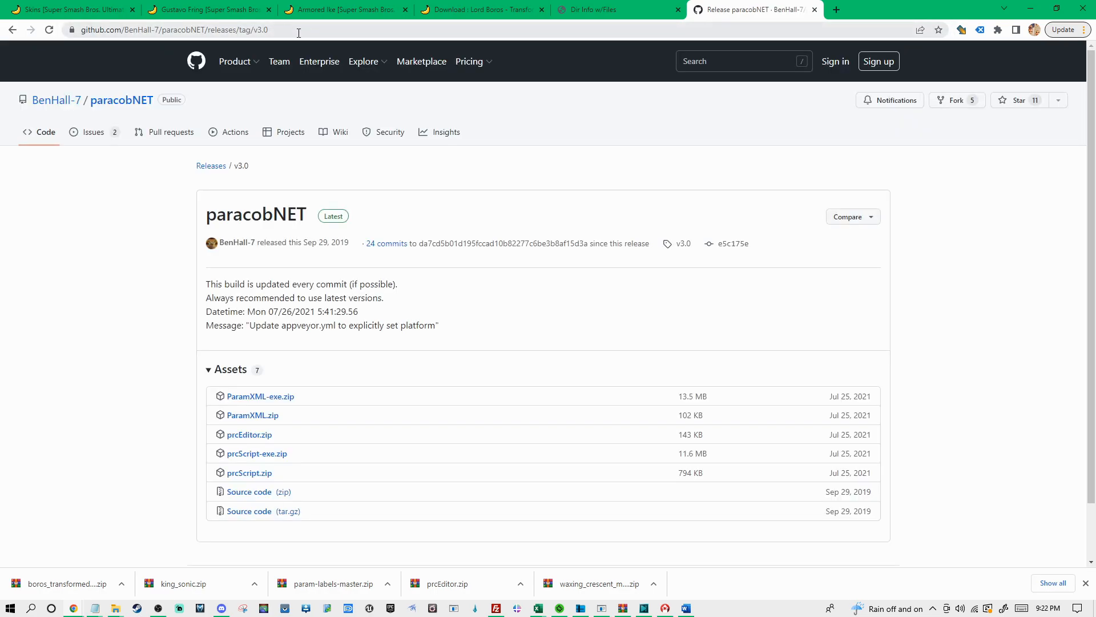
# Download prcEditor.zip from the paracobNET release assets into the Video Guide Example folder on New Volume (F:)
pyautogui.scroll(-1, 166, 291)
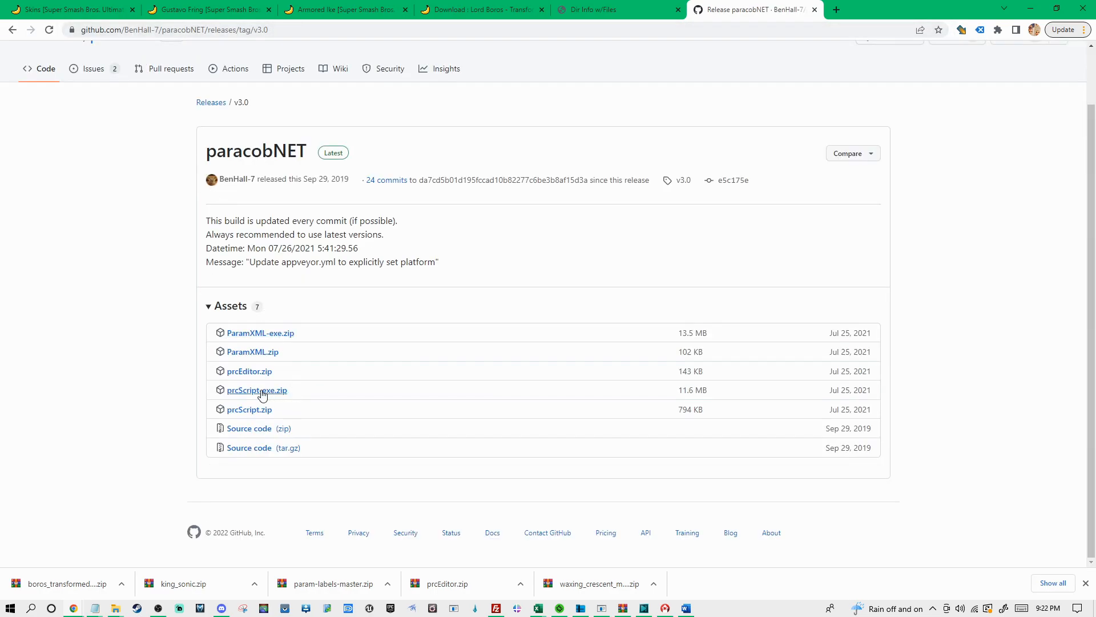
pyautogui.click(255, 378)
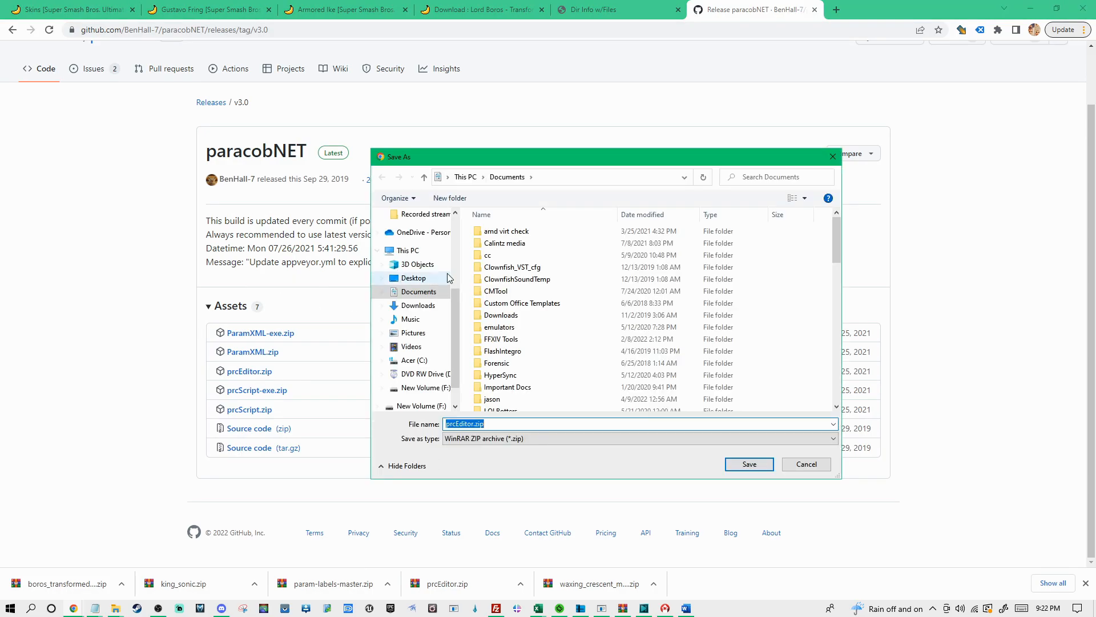
pyautogui.scroll(-1, 456, 329)
pyautogui.click(423, 375)
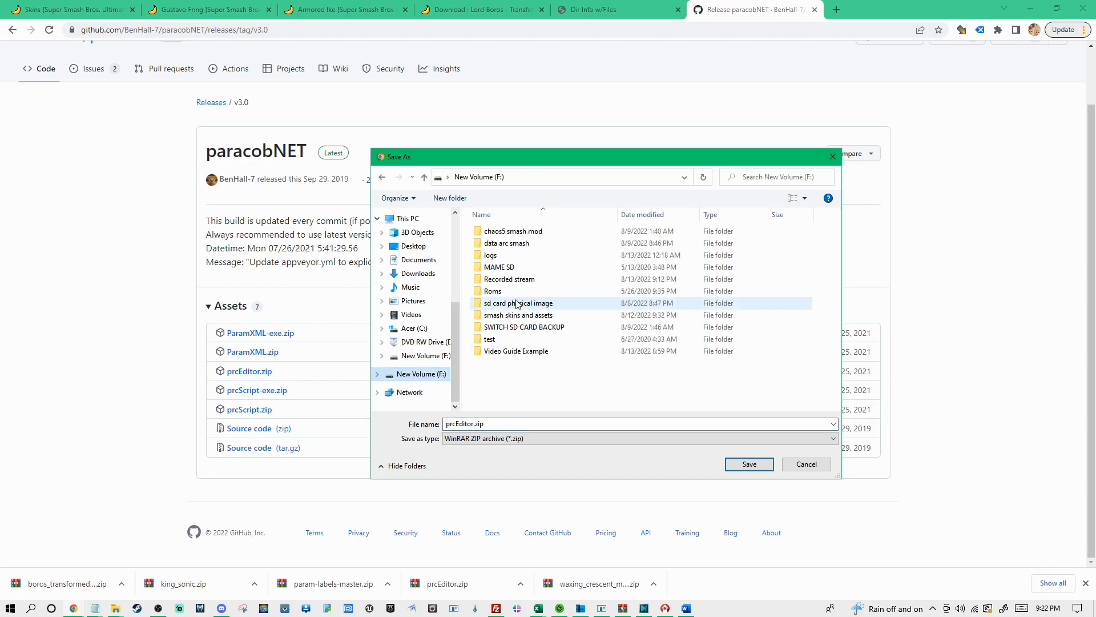
pyautogui.doubleClick(530, 351)
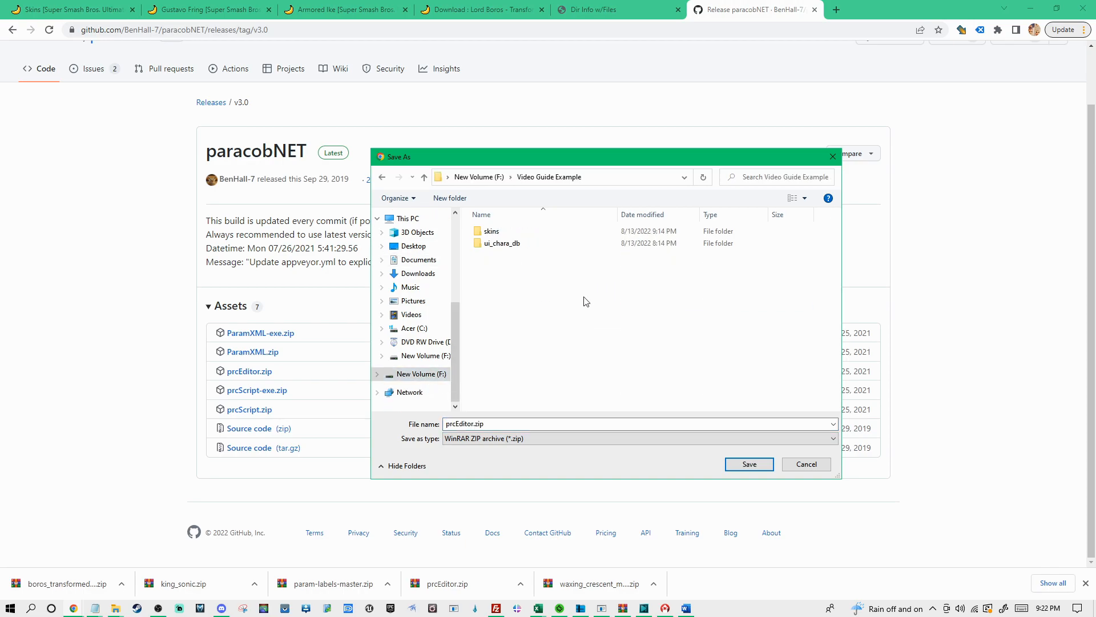
pyautogui.click(754, 463)
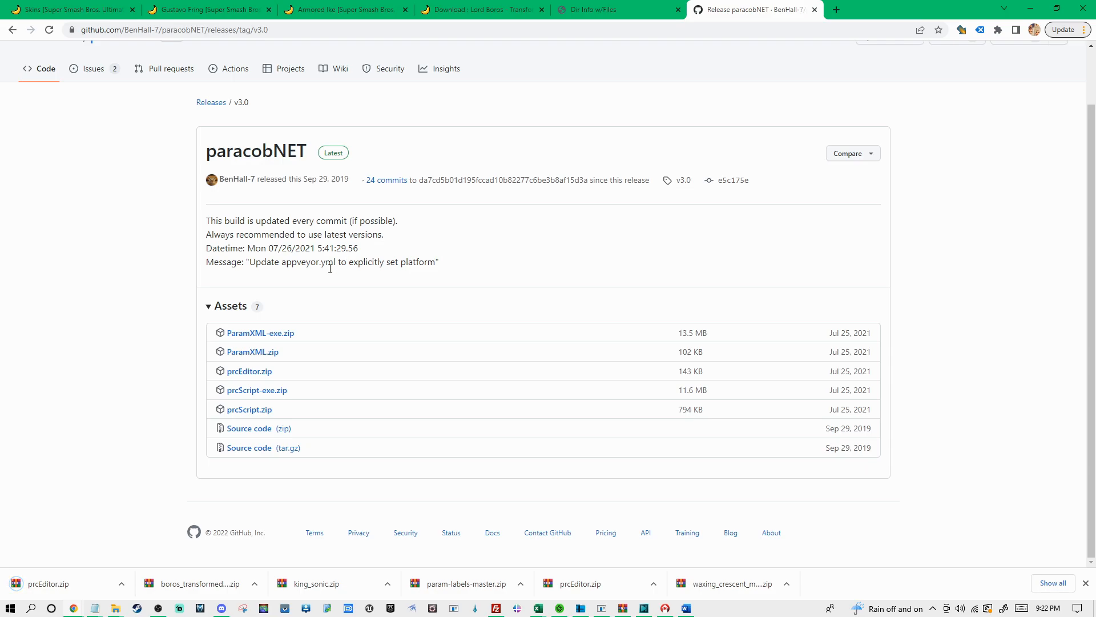
# Show the downloaded prcEditor.zip in its folder, extract it to a prcEditor subfolder and open that subfolder
pyautogui.click(137, 544)
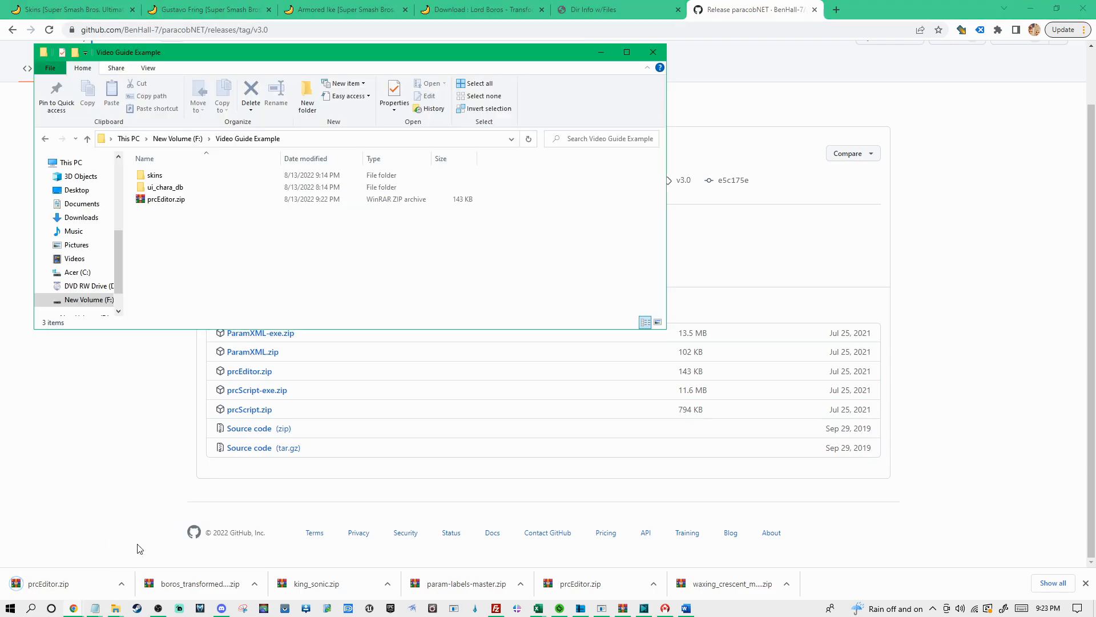
pyautogui.rightClick(171, 201)
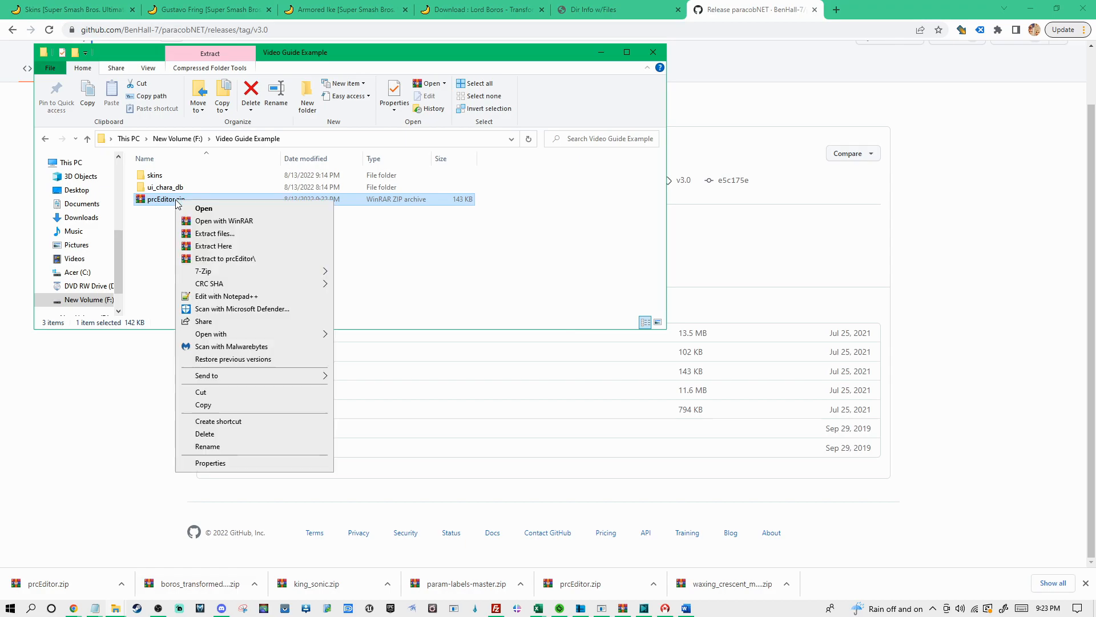
pyautogui.click(239, 260)
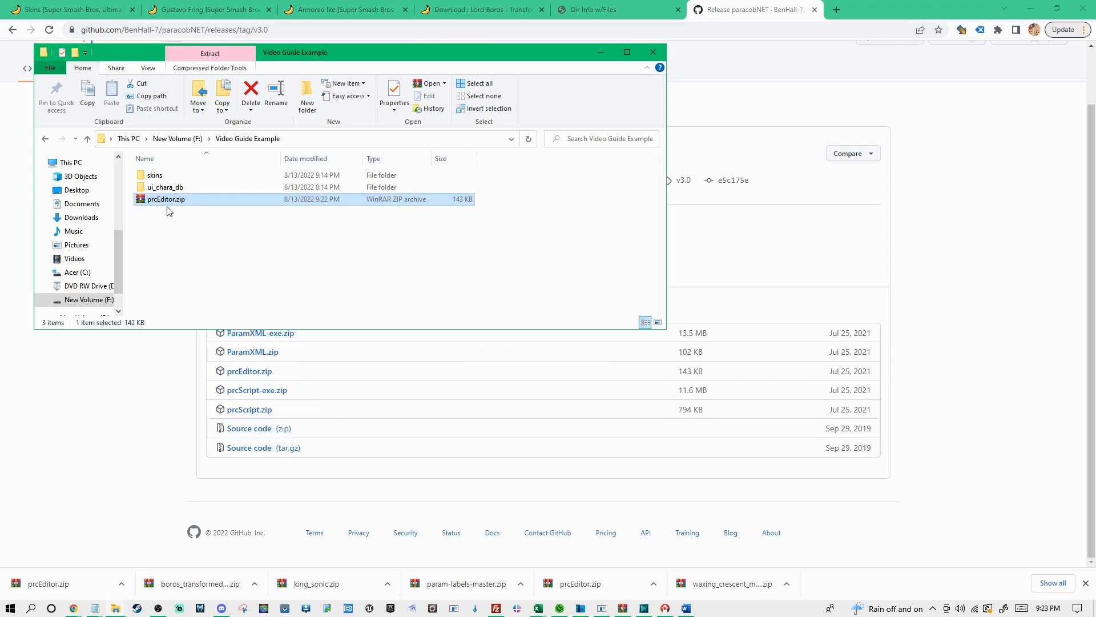
pyautogui.click(172, 177)
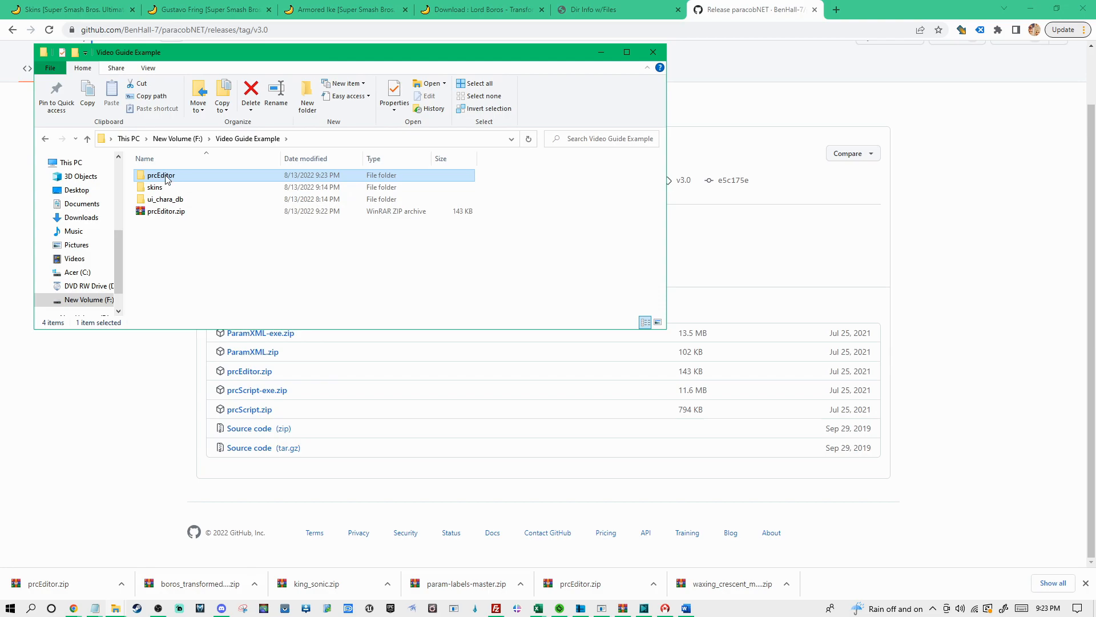
pyautogui.doubleClick(170, 179)
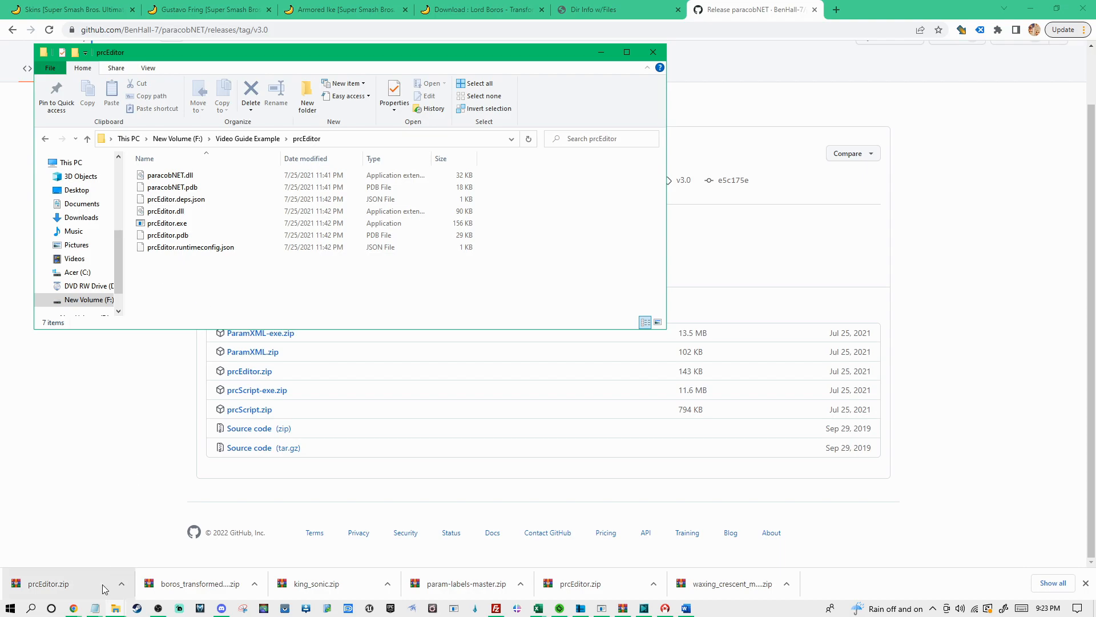
# Copy the labels link from notes.txt and load the ultimate-research/param-labels GitHub page in the current browser tab
pyautogui.click(94, 607)
pyautogui.click(1052, 567)
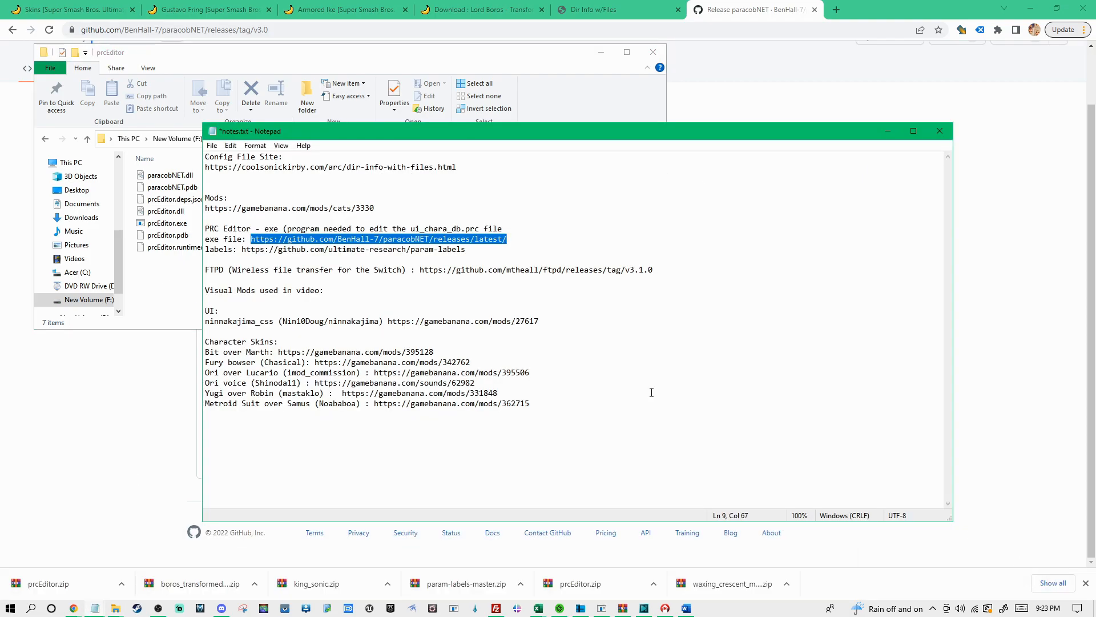
pyautogui.moveTo(241, 250); pyautogui.dragTo(476, 254)
pyautogui.hotkey('ctrl', 'c')
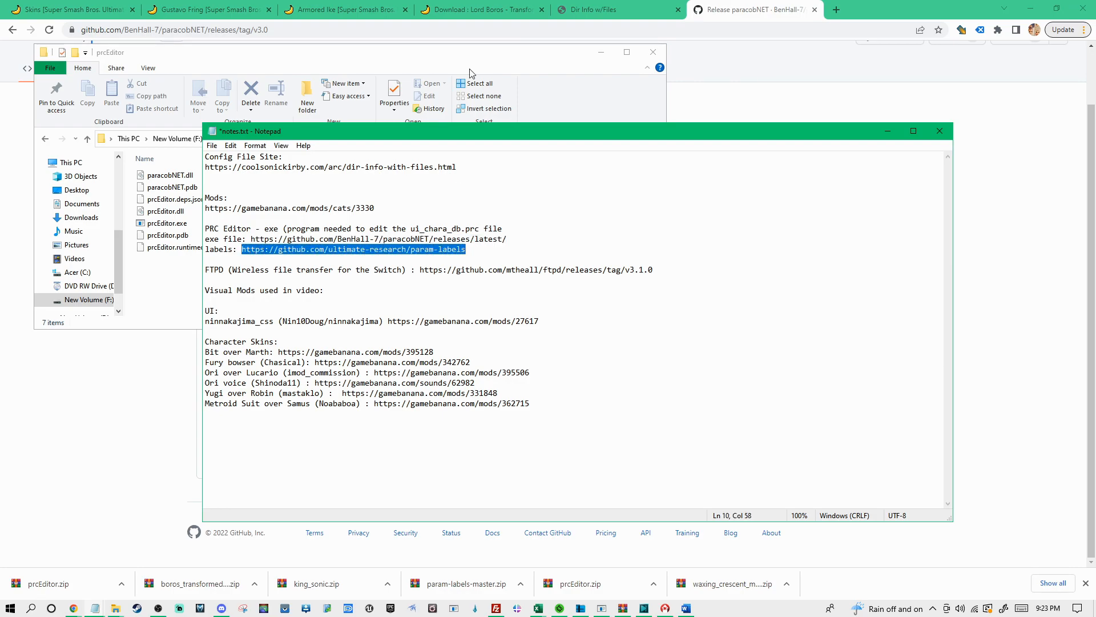
pyautogui.click(723, 29)
pyautogui.hotkey('ctrl', 'v')
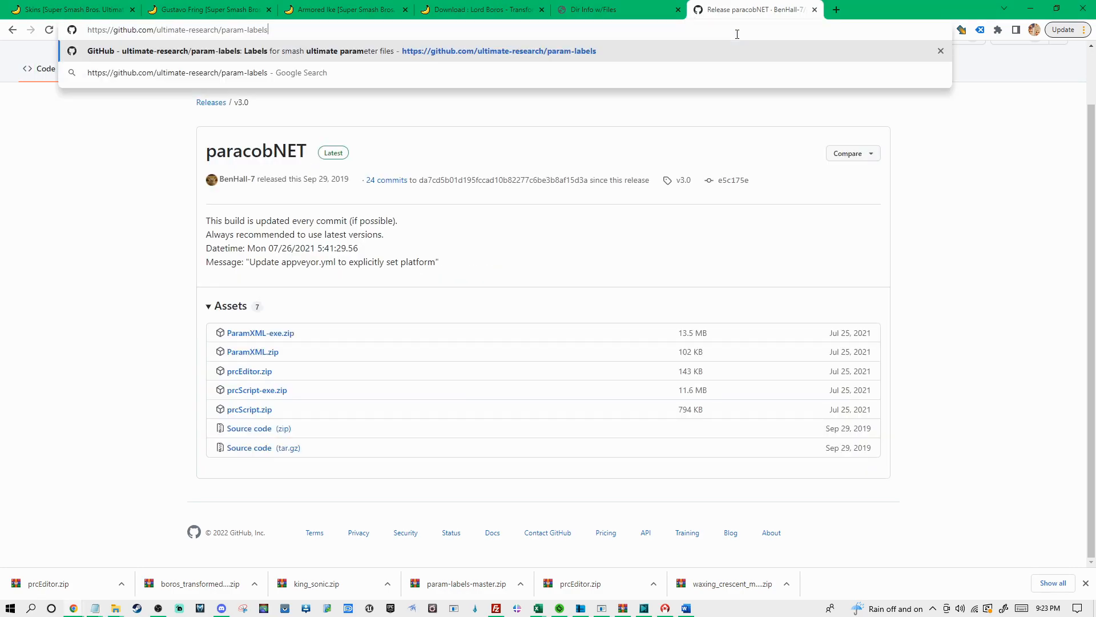
pyautogui.press('Return')
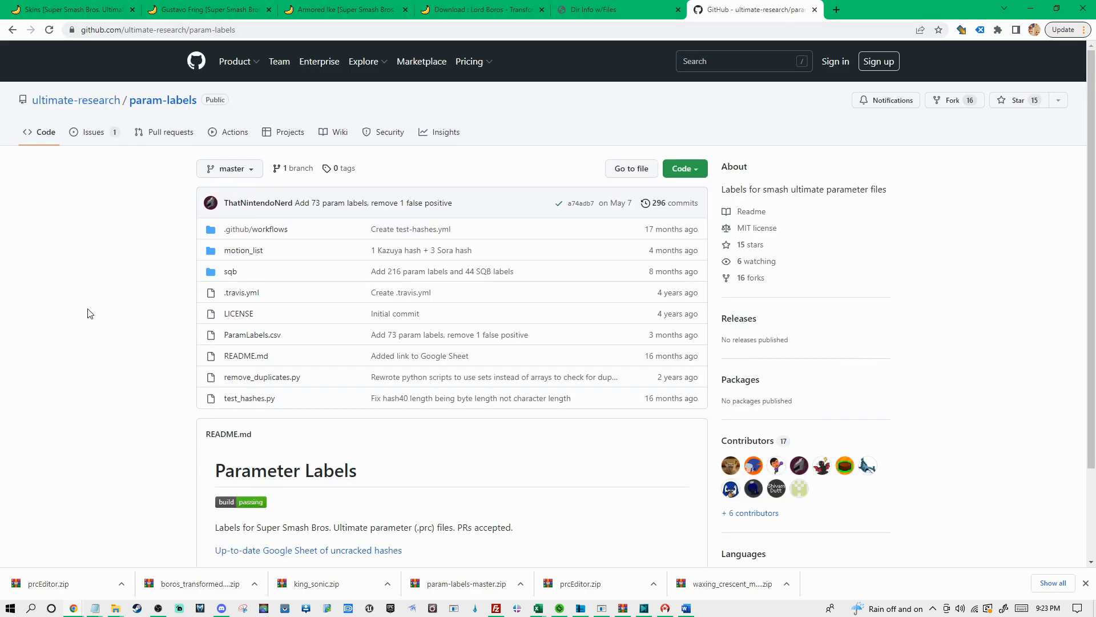
# Download the param-labels repository as param-labels-master.zip into the Video Guide Example folder on New Volume (F:)
pyautogui.scroll(-1, 158, 237)
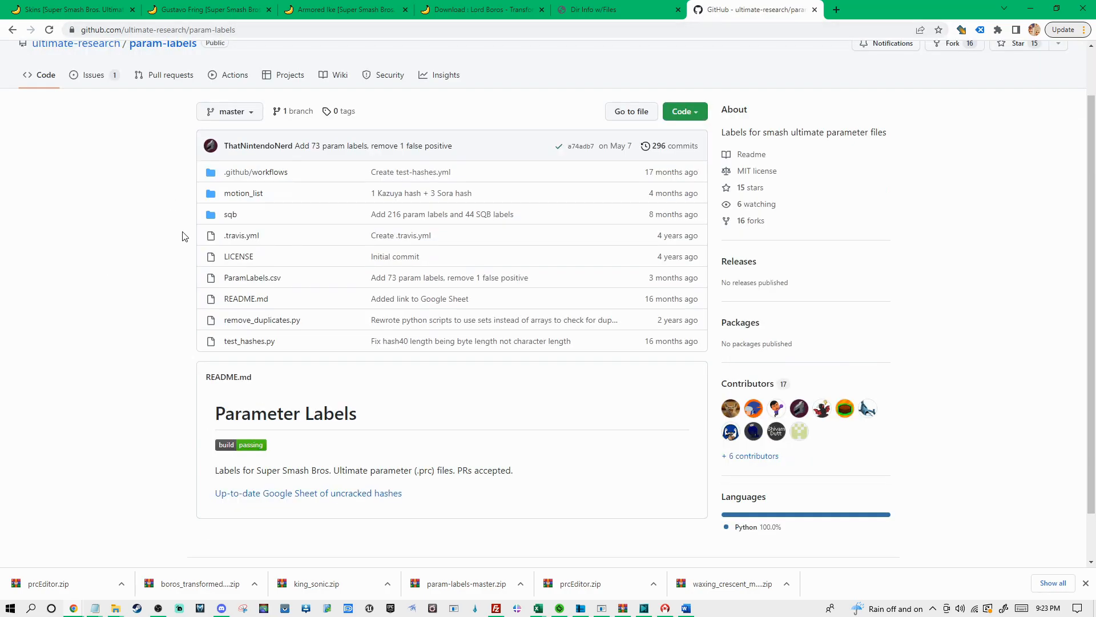
pyautogui.click(696, 115)
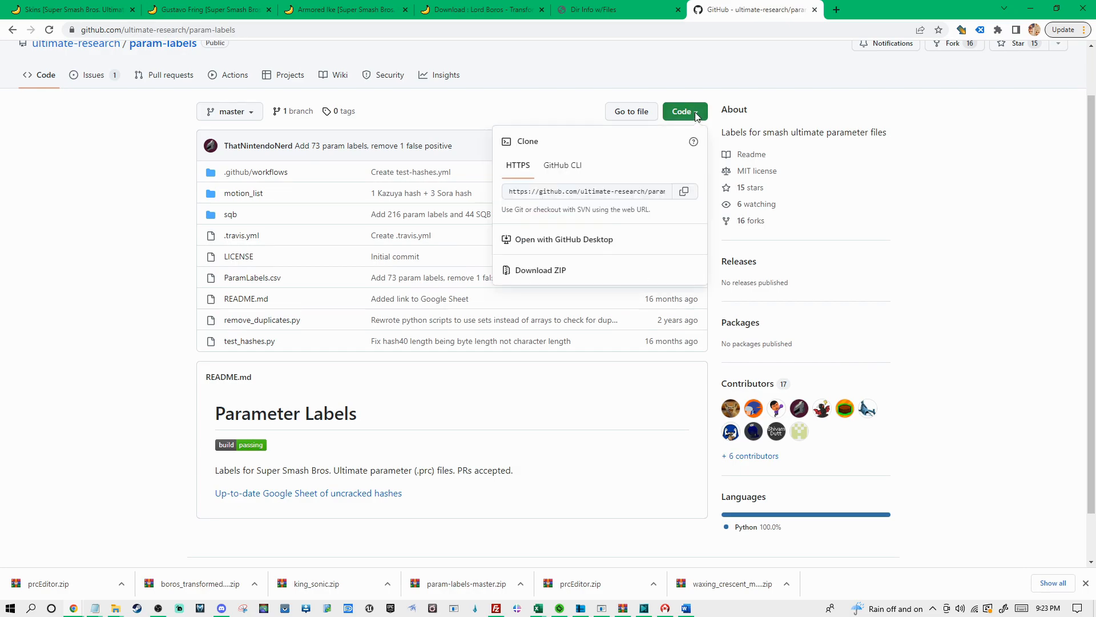
pyautogui.click(556, 279)
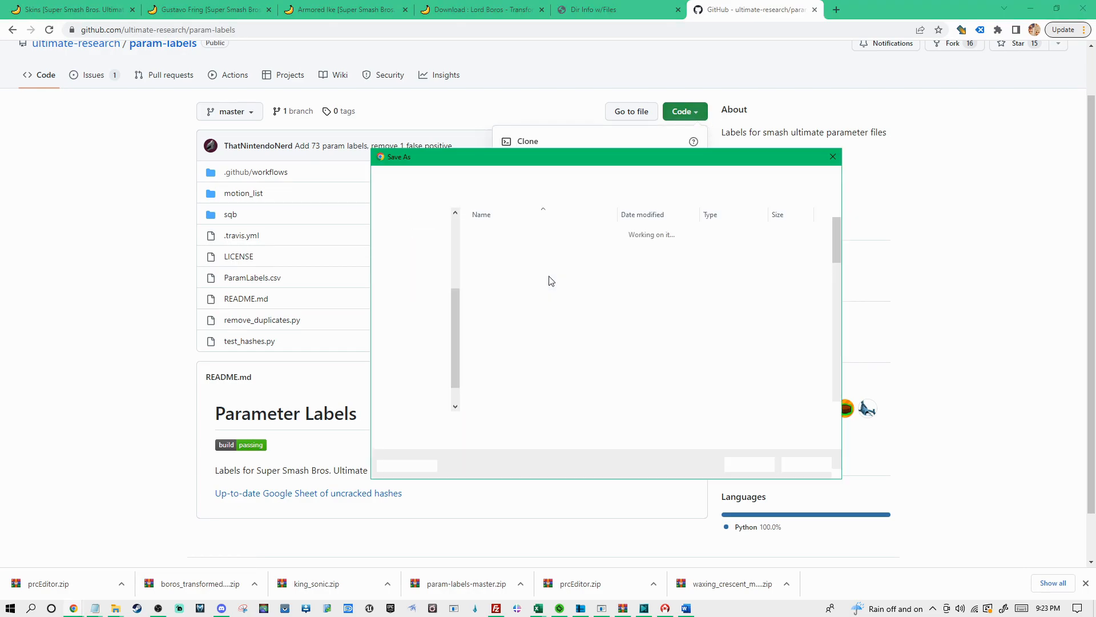
pyautogui.click(425, 374)
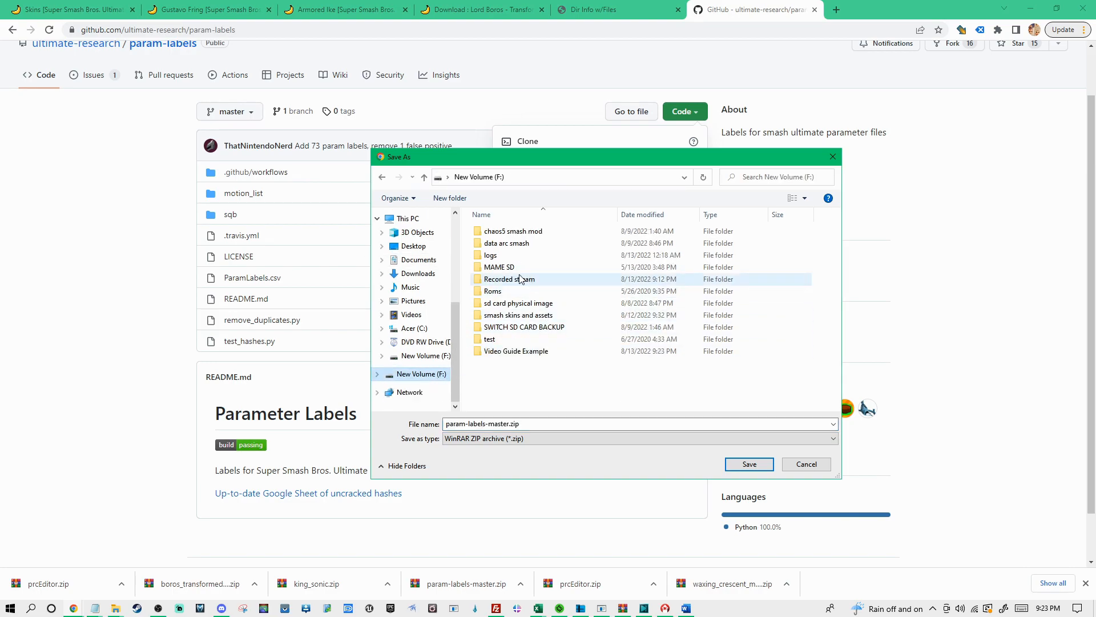
pyautogui.doubleClick(502, 350)
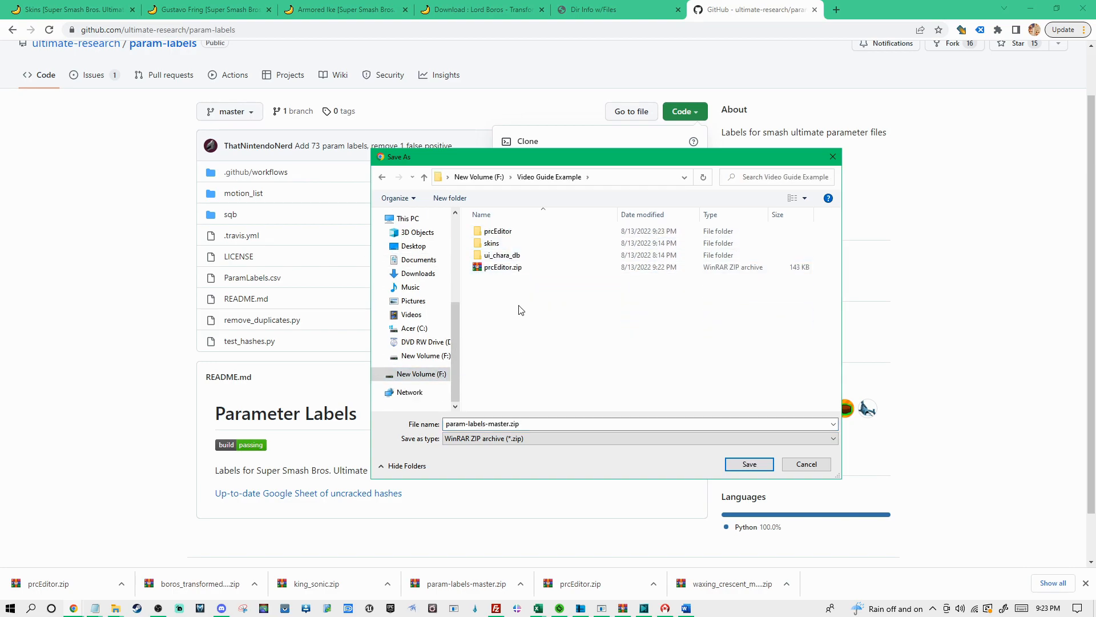
pyautogui.click(749, 463)
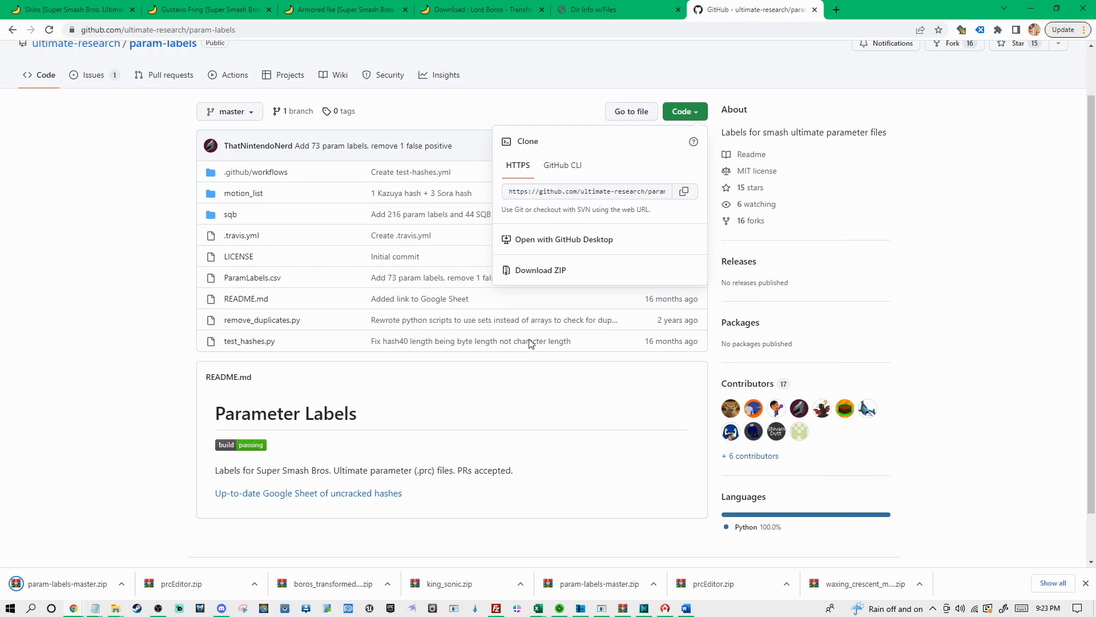
# Show param-labels-master.zip in its folder, open it in WinRAR and enter the archive's param-labels-master folder
pyautogui.click(122, 584)
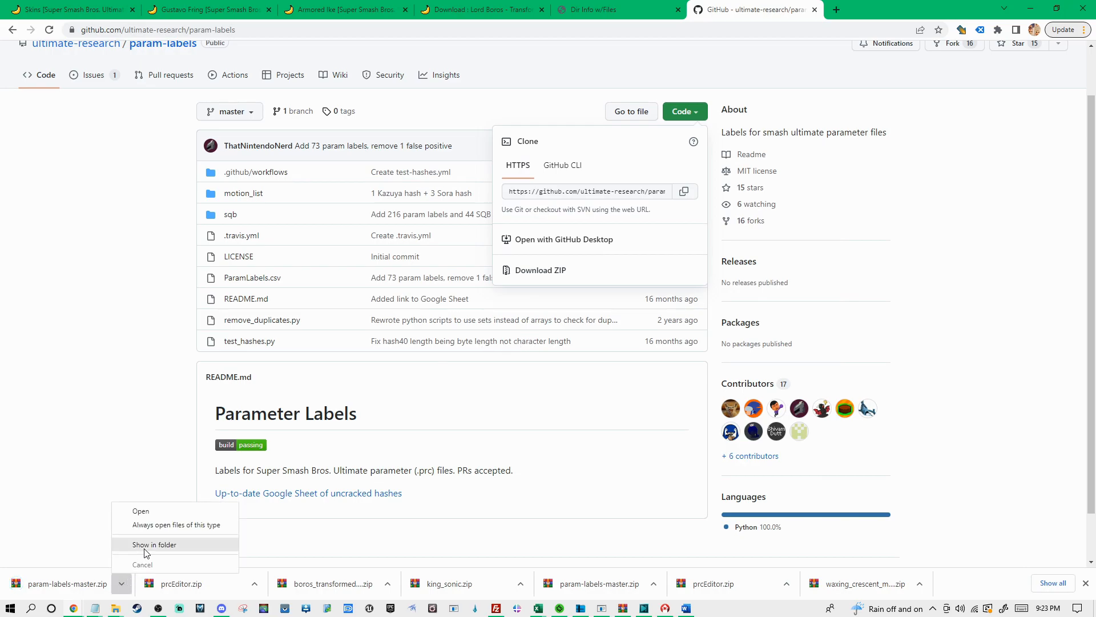
pyautogui.click(142, 550)
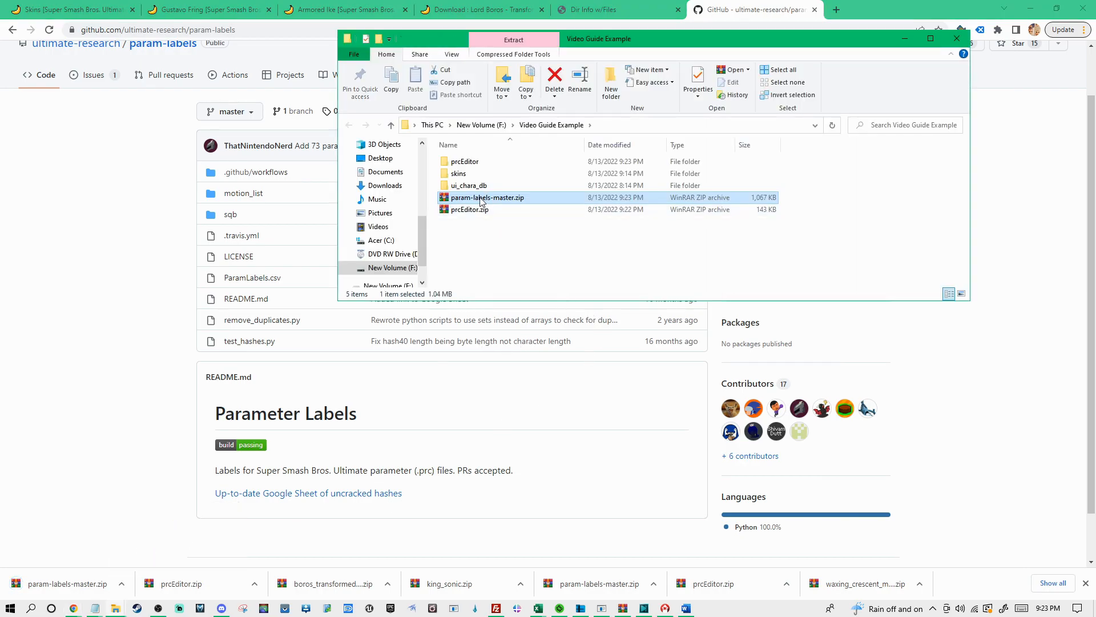
pyautogui.doubleClick(485, 199)
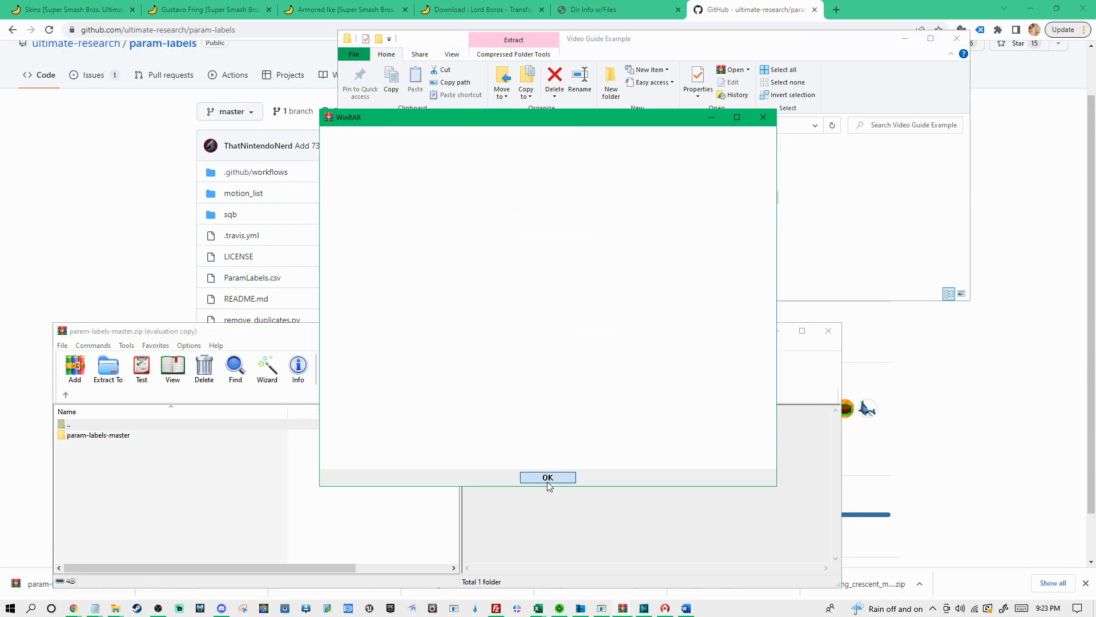
pyautogui.click(548, 477)
pyautogui.doubleClick(108, 436)
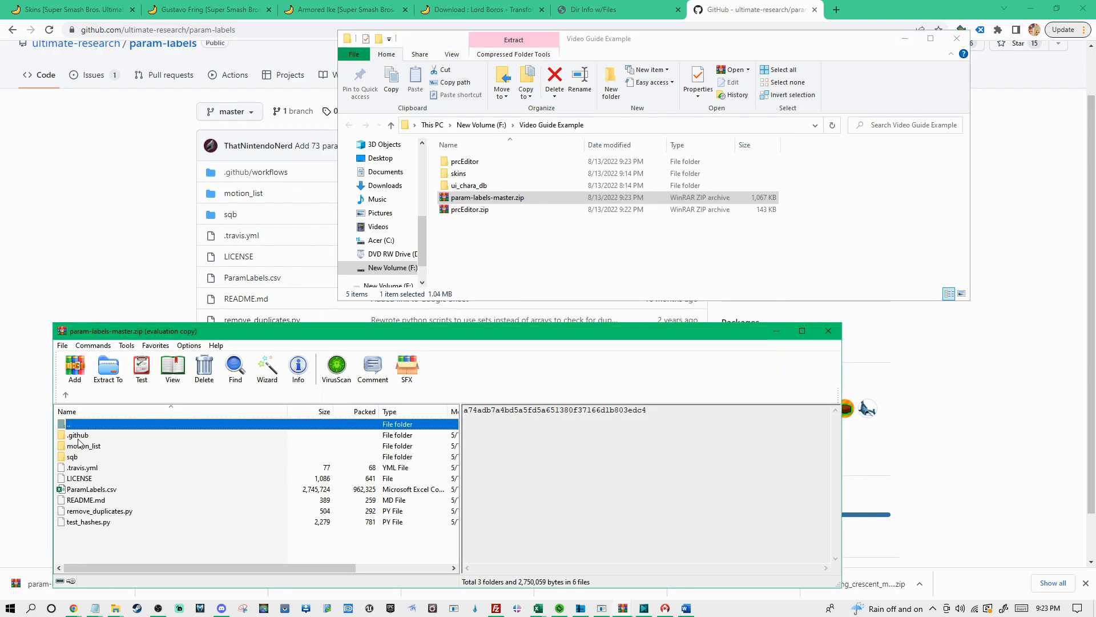
# Extract ParamLabels.csv from the archive into the prcEditor folder, check it there and close WinRAR
pyautogui.click(84, 491)
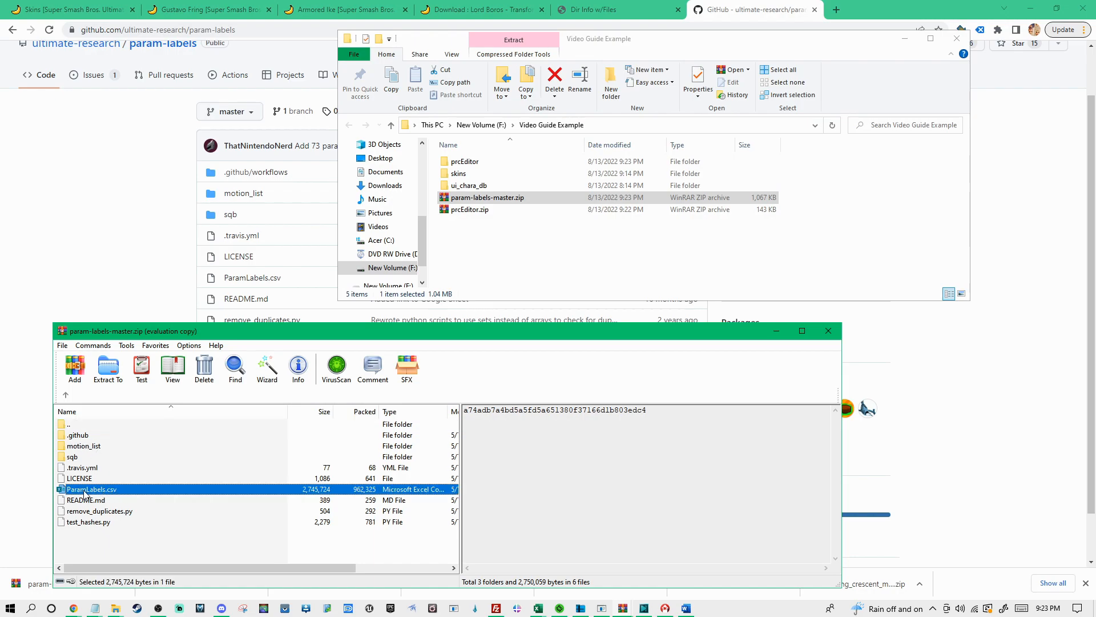
pyautogui.moveTo(77, 495); pyautogui.dragTo(455, 168)
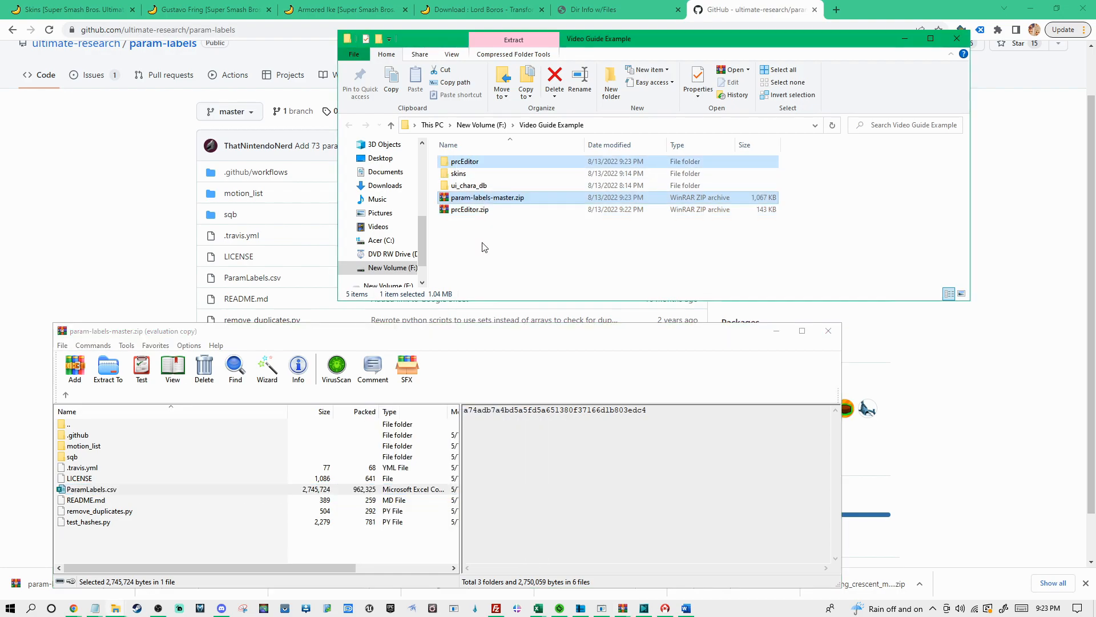
pyautogui.doubleClick(470, 163)
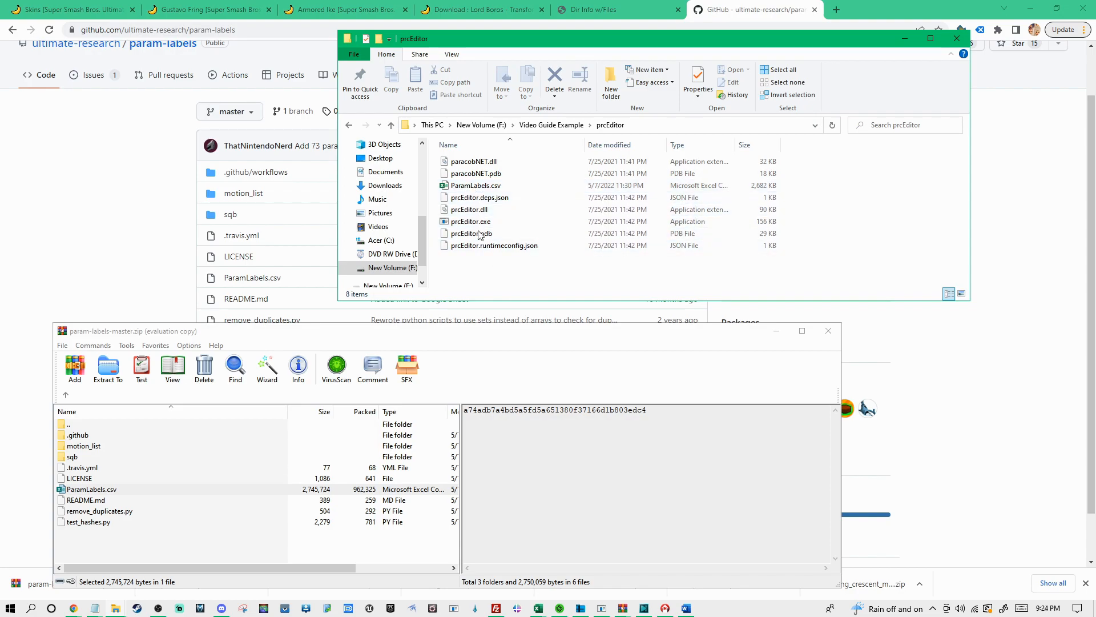
pyautogui.click(834, 334)
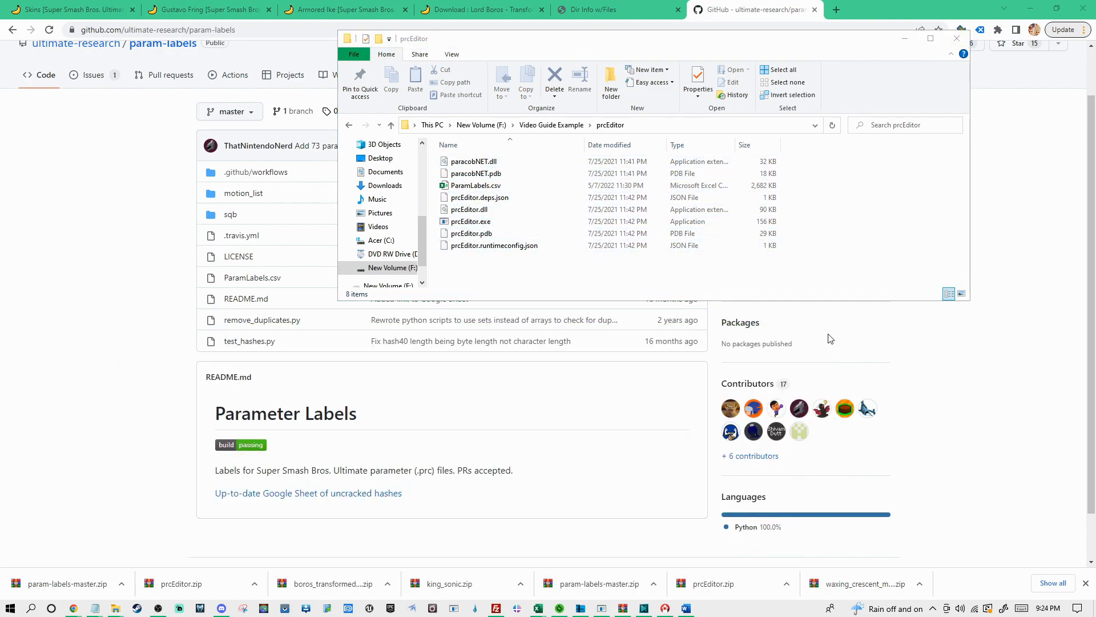
# Launch prcEditor.exe from the prcEditor folder, move its window clear of the file list and start opening a param file
pyautogui.click(472, 224)
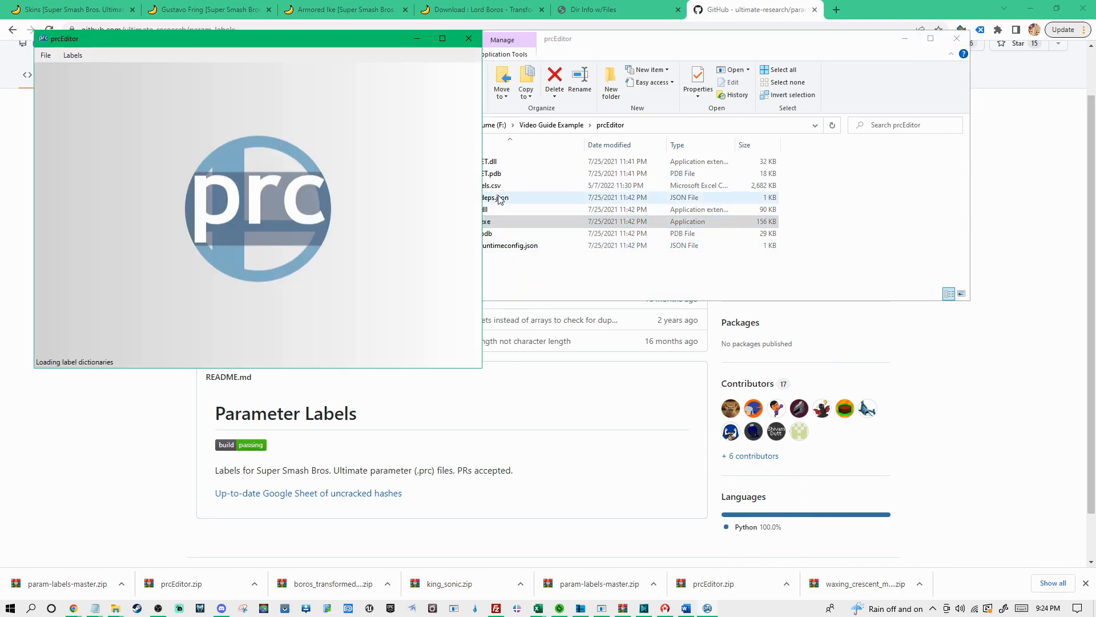
pyautogui.moveTo(299, 39); pyautogui.dragTo(736, 109)
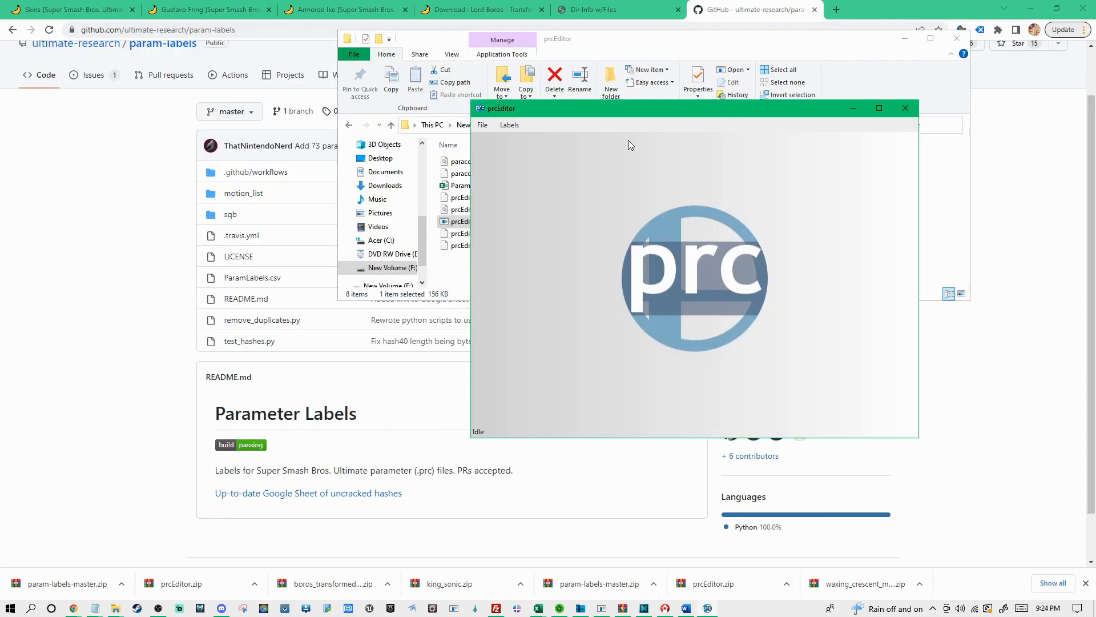
pyautogui.click(486, 125)
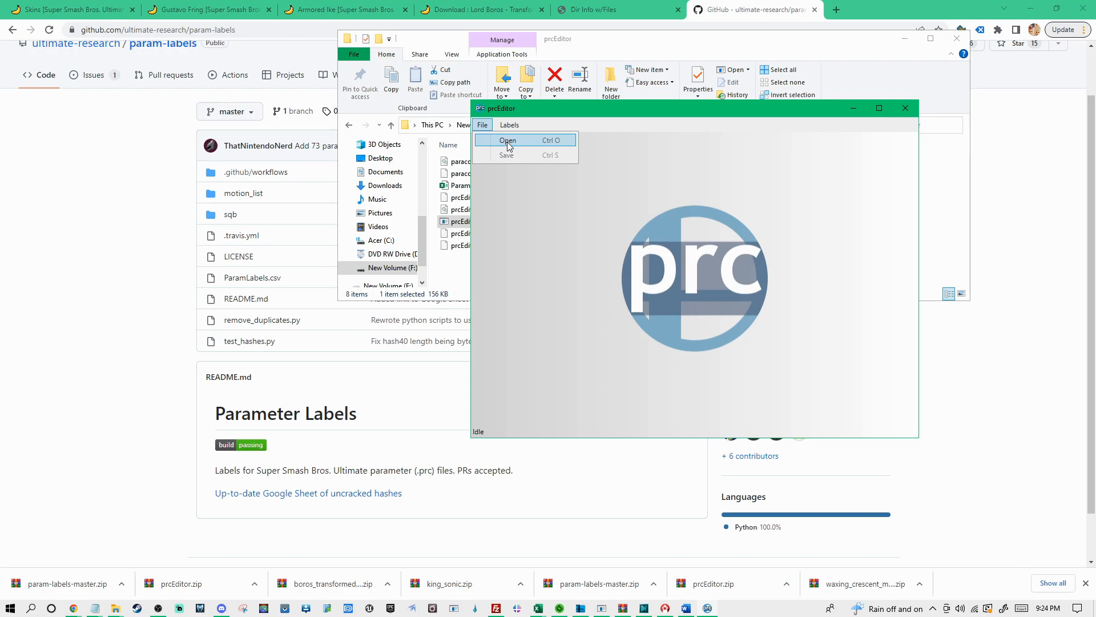
pyautogui.click(508, 141)
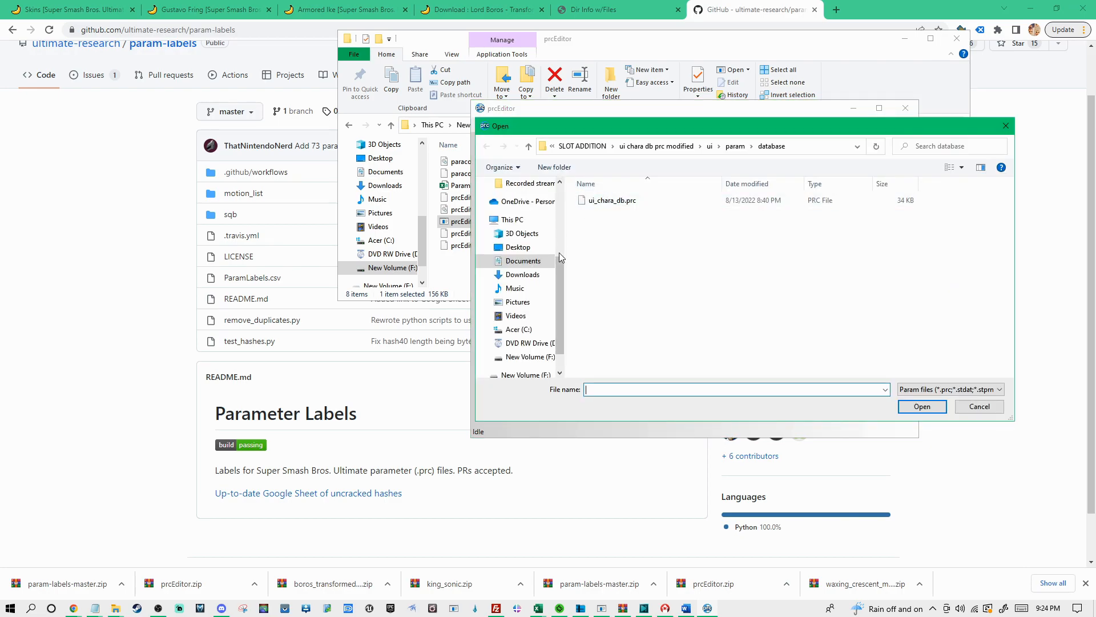
# Open ui_chara_db.prc from Video Guide Example on New Volume (F:), inside ui_chara_db > ui > param > database
pyautogui.click(616, 204)
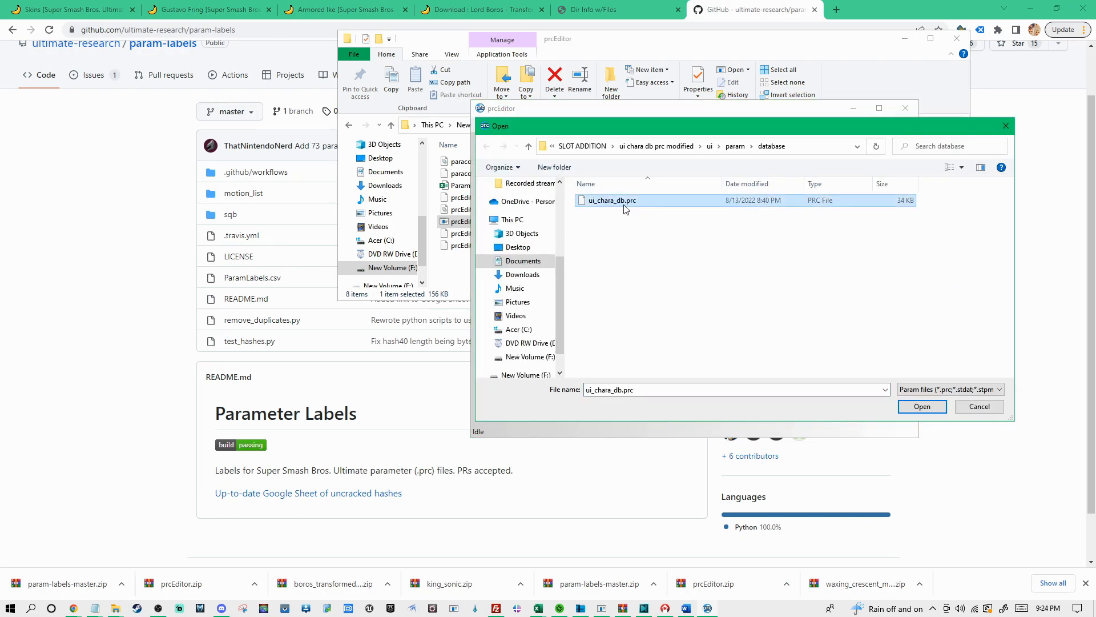
pyautogui.scroll(-2, 560, 300)
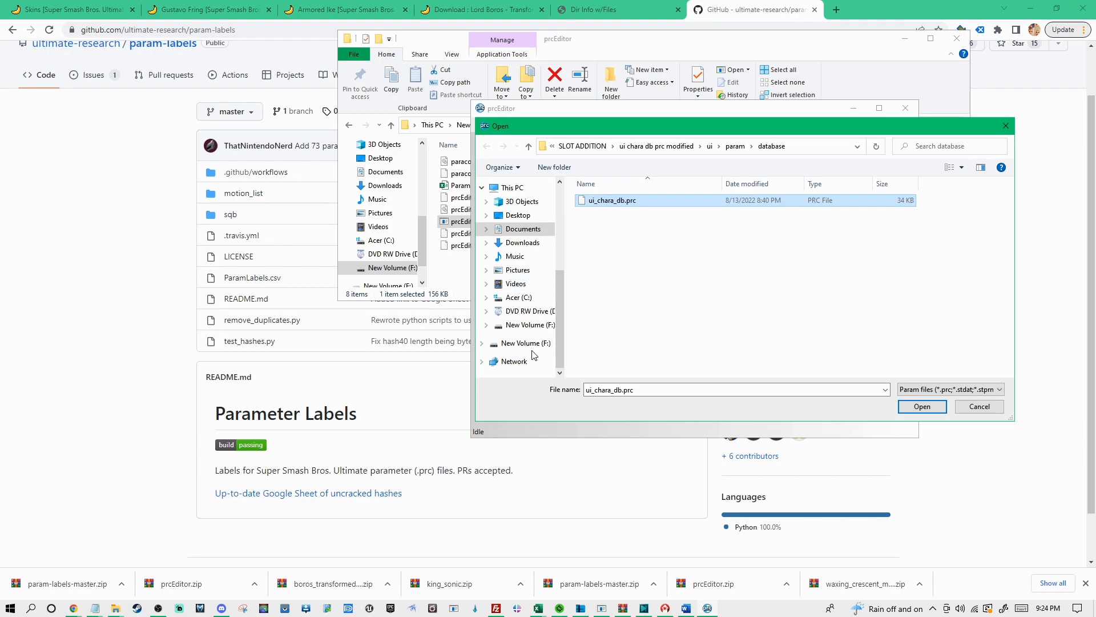
pyautogui.click(546, 345)
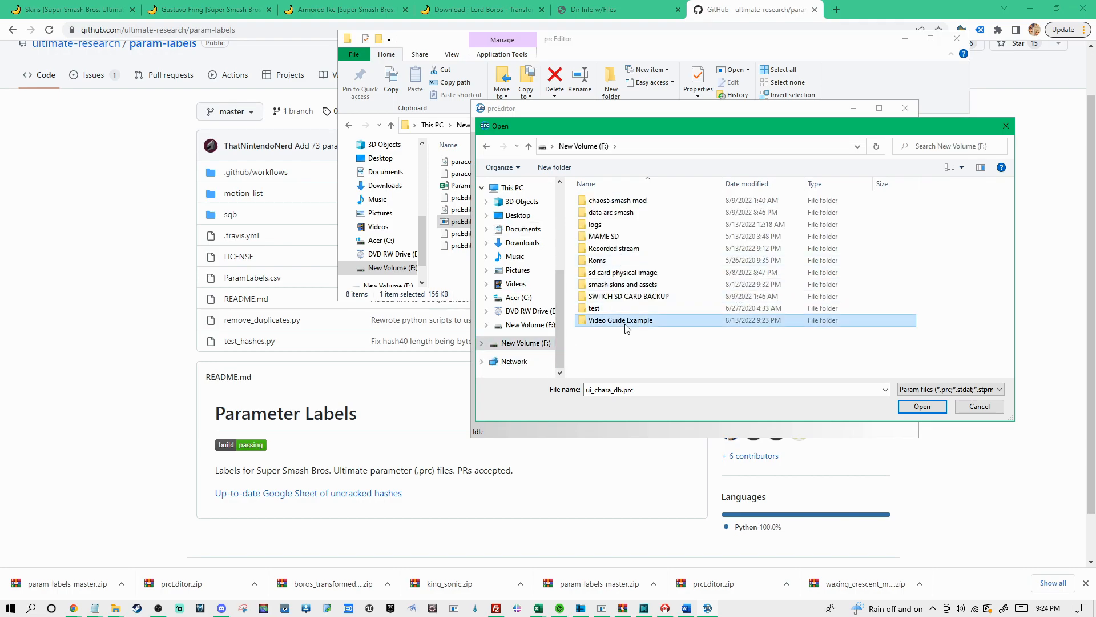
pyautogui.doubleClick(628, 321)
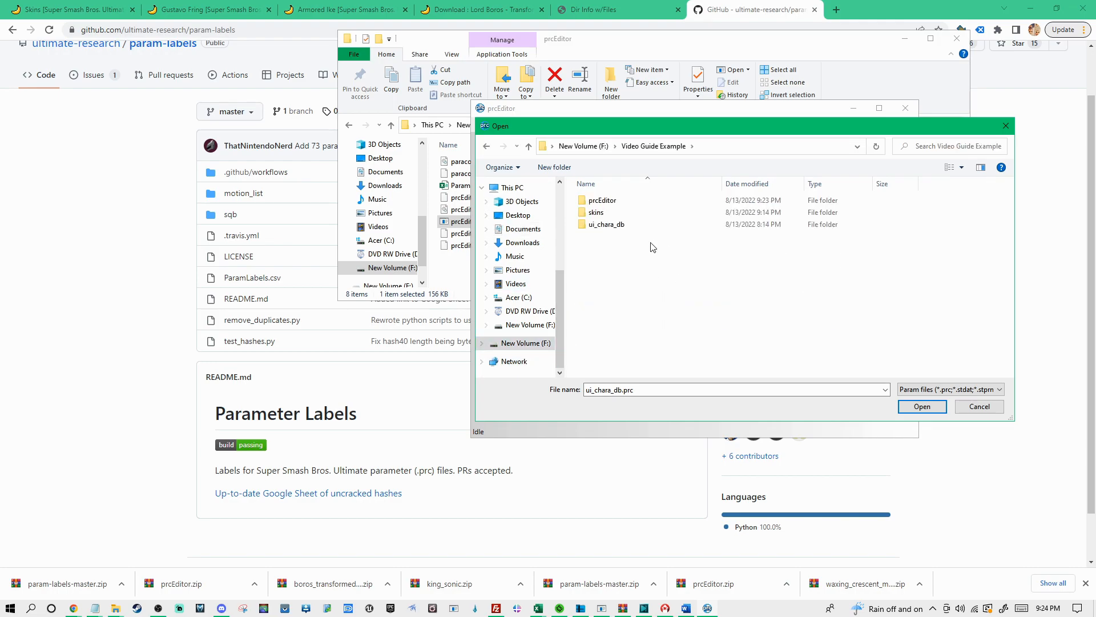
pyautogui.click(616, 230)
pyautogui.doubleClick(615, 228)
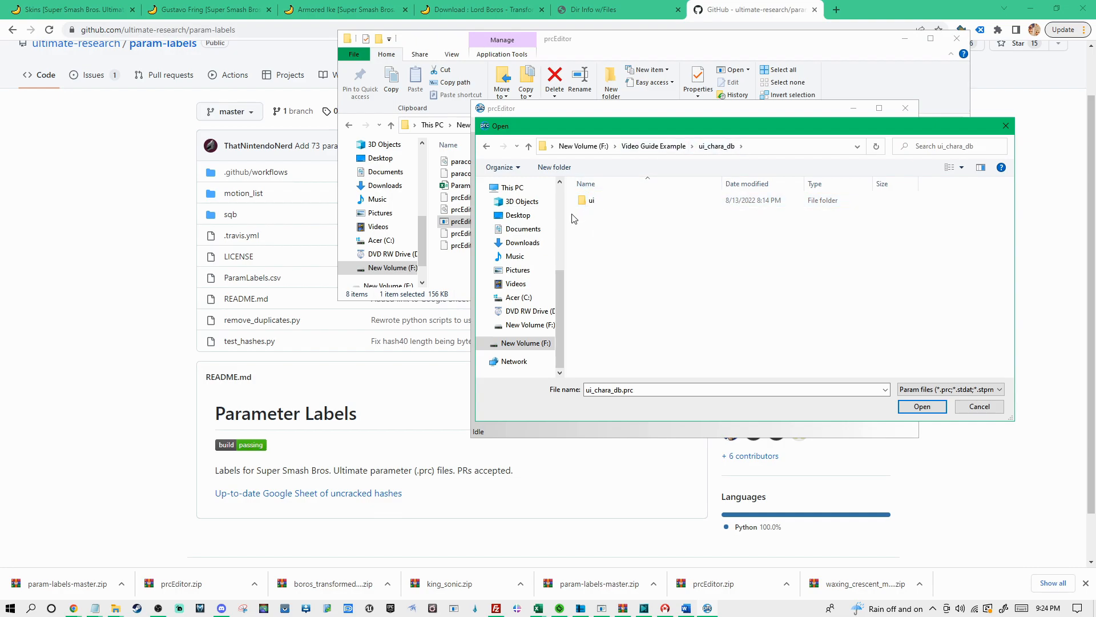
pyautogui.doubleClick(593, 201)
pyautogui.doubleClick(608, 204)
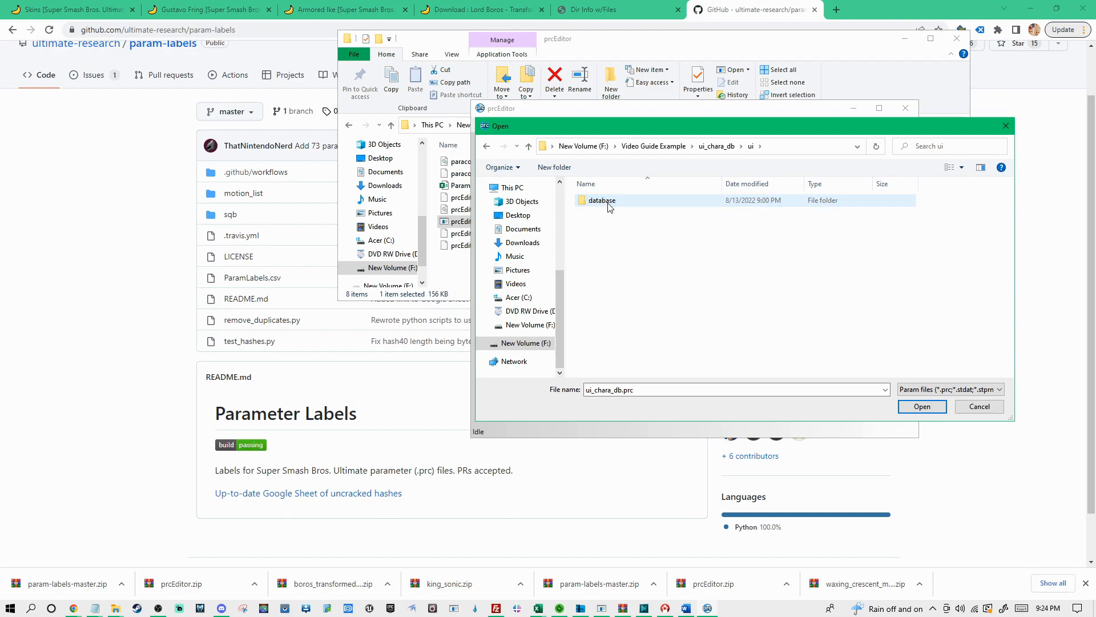
pyautogui.doubleClick(612, 200)
pyautogui.click(603, 203)
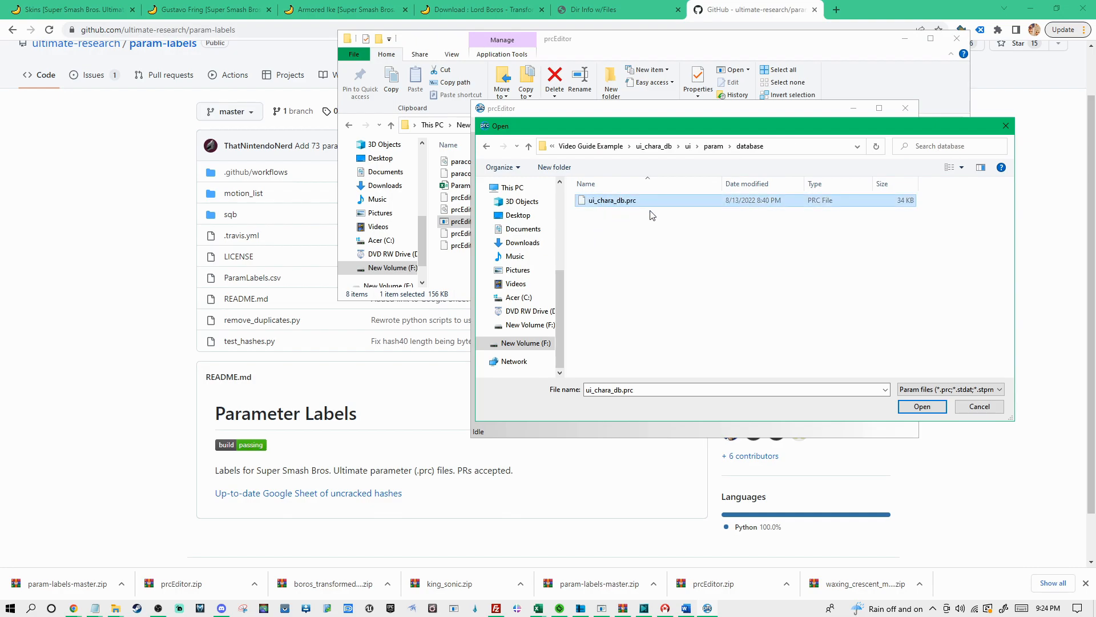
pyautogui.click(920, 405)
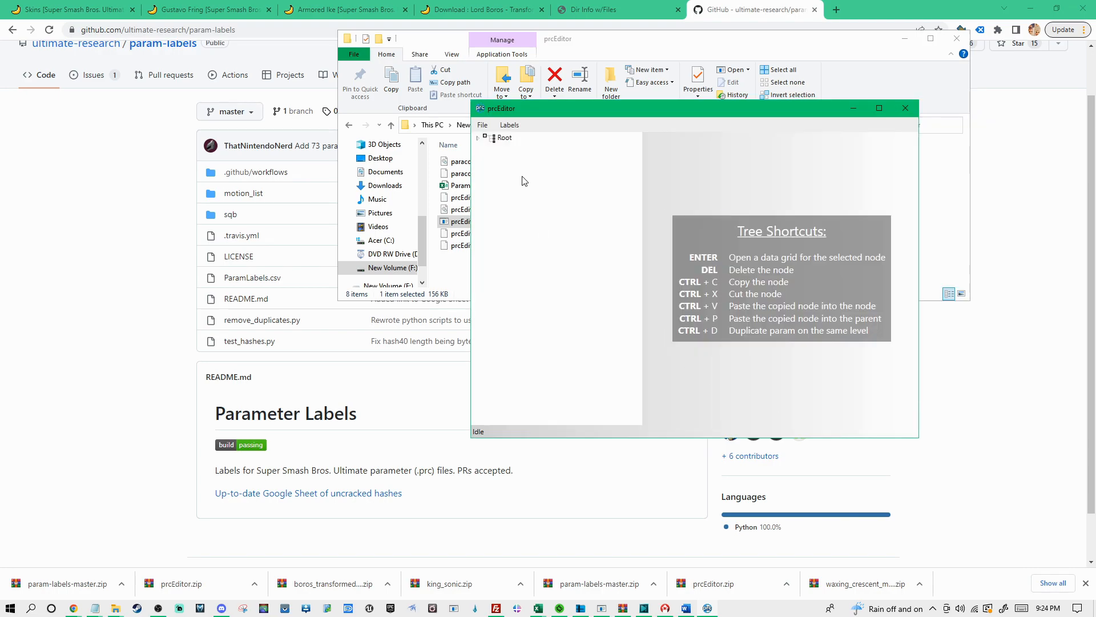
# Expand Root and db_root and examine the data grids of entries 0 to 8 to see which fighter each describes
pyautogui.click(478, 138)
pyautogui.click(489, 149)
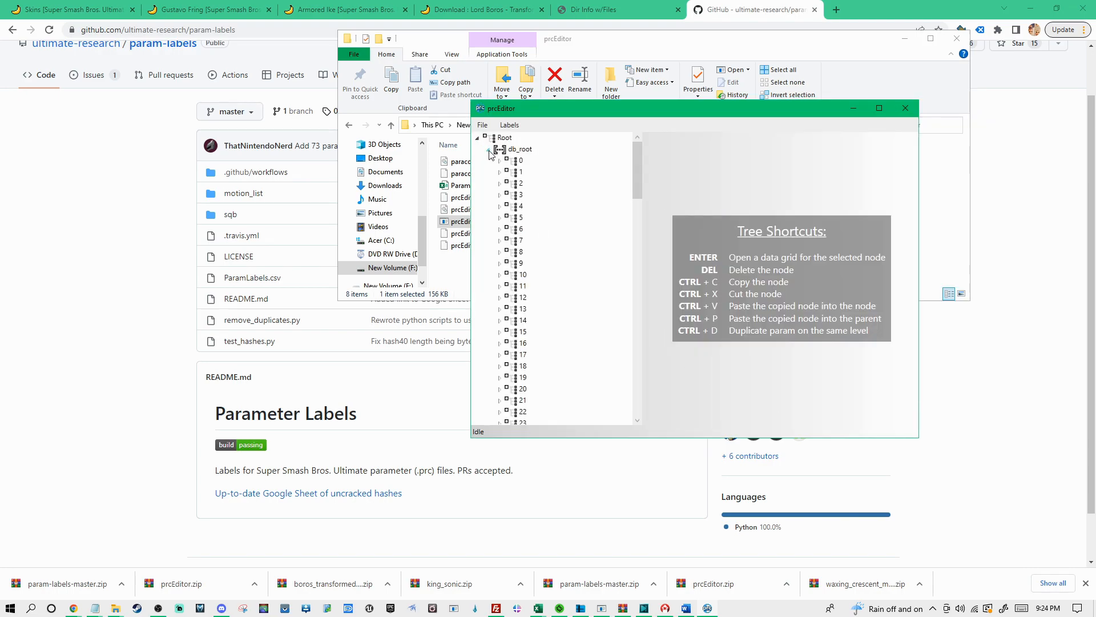
pyautogui.click(516, 161)
pyautogui.press('Return')
pyautogui.press('Down')
pyautogui.press('Down')
pyautogui.press('Down')
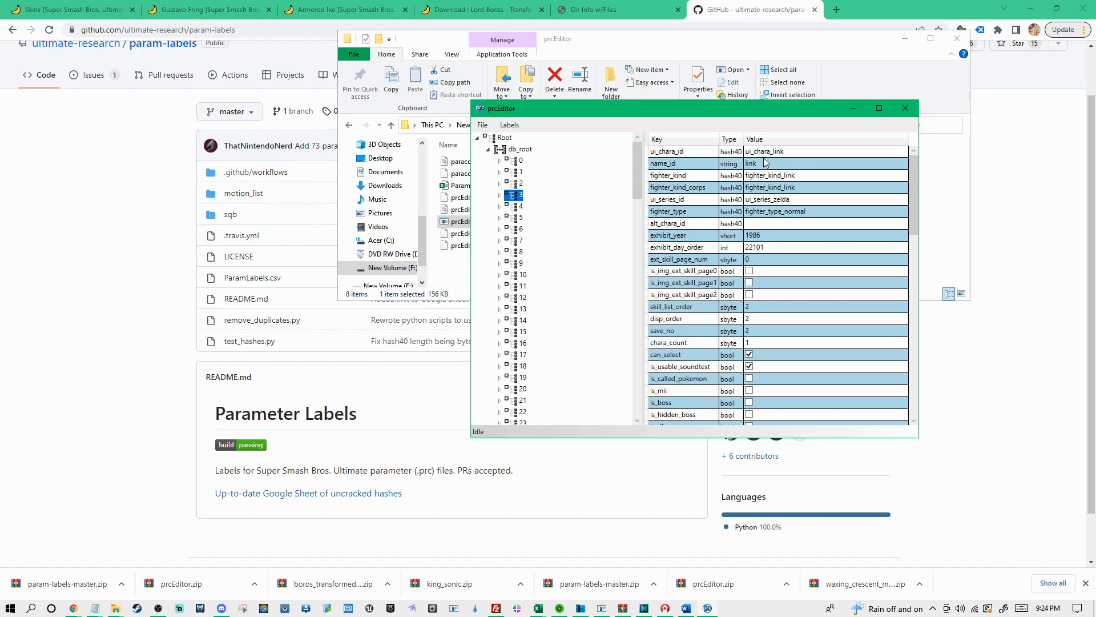
pyautogui.press('Down')
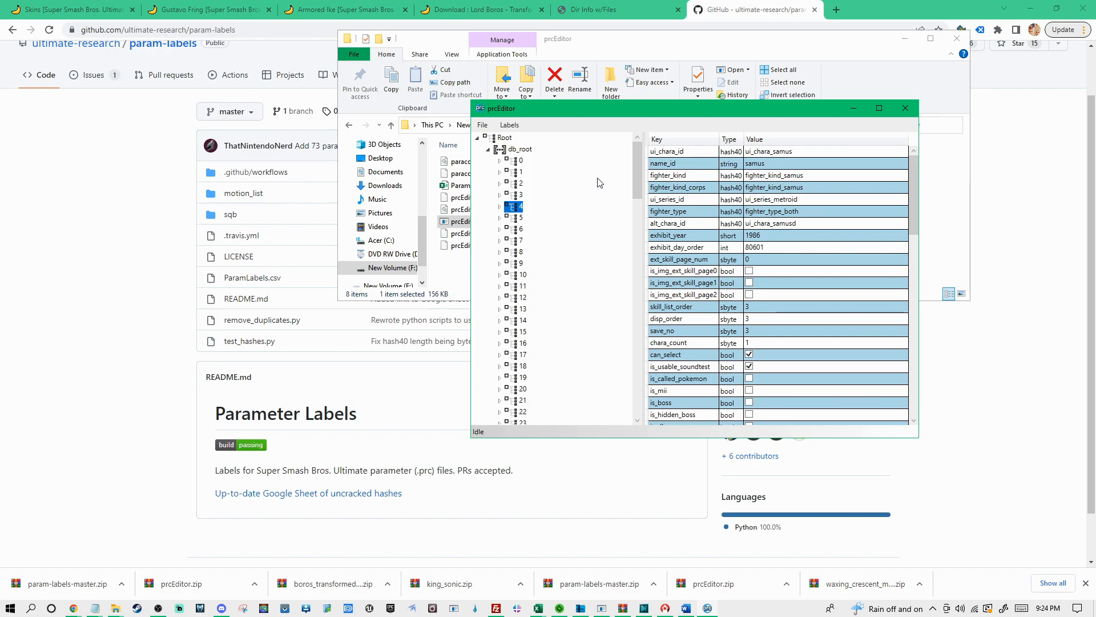
pyautogui.press('Down')
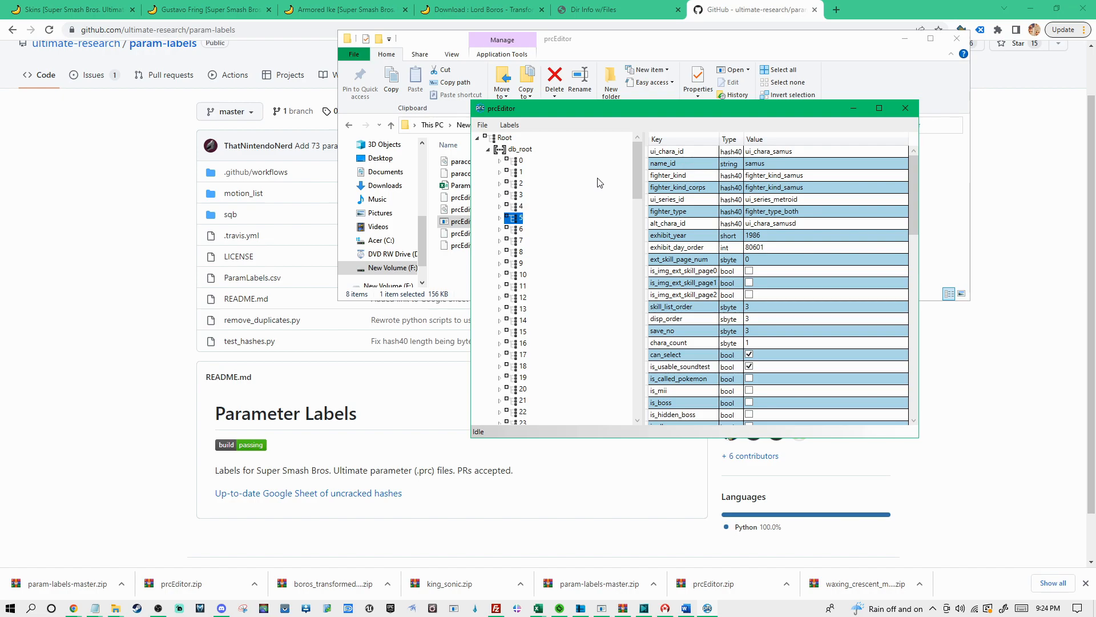
pyautogui.press('Down')
pyautogui.press('Down')
pyautogui.press('Down')
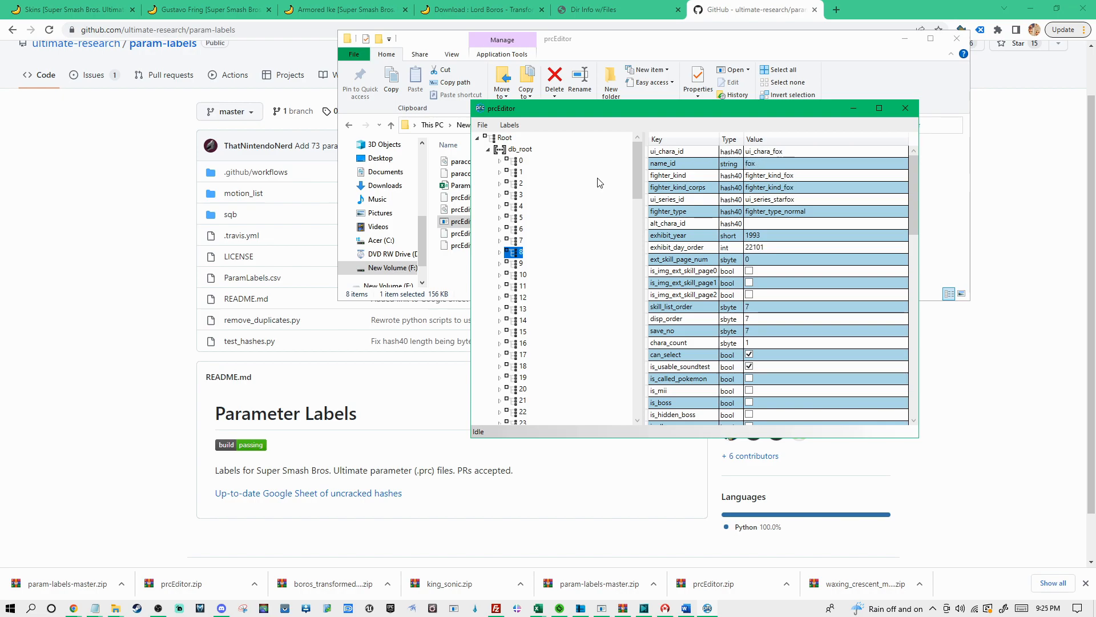
# Go through the higher-numbered db_root entries and display the data grid of entry 119, whose name_id is demon
pyautogui.scroll(-20, 548, 257)
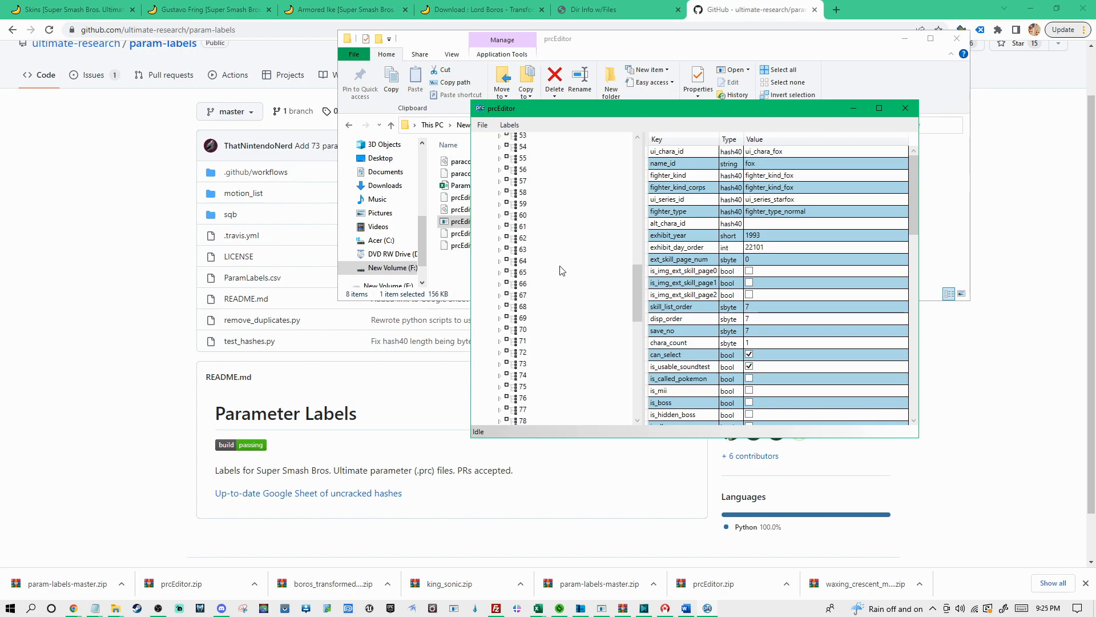
pyautogui.click(518, 265)
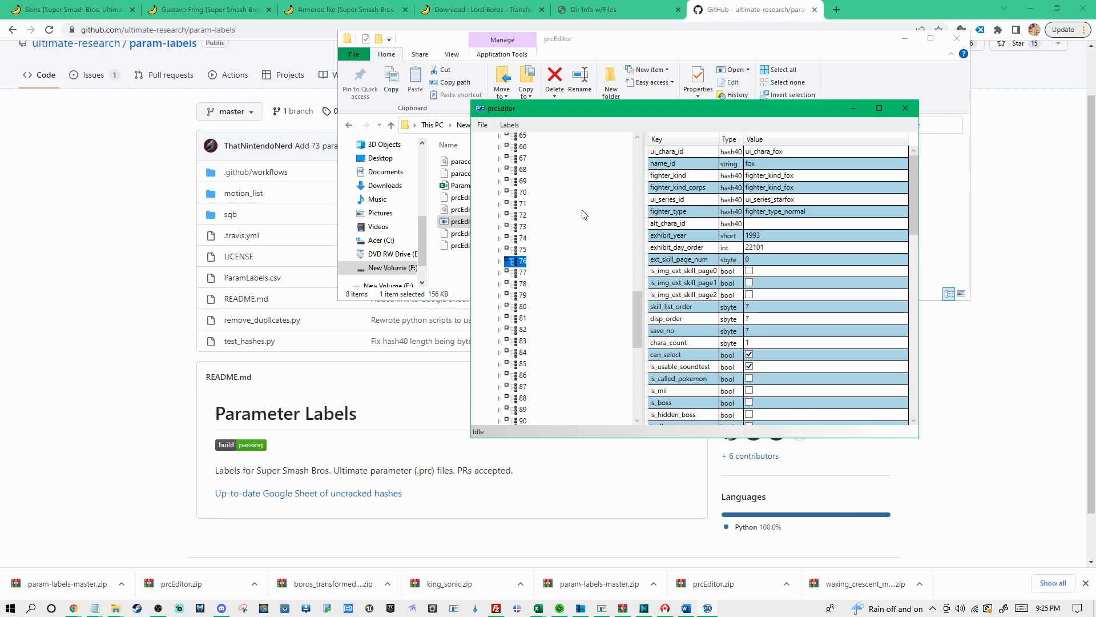
pyautogui.press('Down')
pyautogui.press('Down')
pyautogui.press('Down')
pyautogui.press('Down')
pyautogui.press('Down')
pyautogui.press('Down')
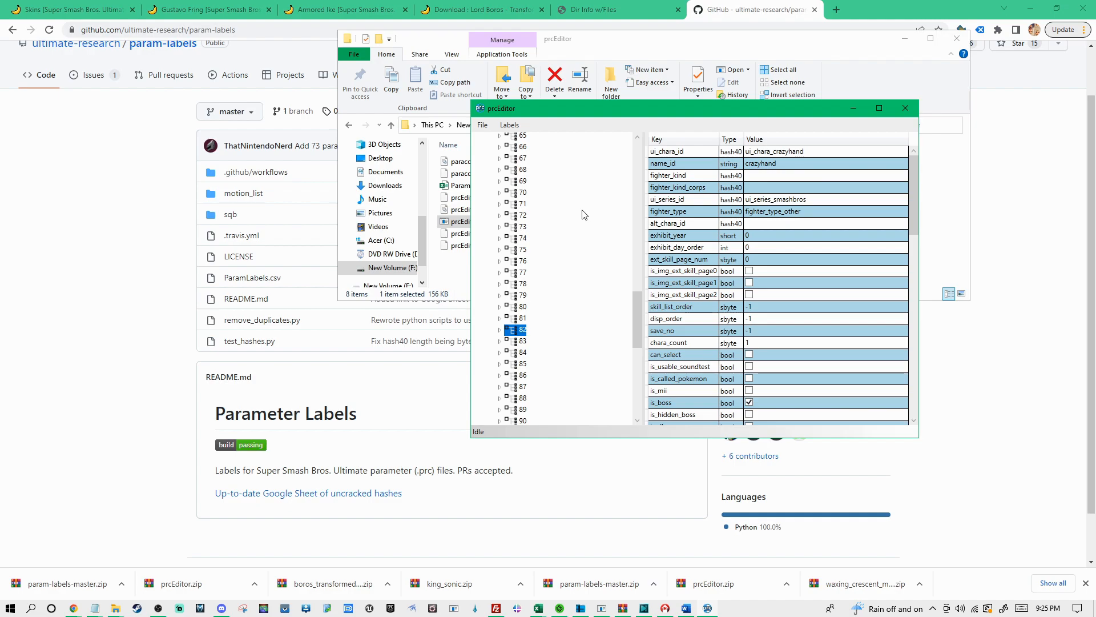
pyautogui.press('Down')
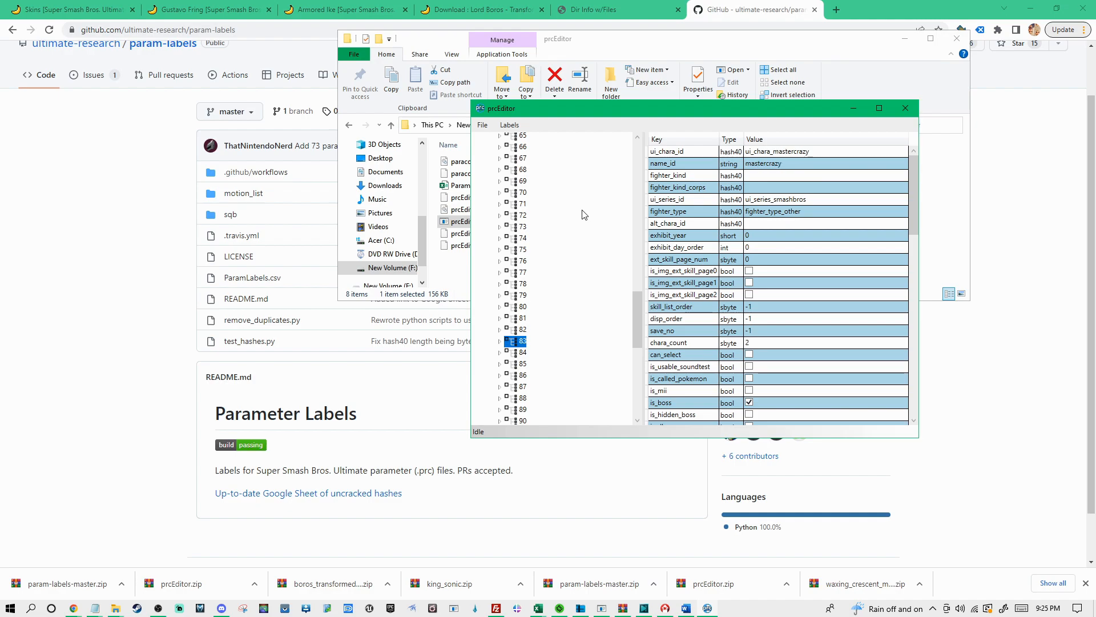
pyautogui.press('Down')
pyautogui.press('Down')
pyautogui.press('Down')
pyautogui.press('Down')
pyautogui.press('Down')
pyautogui.press('Down')
pyautogui.press('Down')
pyautogui.press('Down')
pyautogui.press('Down')
pyautogui.press('Down')
pyautogui.press('Down')
pyautogui.press('Down')
pyautogui.press('Down')
pyautogui.press('Down')
pyautogui.press('Down')
pyautogui.press('Down')
pyautogui.press('Down')
pyautogui.press('Down')
pyautogui.press('Down')
pyautogui.press('Down')
pyautogui.press('Down')
pyautogui.press('Down')
pyautogui.press('Down')
pyautogui.press('Down')
pyautogui.press('Down')
pyautogui.press('Down')
pyautogui.press('Down')
pyautogui.press('Down')
pyautogui.press('Down')
pyautogui.press('Down')
pyautogui.press('Down')
pyautogui.press('Down')
pyautogui.press('Down')
pyautogui.press('Down')
pyautogui.press('Down')
pyautogui.press('Down')
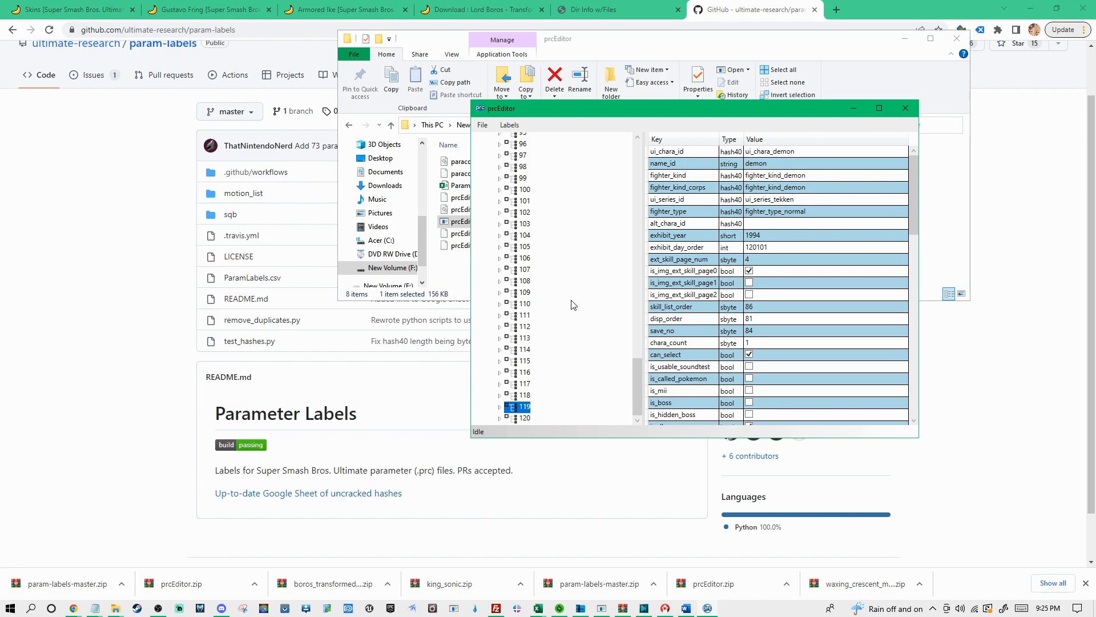
# Expand entry 119 and locate its color_num parameter in both the tree and the data grid
pyautogui.click(501, 407)
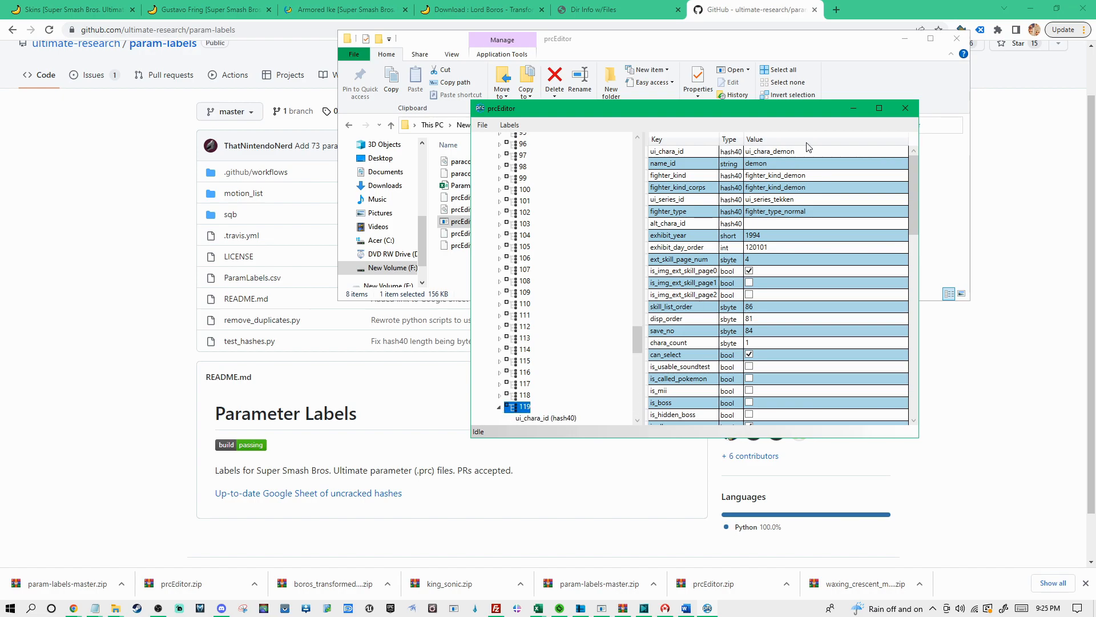
pyautogui.click(788, 152)
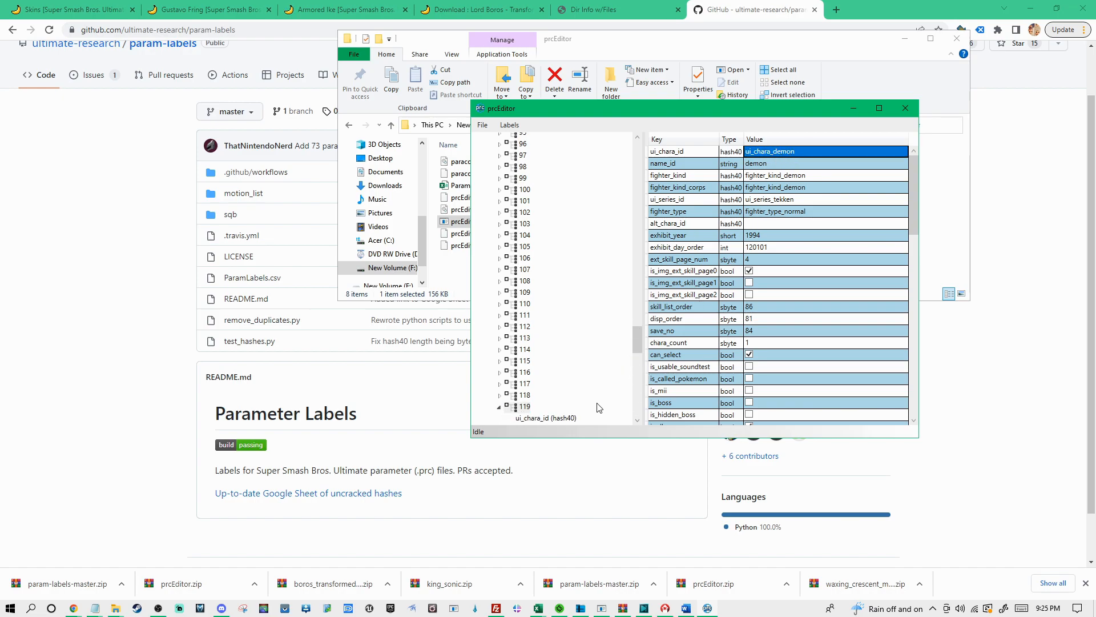
pyautogui.scroll(-5, 597, 407)
pyautogui.scroll(-3, 534, 254)
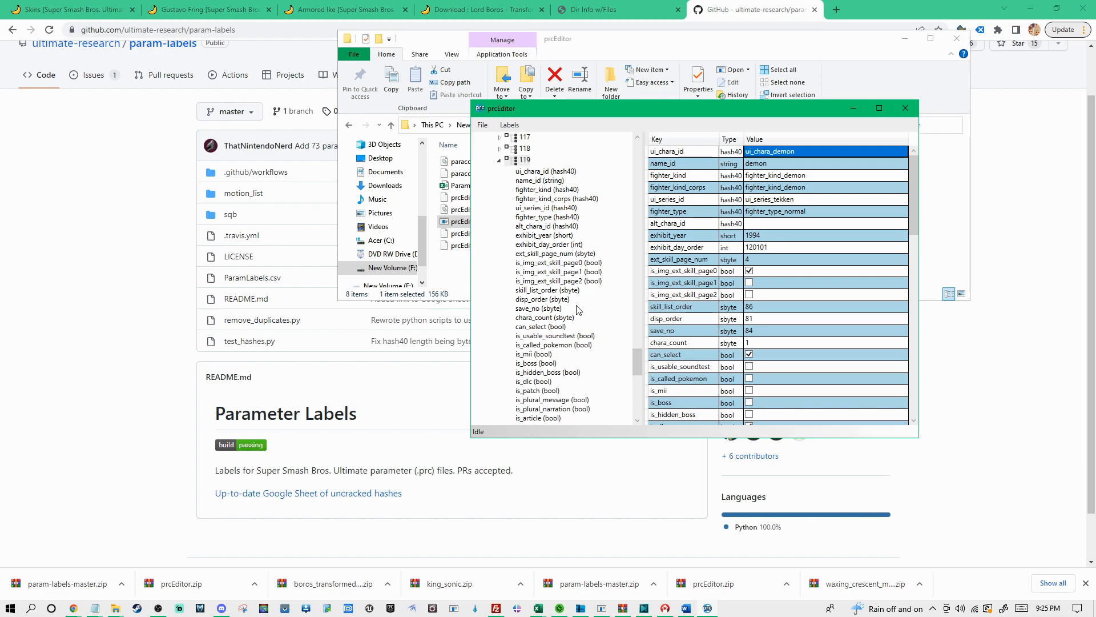
pyautogui.scroll(-4, 550, 294)
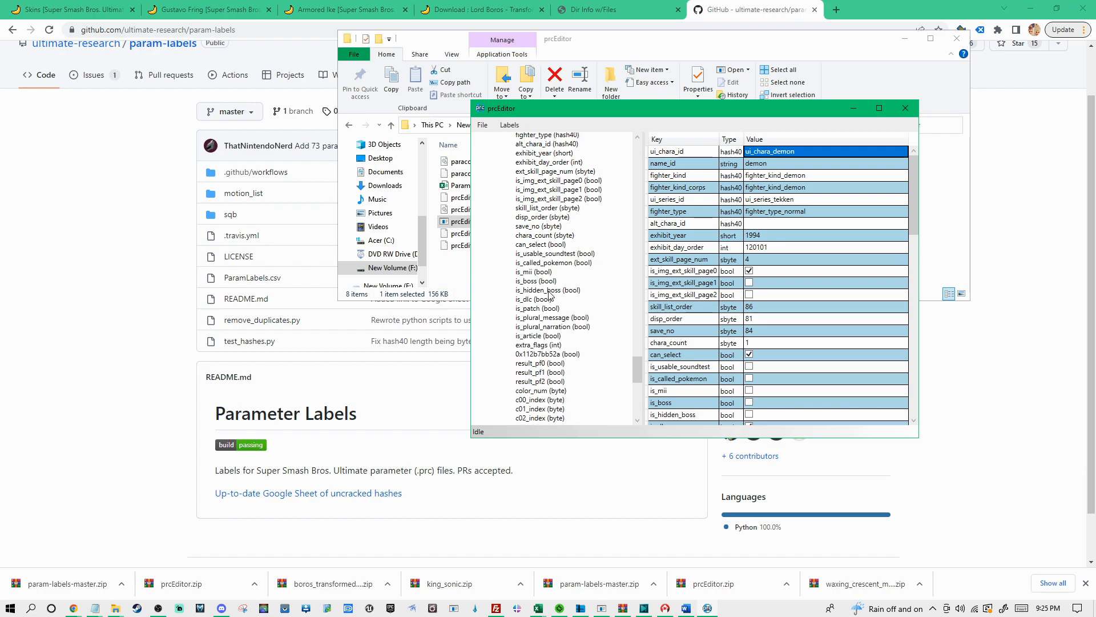
pyautogui.click(534, 364)
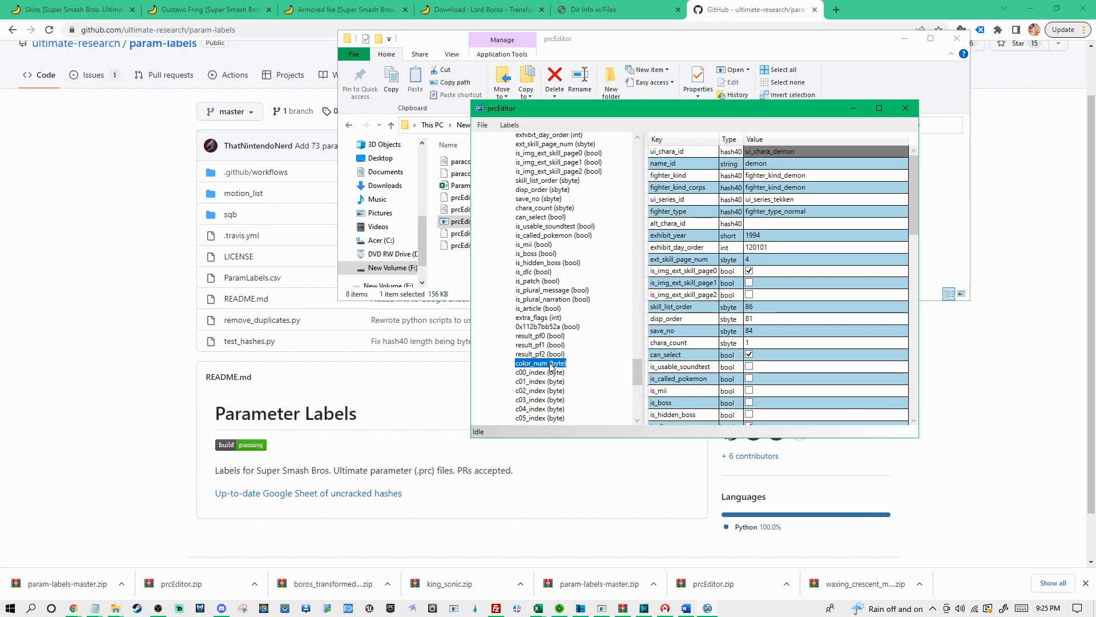
pyautogui.scroll(-3, 711, 365)
pyautogui.scroll(-4, 803, 341)
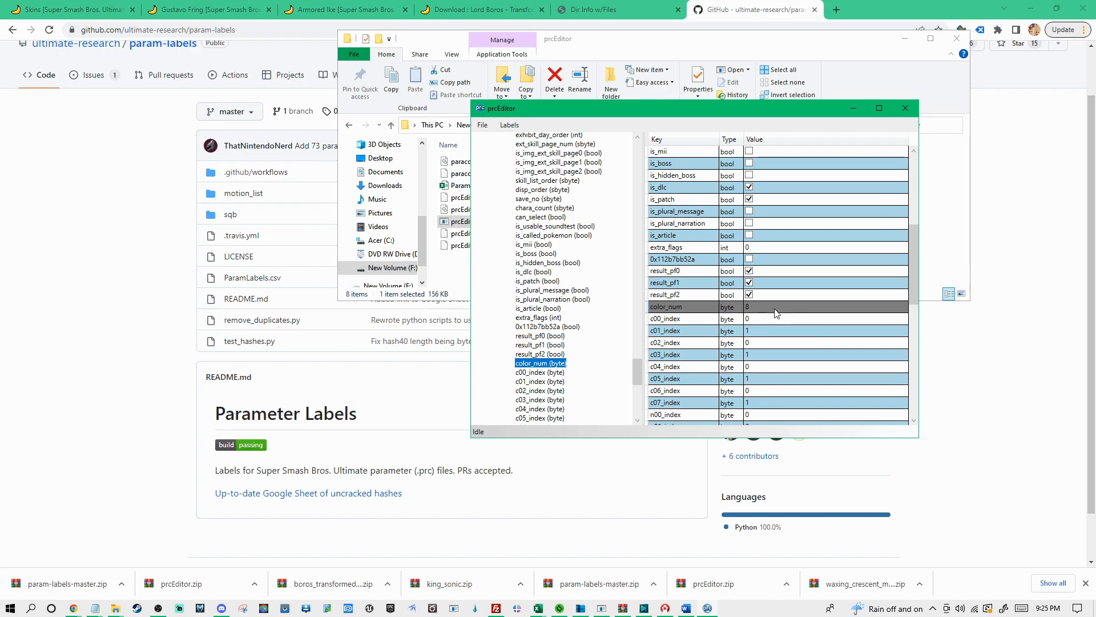
pyautogui.click(745, 309)
pyautogui.scroll(7, 769, 313)
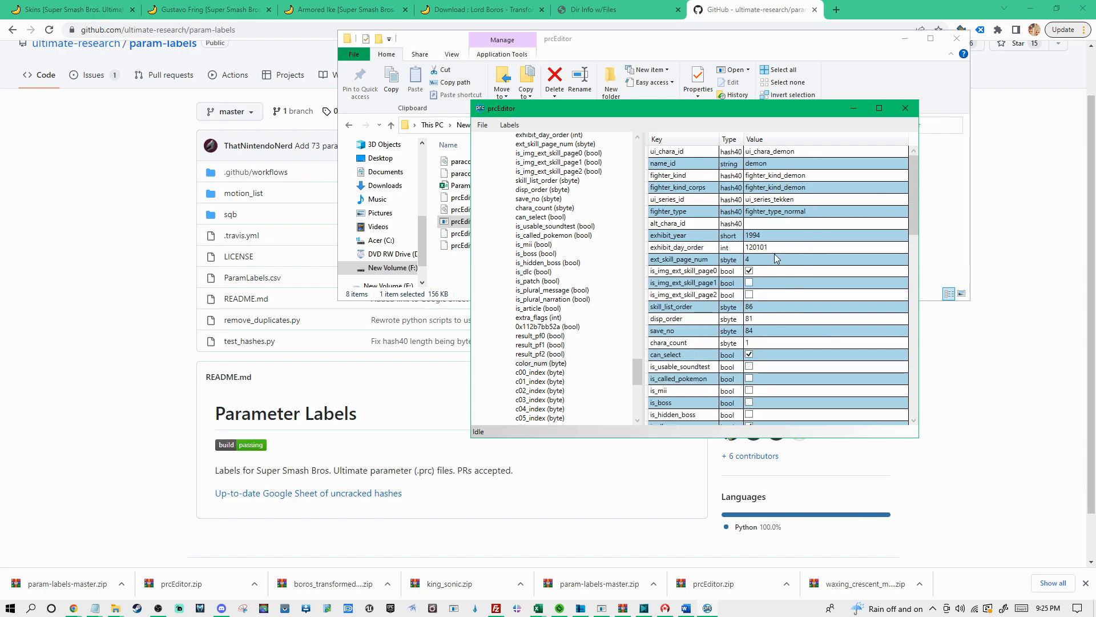
pyautogui.scroll(-7, 780, 258)
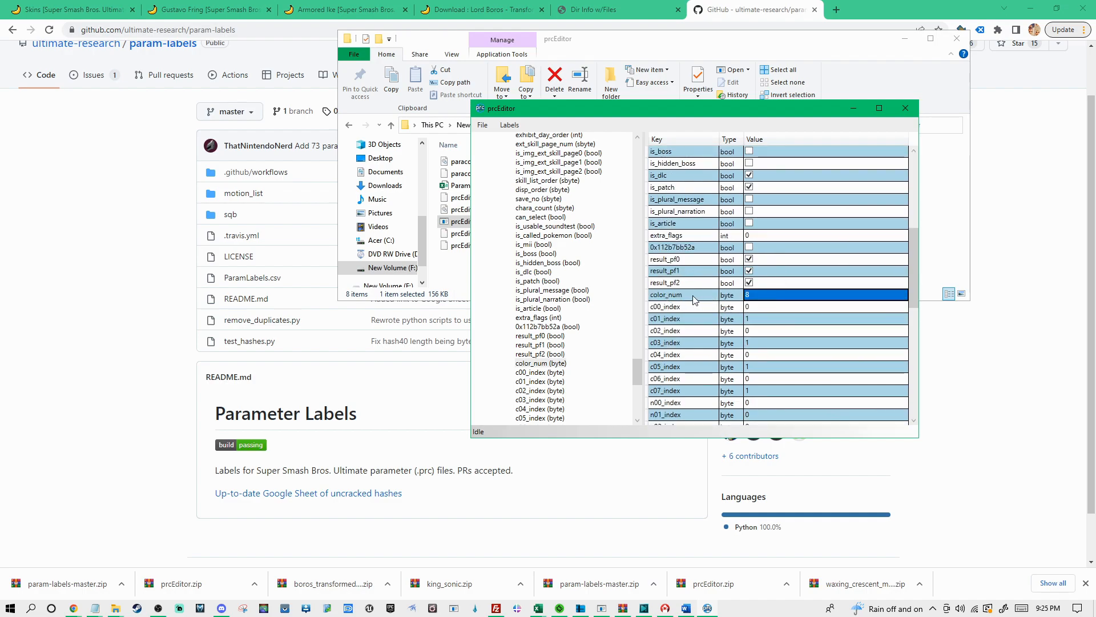
# Try a color_num value of 9 for entry 119 (demon) and put it back to 8
pyautogui.click(753, 296)
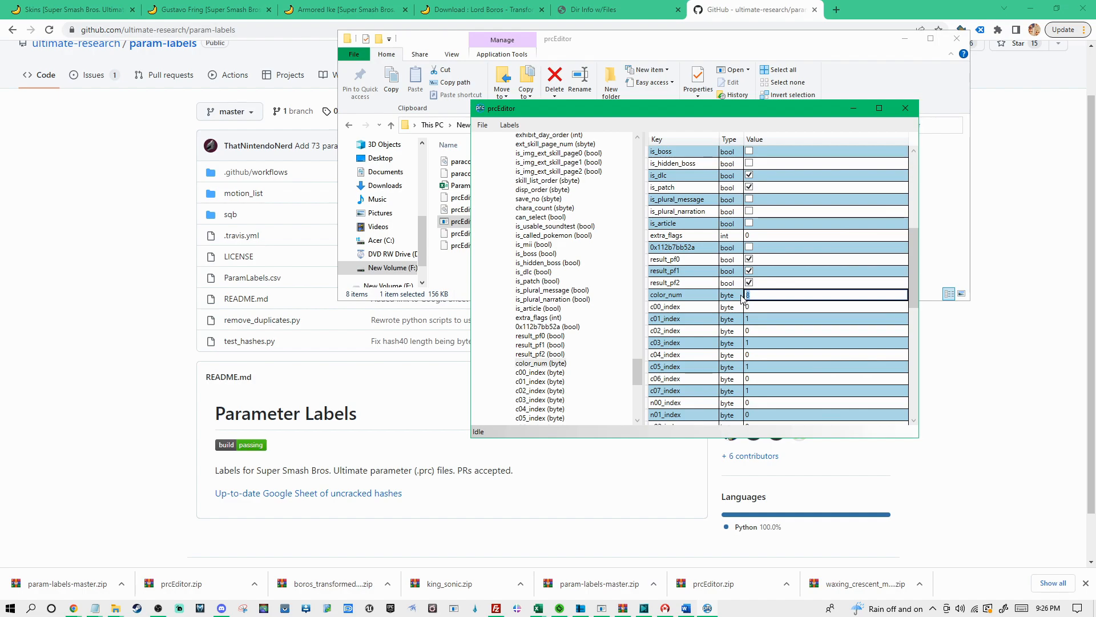
pyautogui.write('9')
pyautogui.click(698, 298)
pyautogui.click(754, 299)
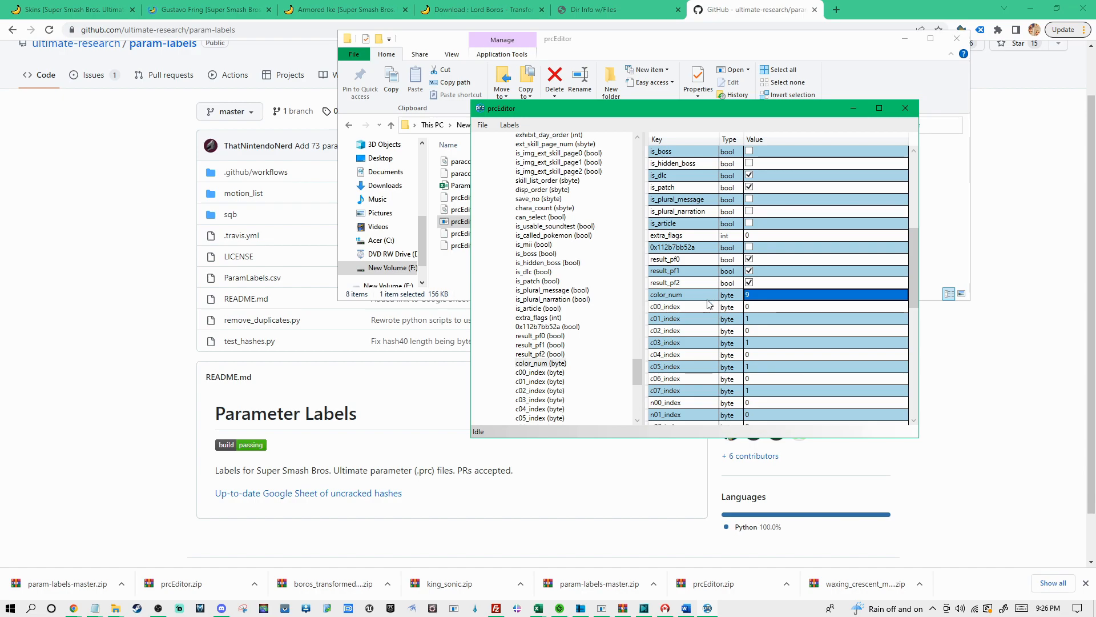
pyautogui.click(754, 294)
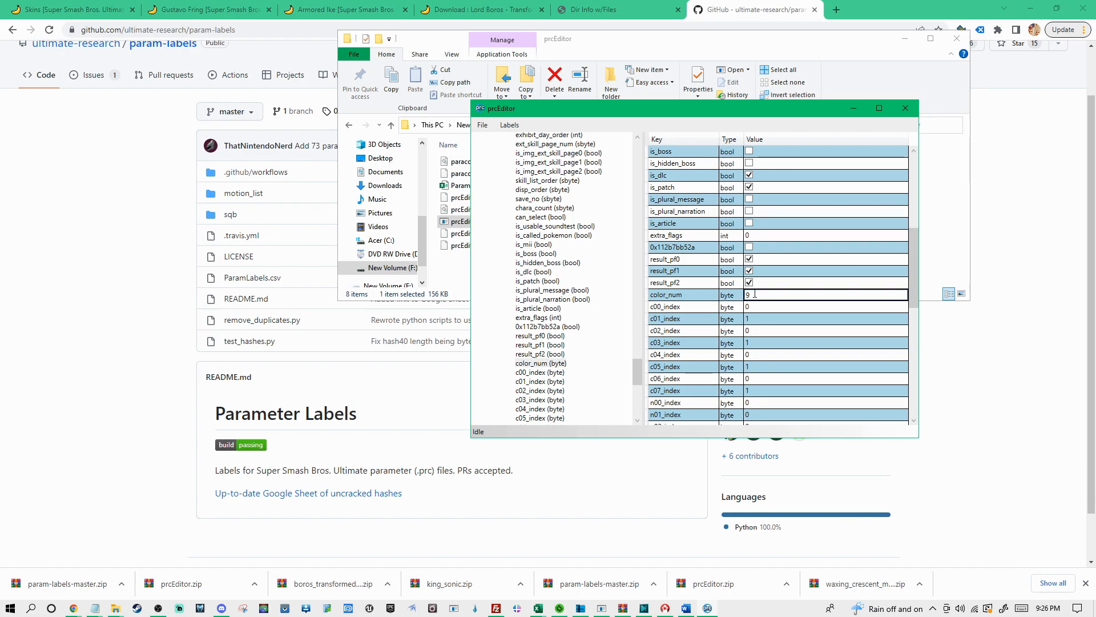
pyautogui.click(786, 283)
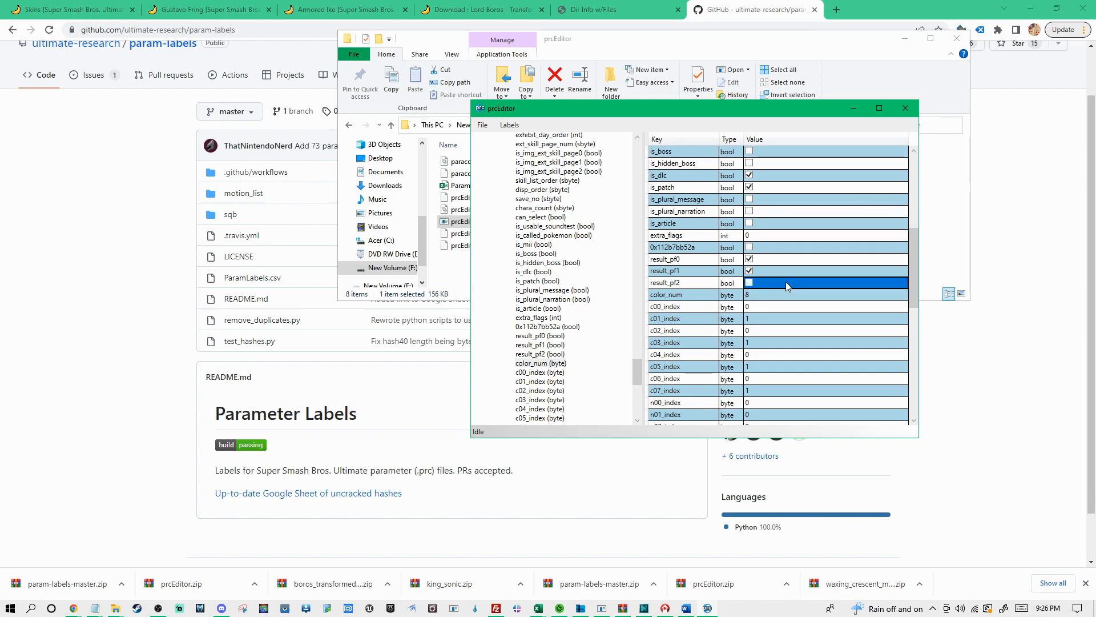
# Save the parameters over the existing ui_chara_db.prc in the database folder
pyautogui.click(483, 132)
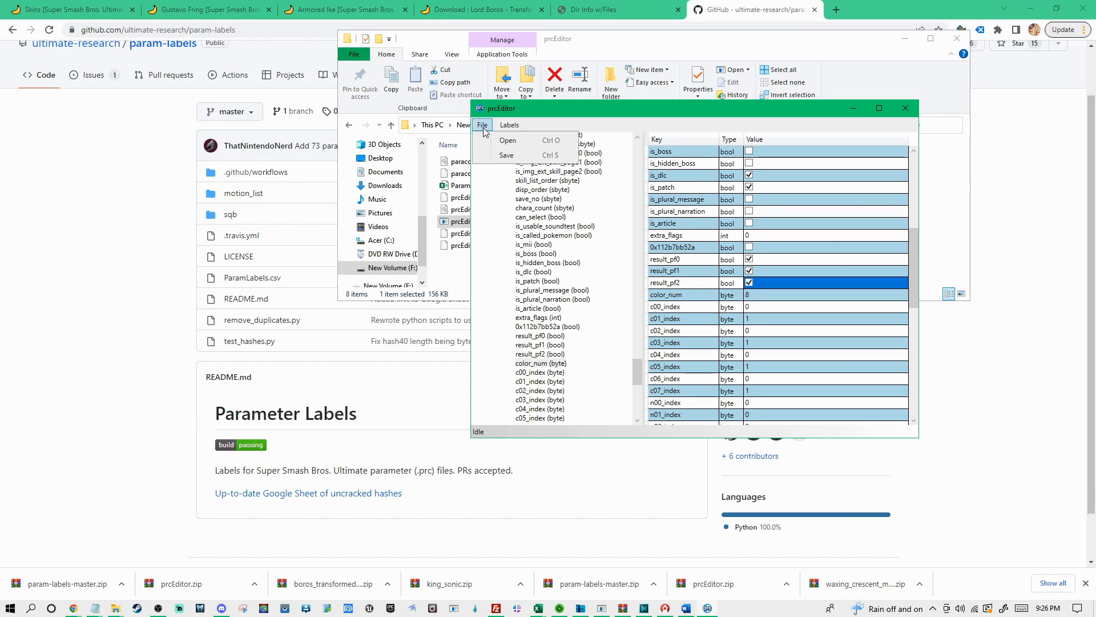
pyautogui.click(505, 156)
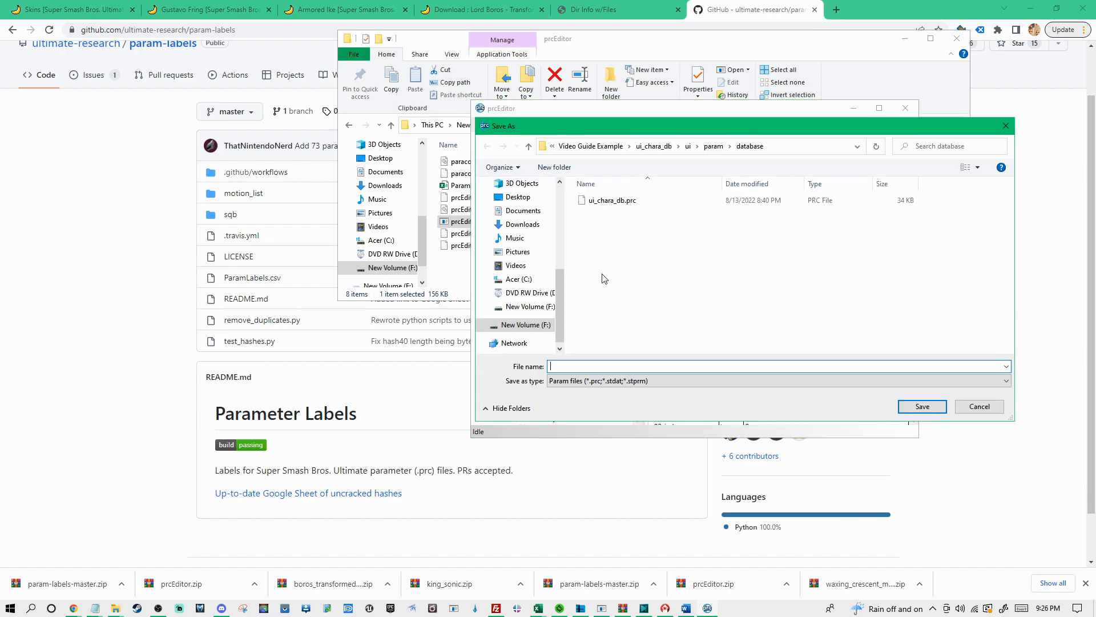
pyautogui.click(614, 201)
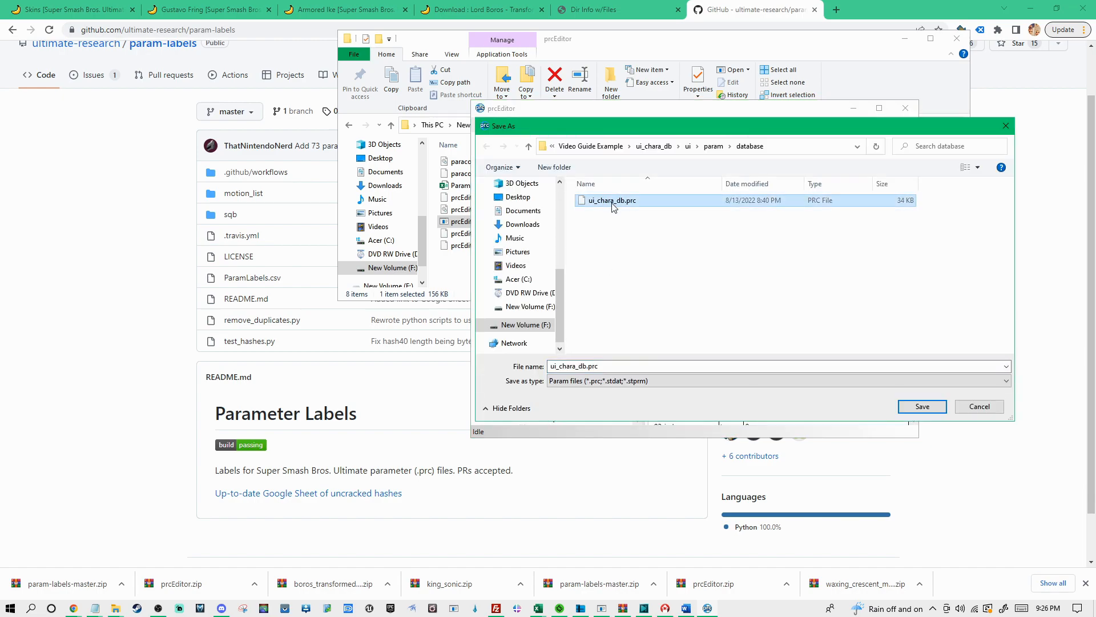
pyautogui.click(928, 410)
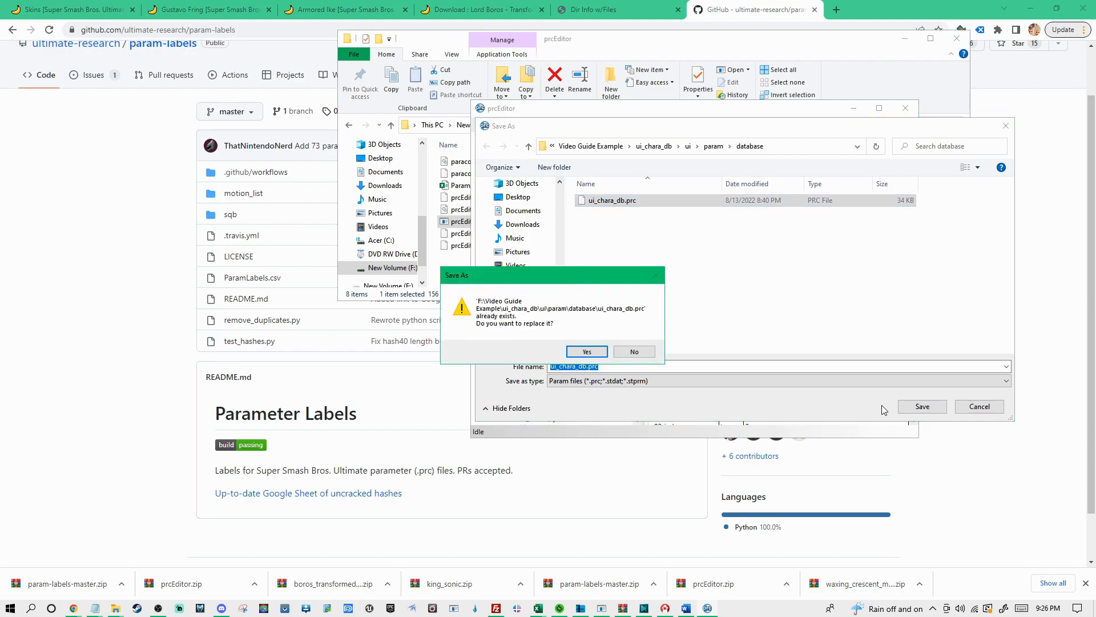
pyautogui.click(594, 353)
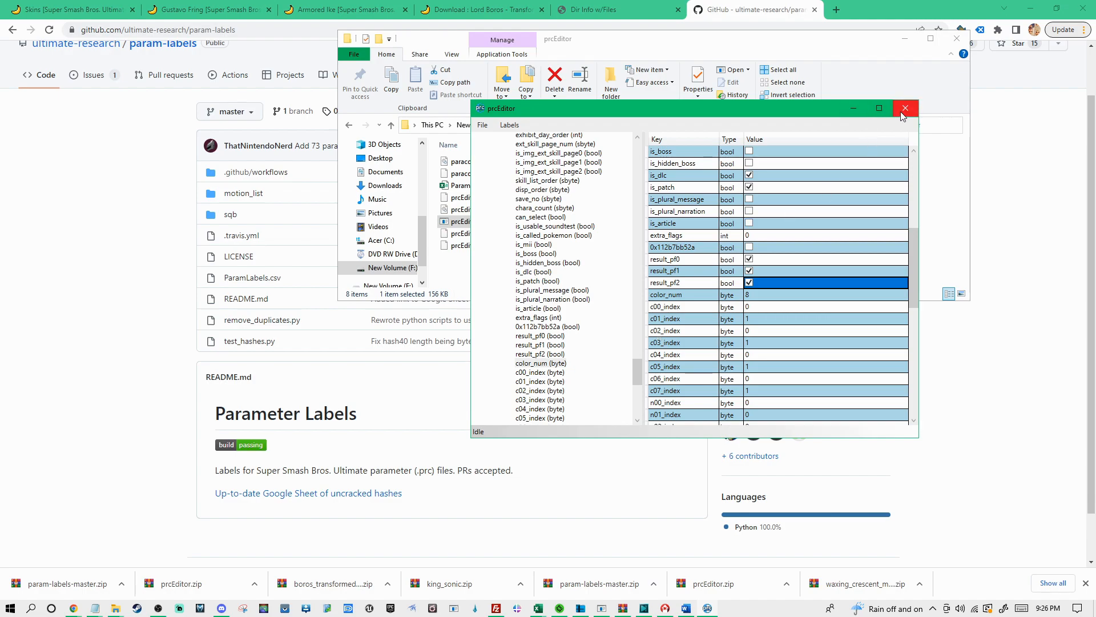
# Set color_num to 9 for entry 119 and check that entry's identifying values at the start of the data grid
pyautogui.click(756, 295)
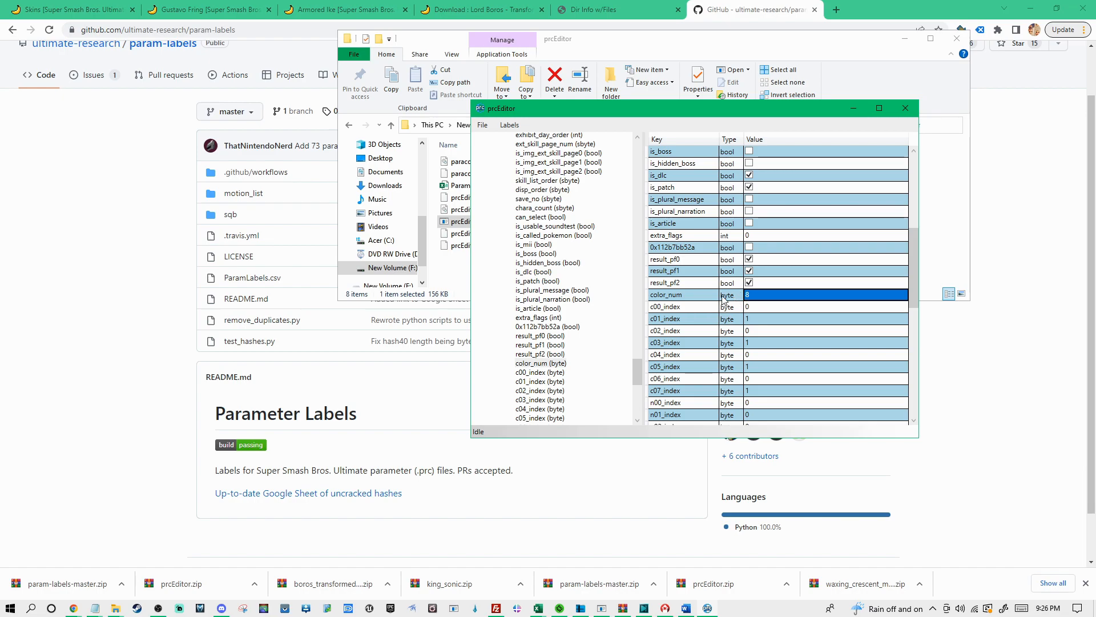
pyautogui.moveTo(639, 371); pyautogui.dragTo(636, 350)
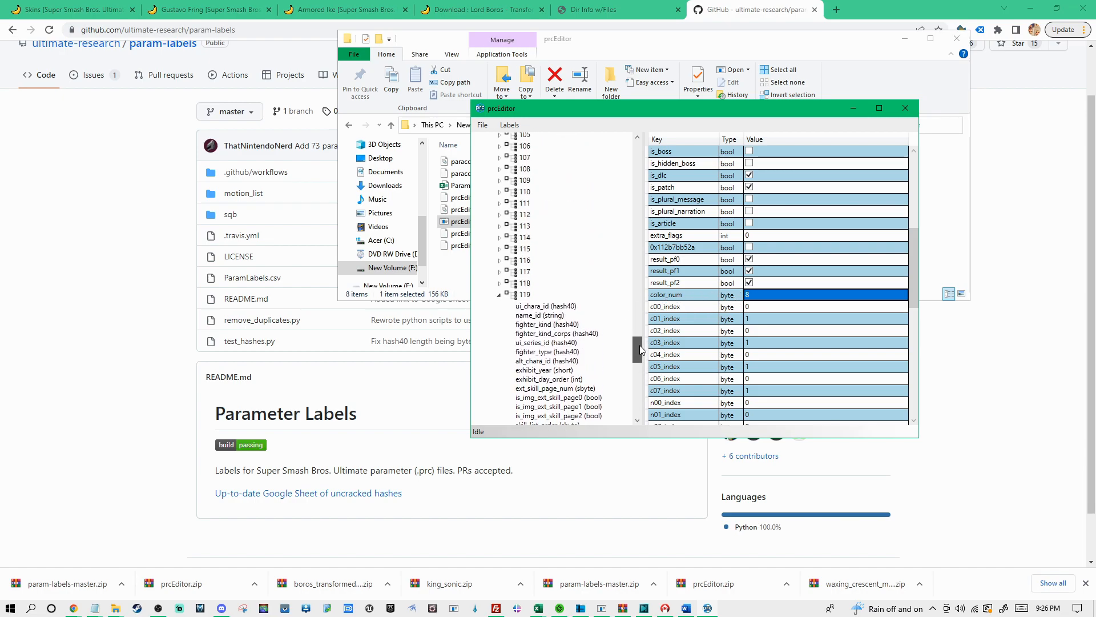
pyautogui.click(764, 295)
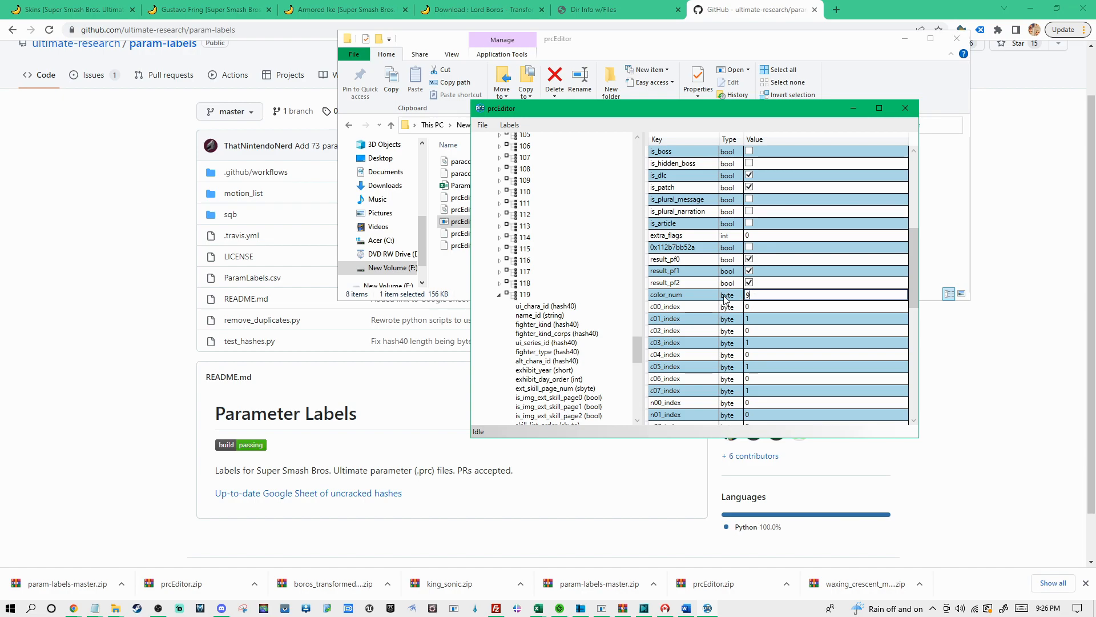
pyautogui.click(773, 306)
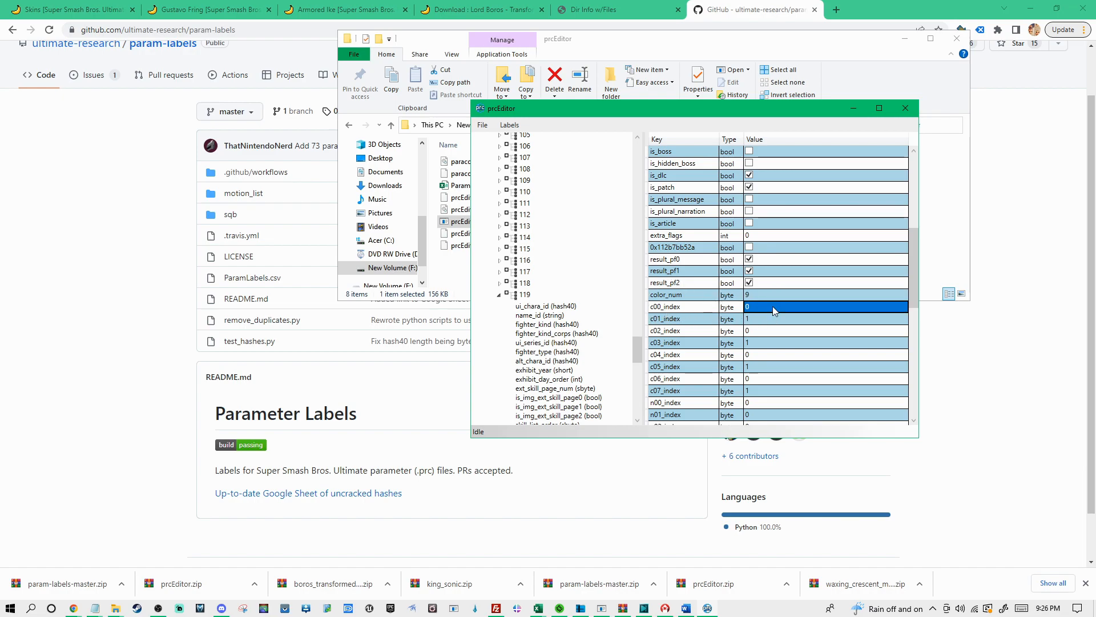
pyautogui.scroll(1, 752, 325)
pyautogui.scroll(6, 752, 325)
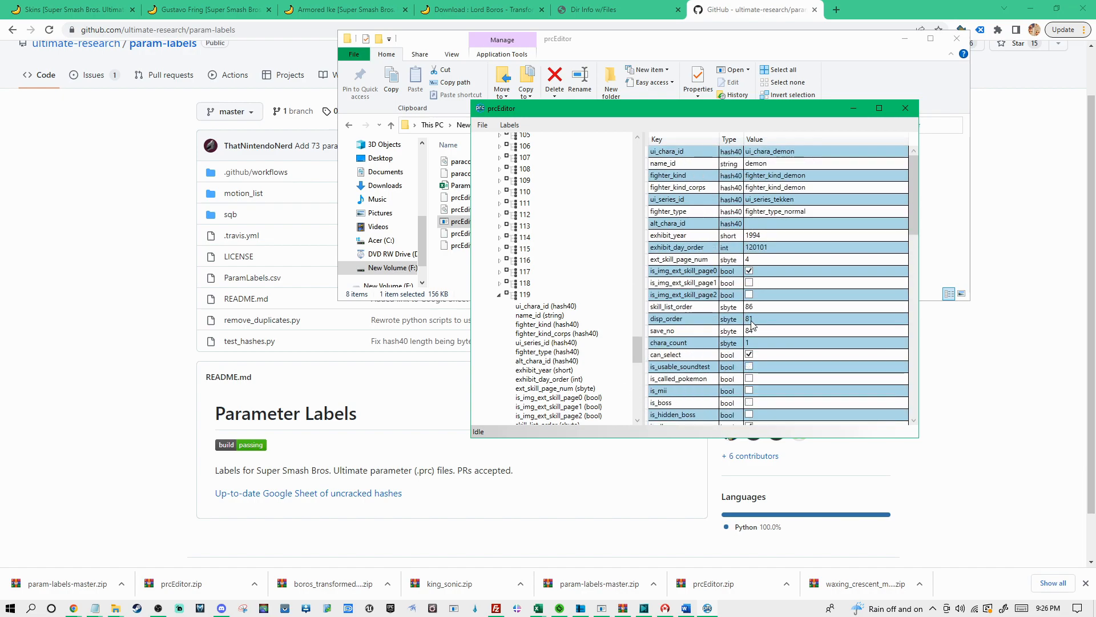
# Save the edited parameters over ui_chara_db.prc in the database folder and close prcEditor
pyautogui.click(482, 125)
pyautogui.click(506, 155)
pyautogui.click(615, 201)
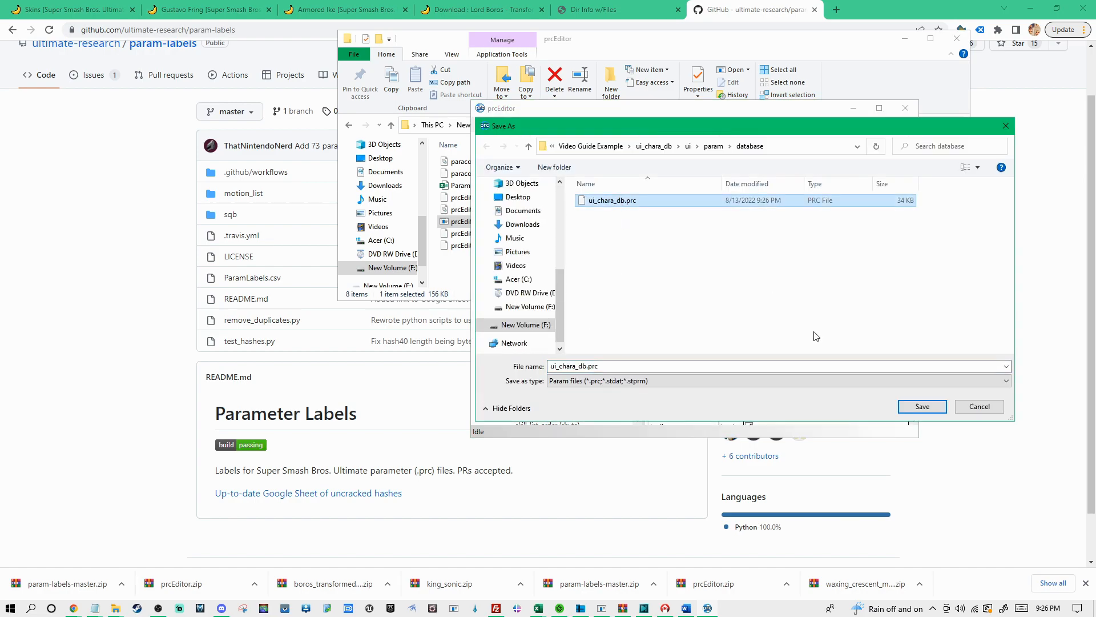
pyautogui.click(922, 406)
pyautogui.click(585, 352)
pyautogui.scroll(-5, 769, 282)
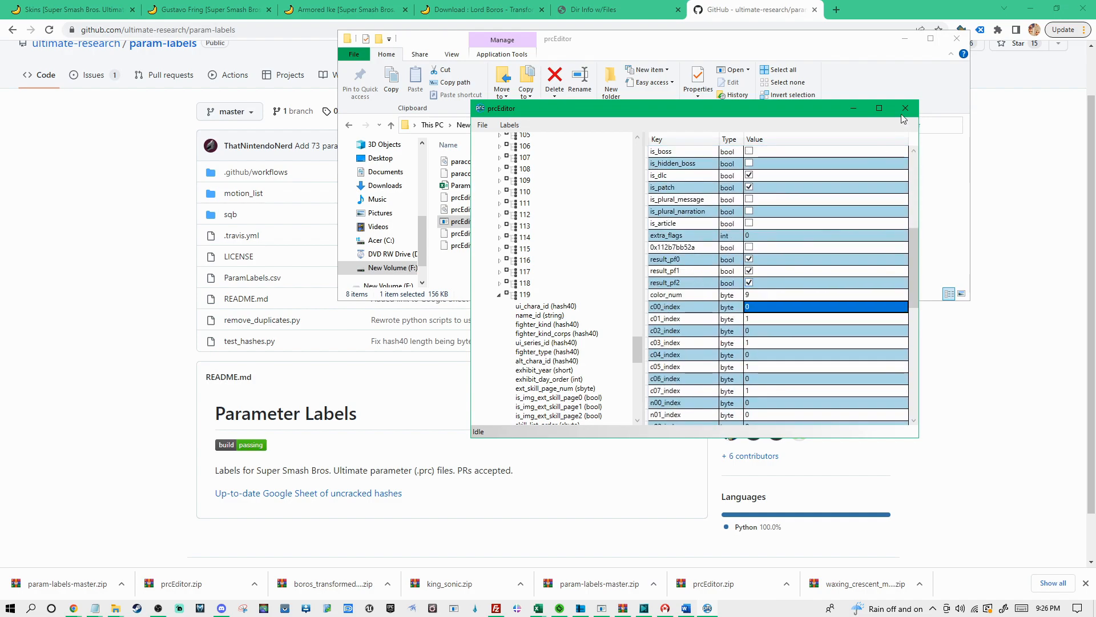
pyautogui.click(907, 109)
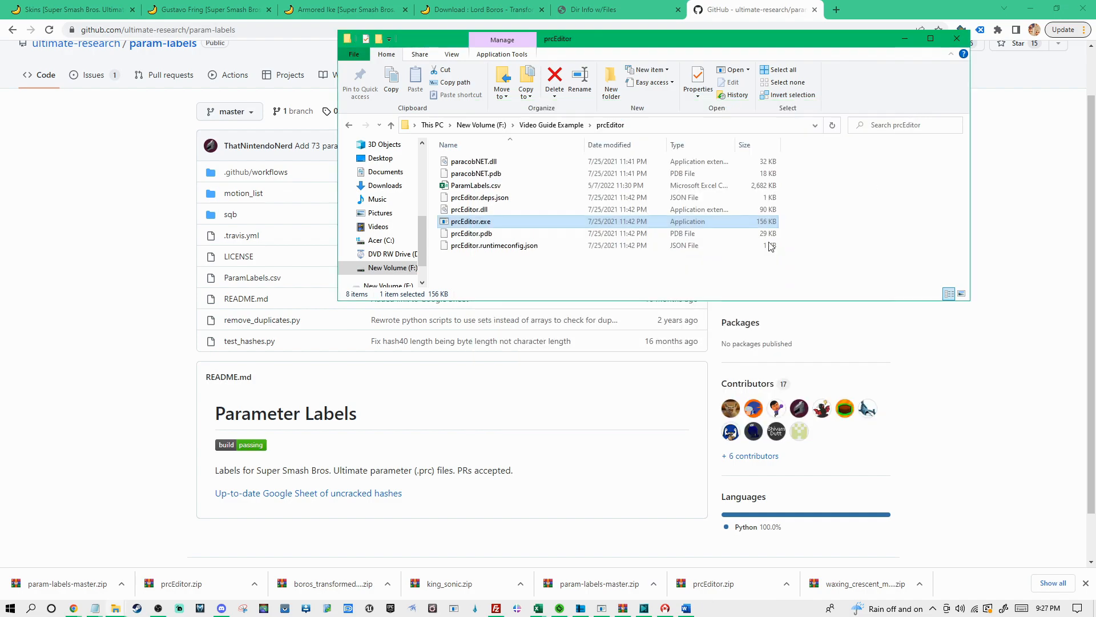
pyautogui.click(551, 124)
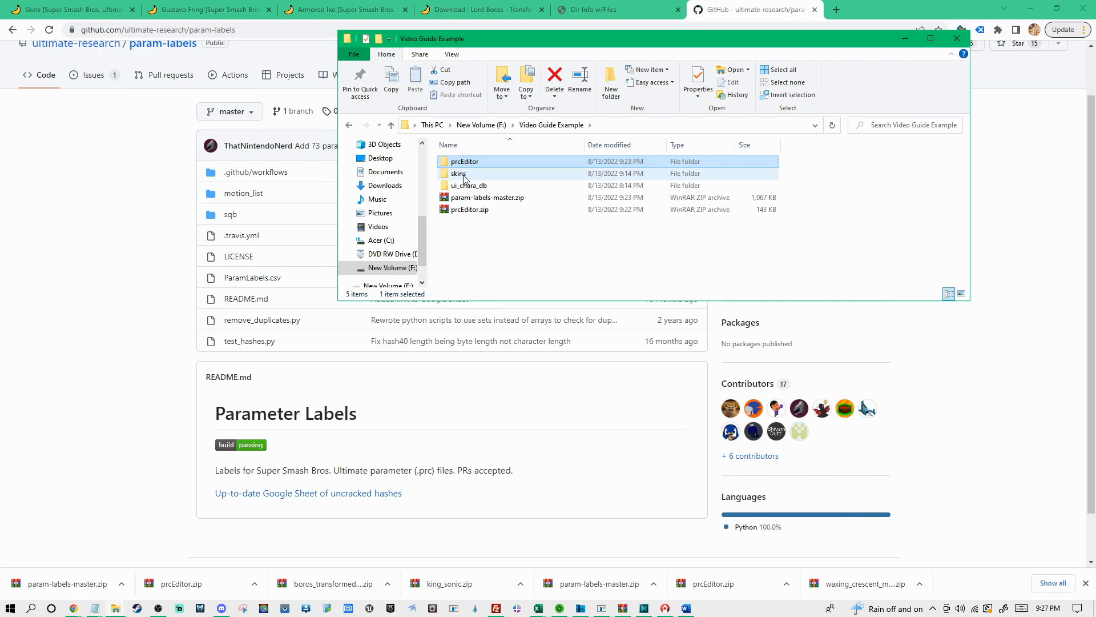
# Leave the game's character selection for the homebrew menu and launch ftpd pro 3.1.0
pyautogui.click(158, 608)
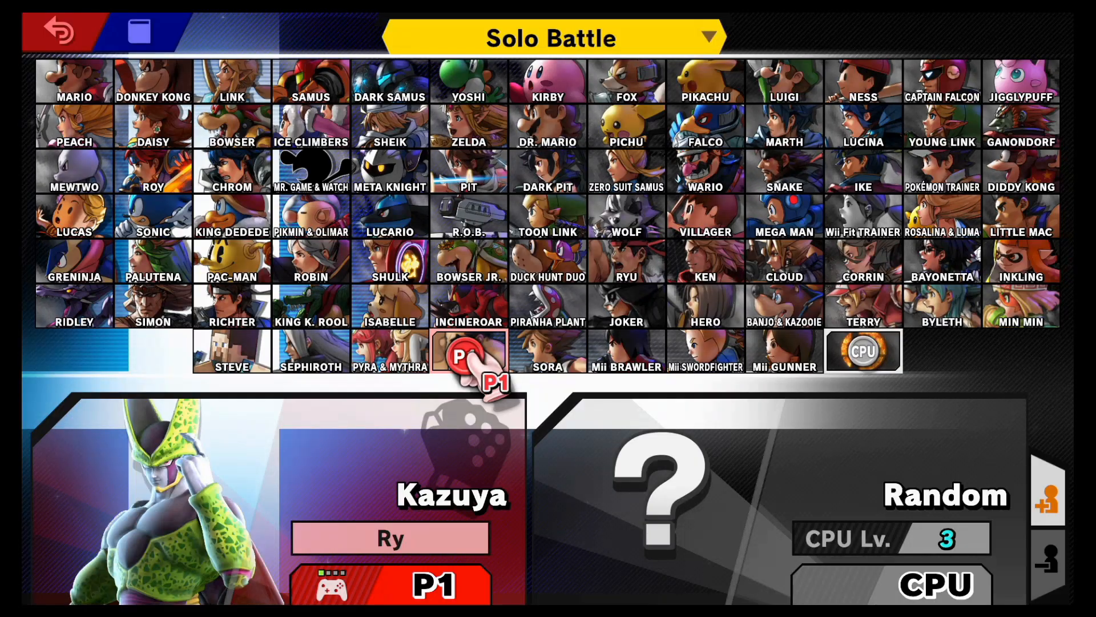
pyautogui.press('Home')
pyautogui.press('Down')
pyautogui.press('Right')
pyautogui.press('Right')
pyautogui.press('Right')
pyautogui.press('Return')
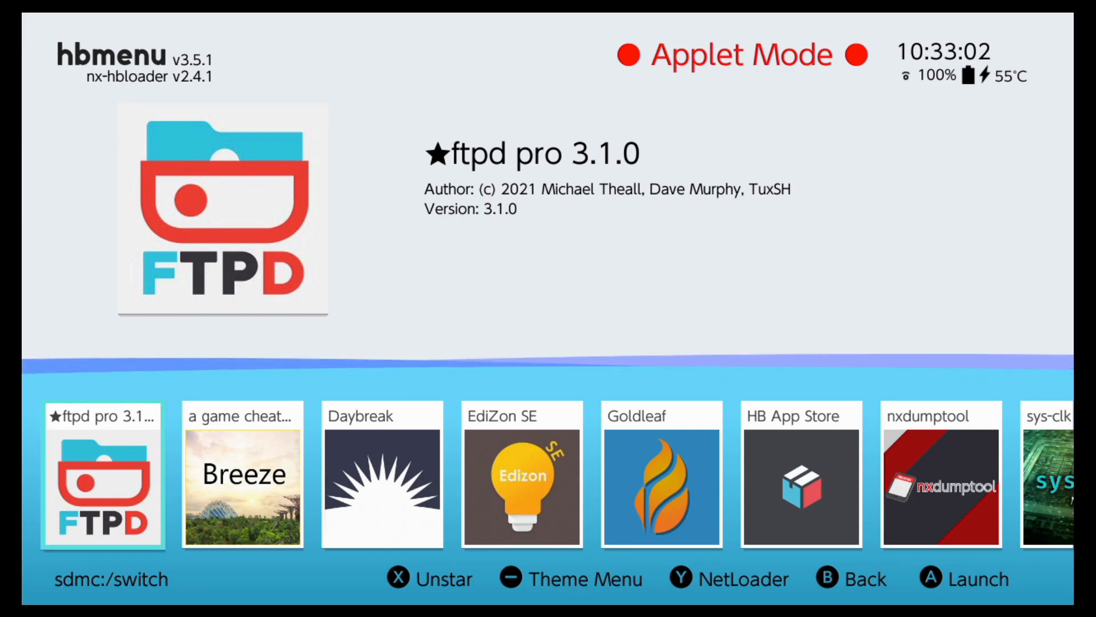
pyautogui.press('Return')
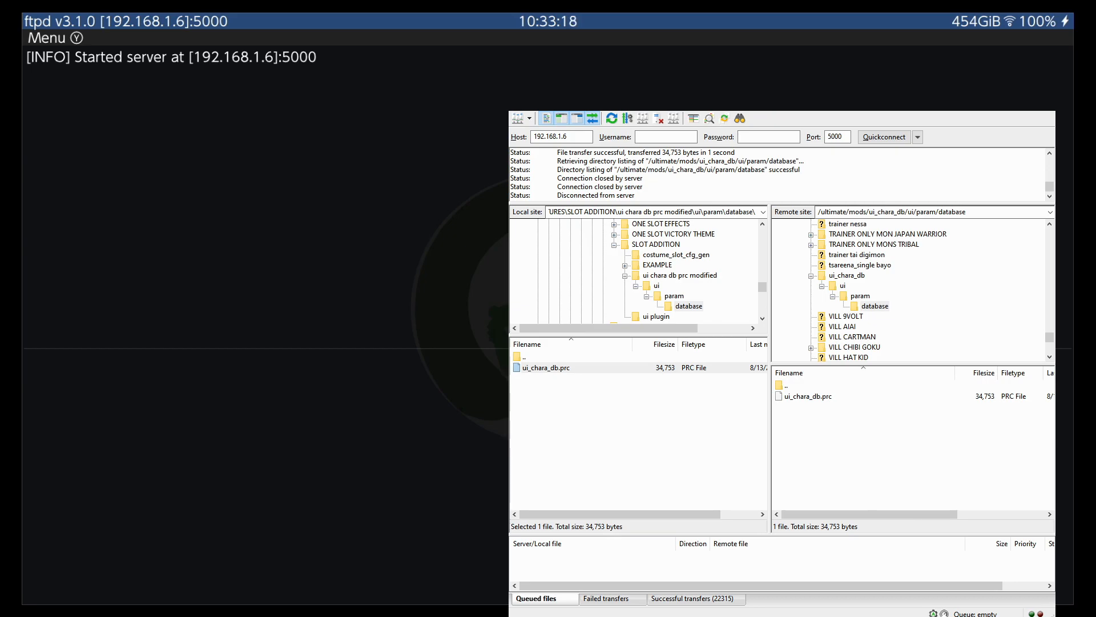
# Switch to FileZilla and locate ui_chara_db.prc on the console under /ultimate/mods/ui_chara_db/ui/param/database
pyautogui.click(885, 405)
pyautogui.click(848, 275)
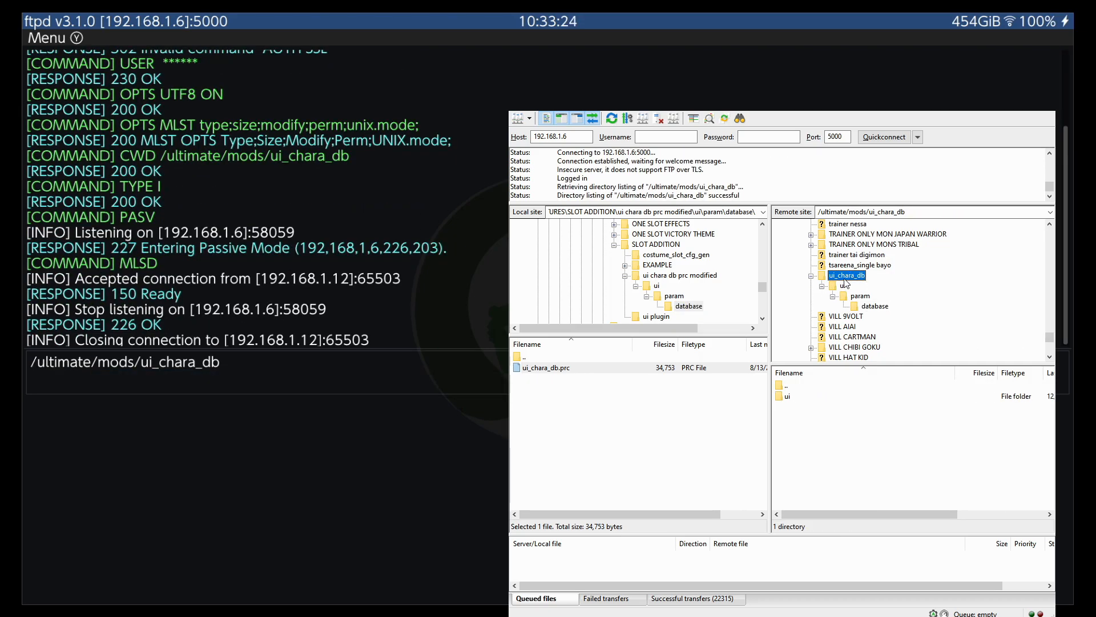
pyautogui.click(874, 307)
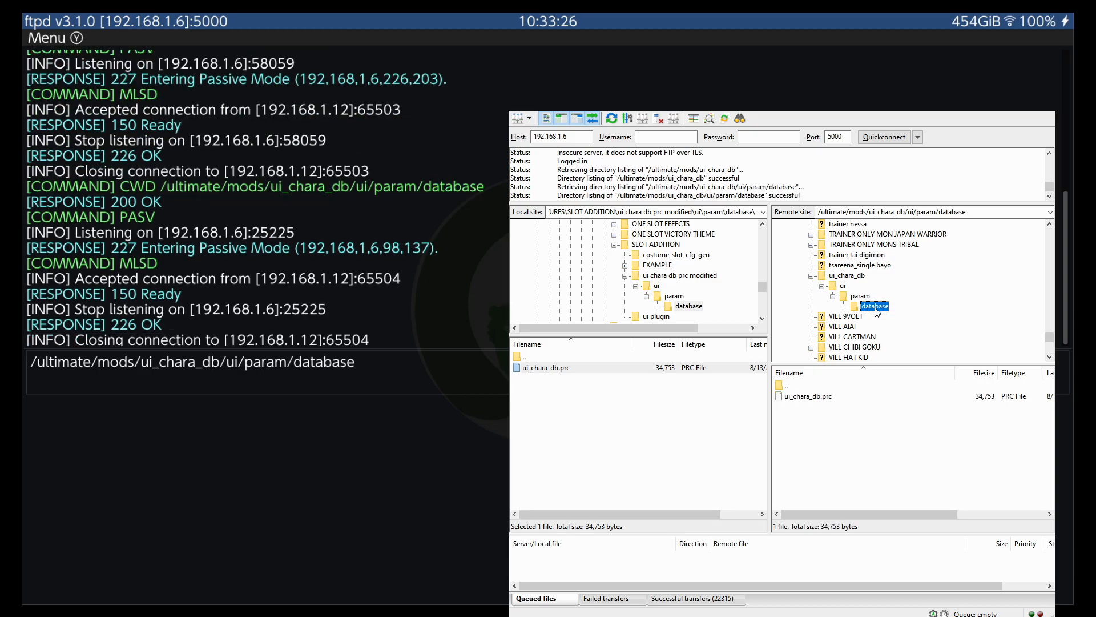
pyautogui.click(828, 403)
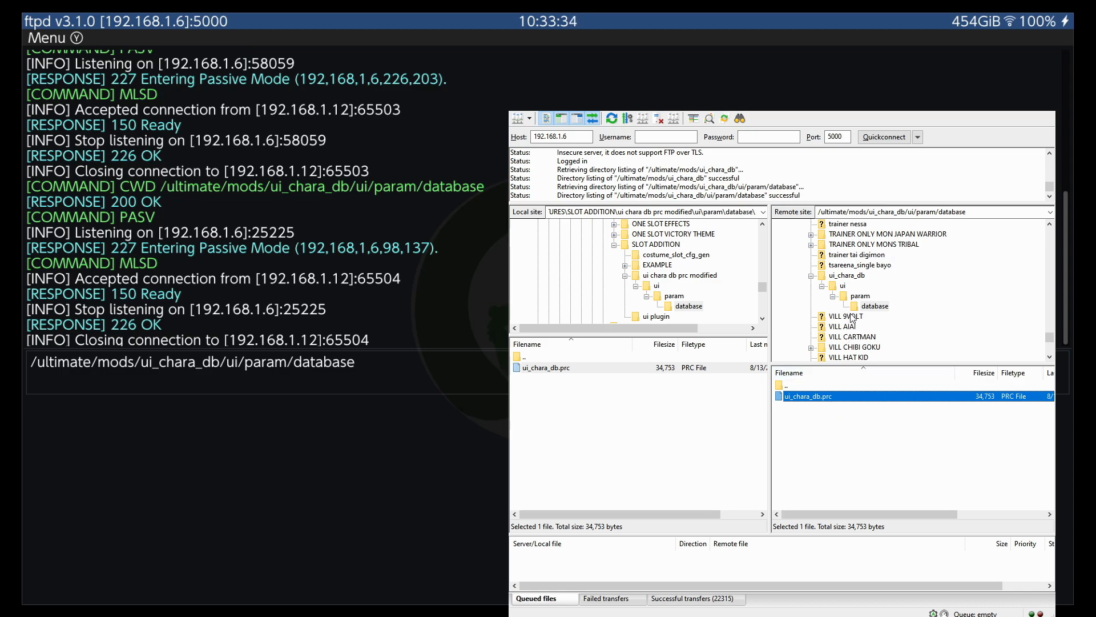
# Return to the remote ultimate folder and list the contents of its mods folder
pyautogui.moveTo(1049, 337); pyautogui.dragTo(1052, 238)
pyautogui.scroll(-4, 920, 270)
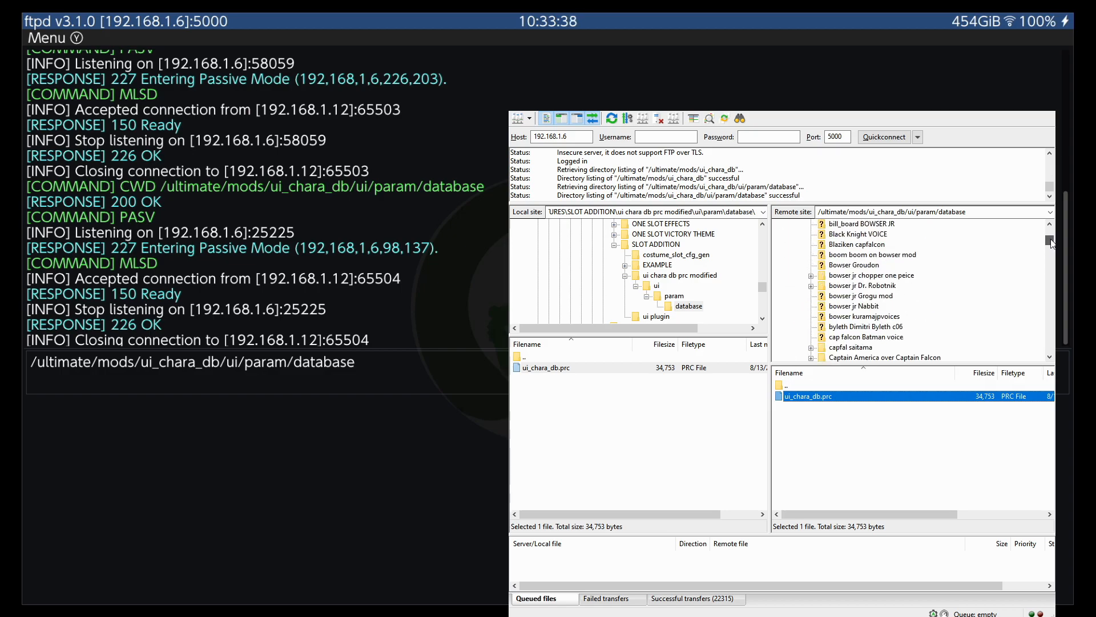
pyautogui.scroll(-2, 862, 319)
pyautogui.click(813, 275)
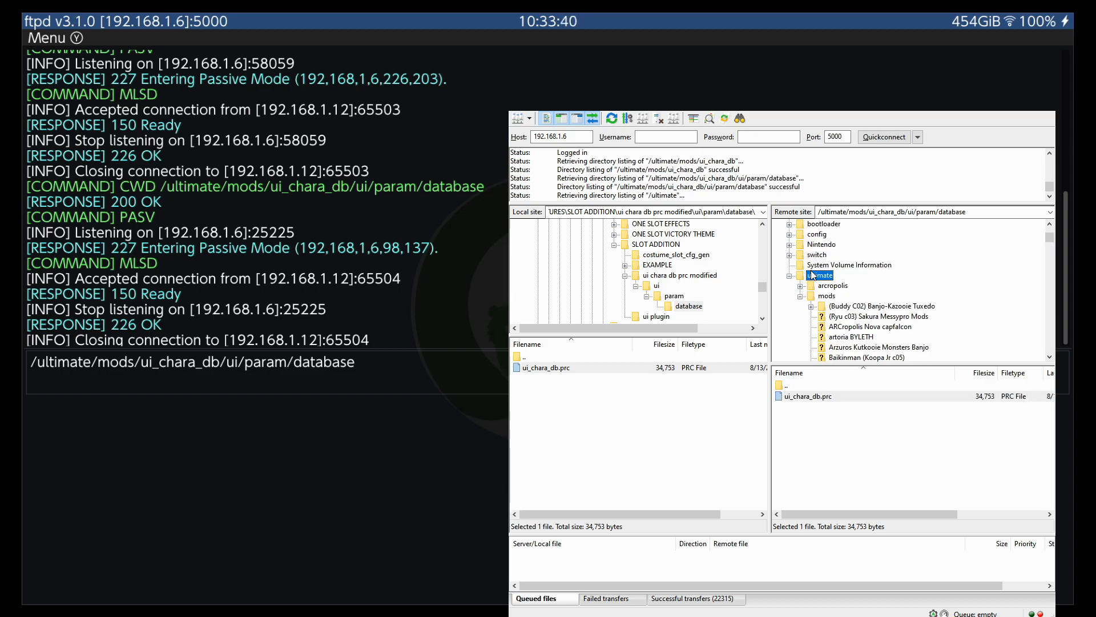
pyautogui.click(822, 296)
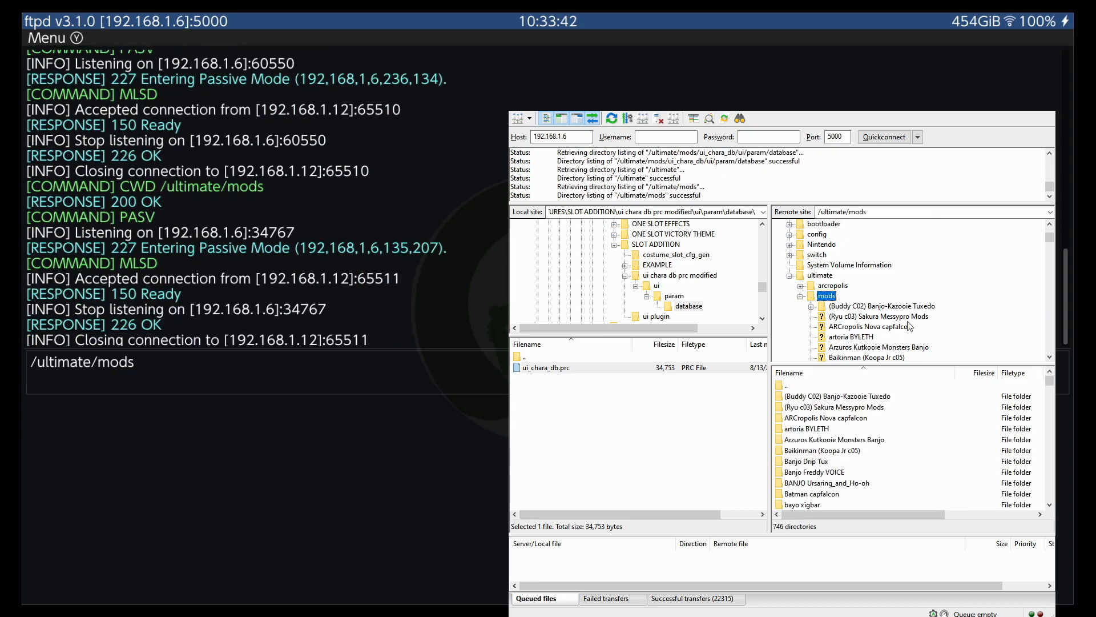
# Open ui_chara_db/ui/param/database inside the remote mods folder and delete its ui_chara_db.prc
pyautogui.moveTo(1051, 392); pyautogui.dragTo(1054, 492)
pyautogui.scroll(3, 900, 454)
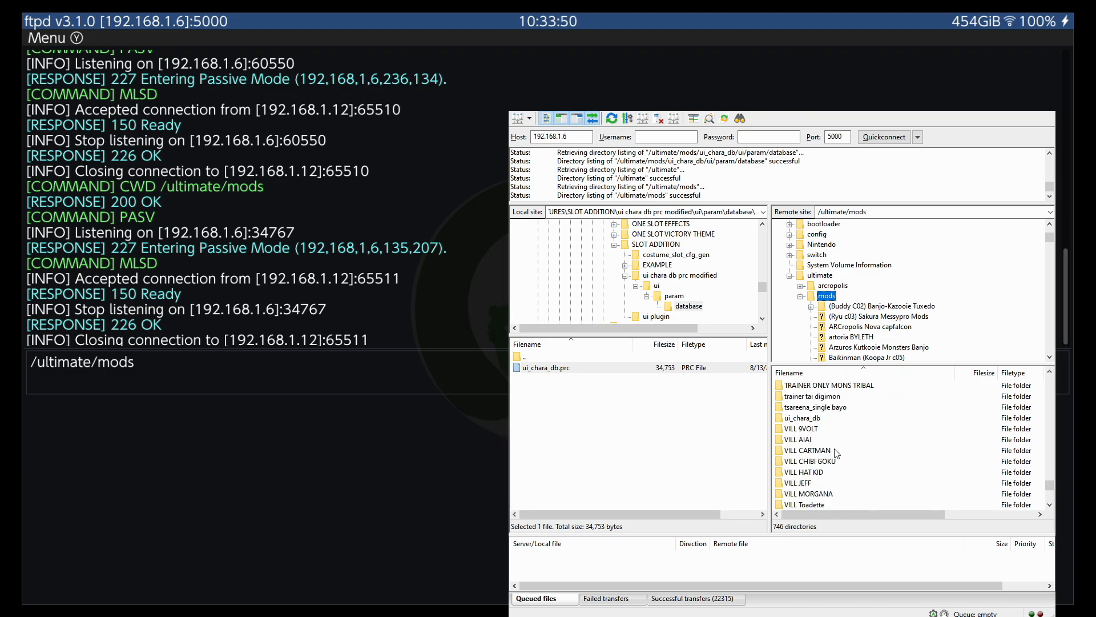
pyautogui.click(805, 424)
pyautogui.doubleClick(808, 422)
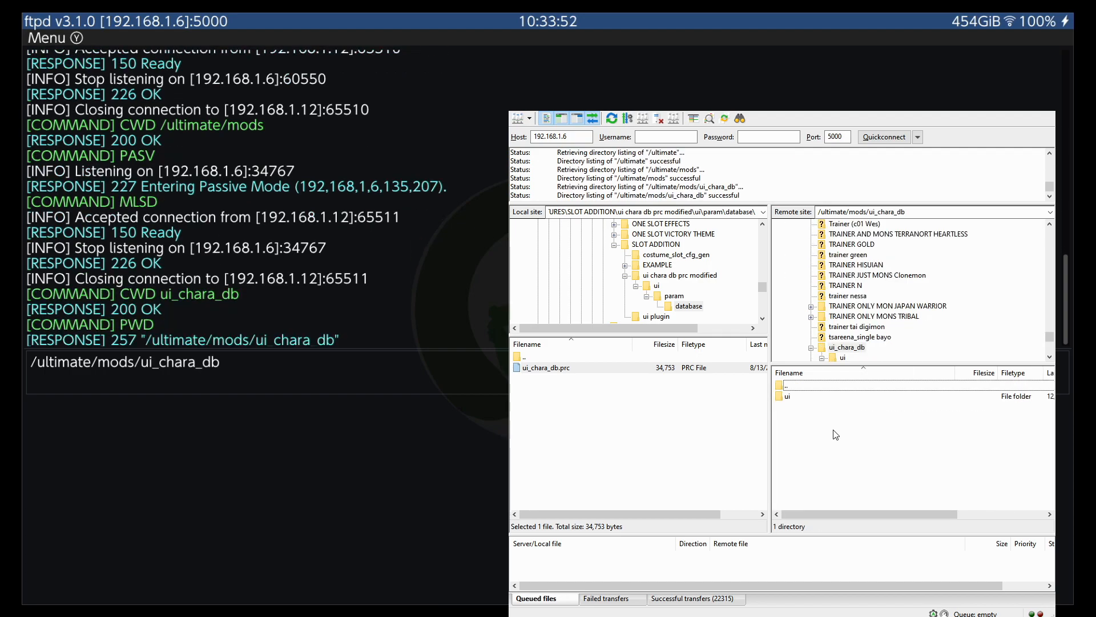
pyautogui.doubleClick(788, 396)
pyautogui.doubleClick(795, 397)
pyautogui.doubleClick(800, 396)
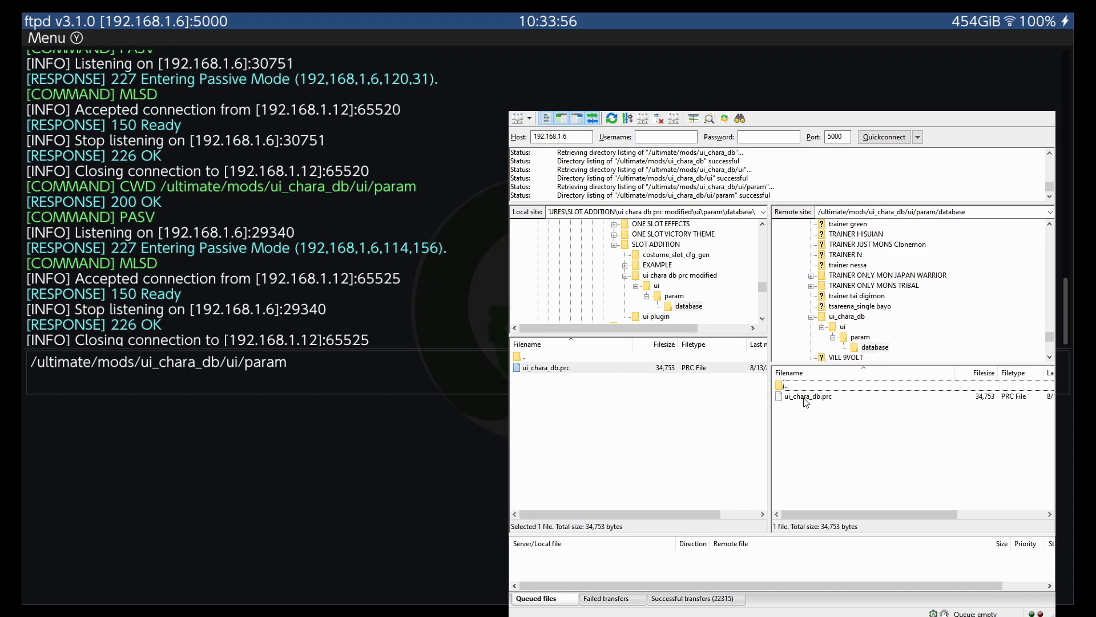
pyautogui.click(806, 399)
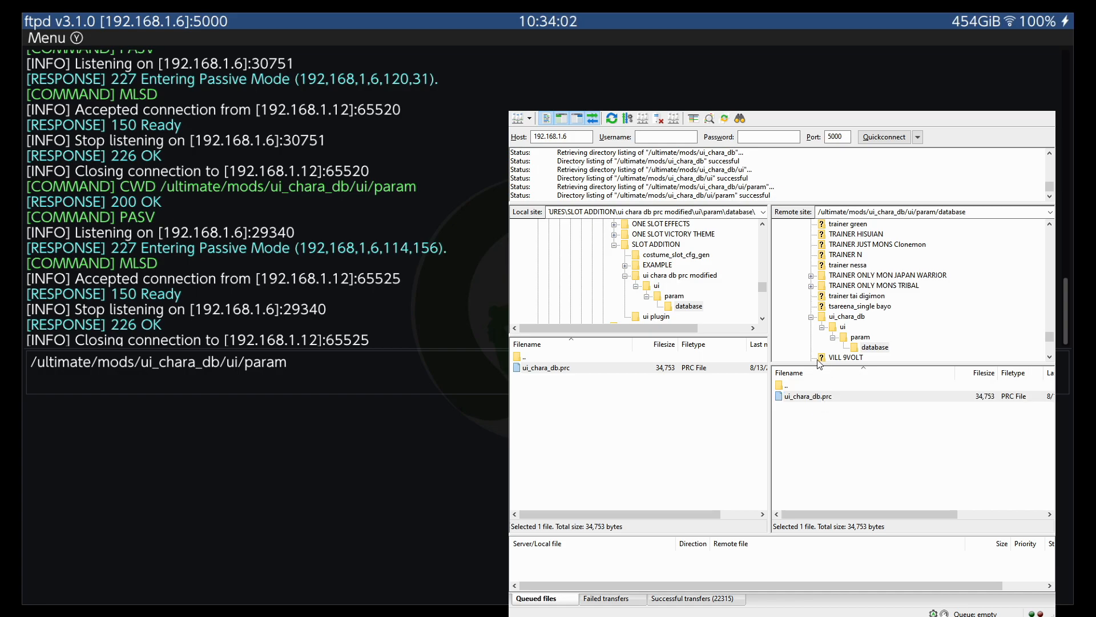
pyautogui.press('Delete')
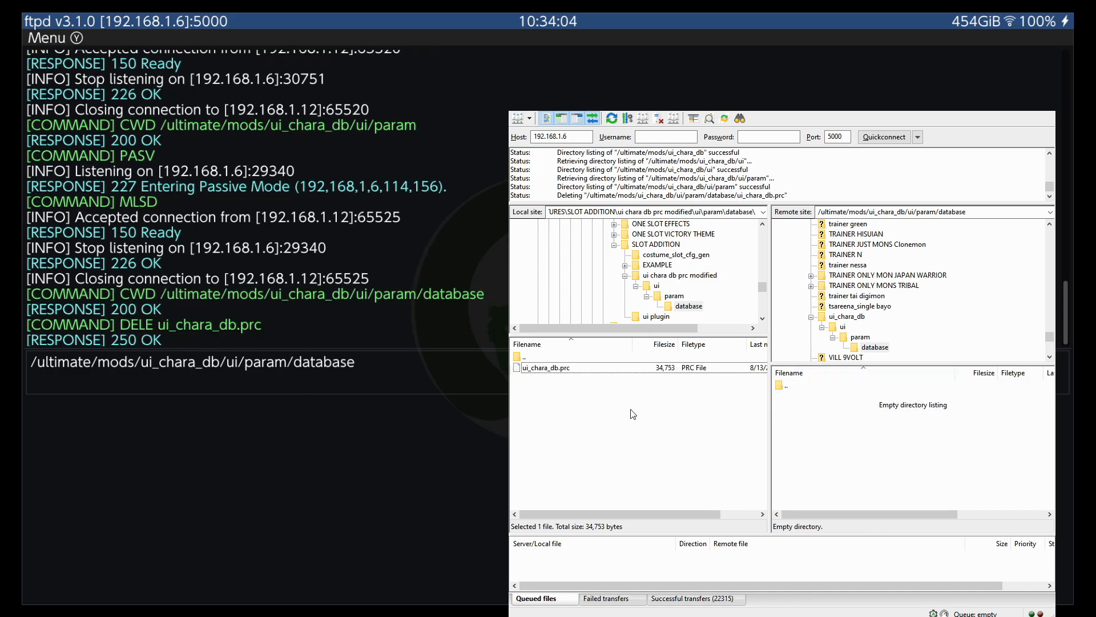
pyautogui.click(675, 296)
pyautogui.click(681, 308)
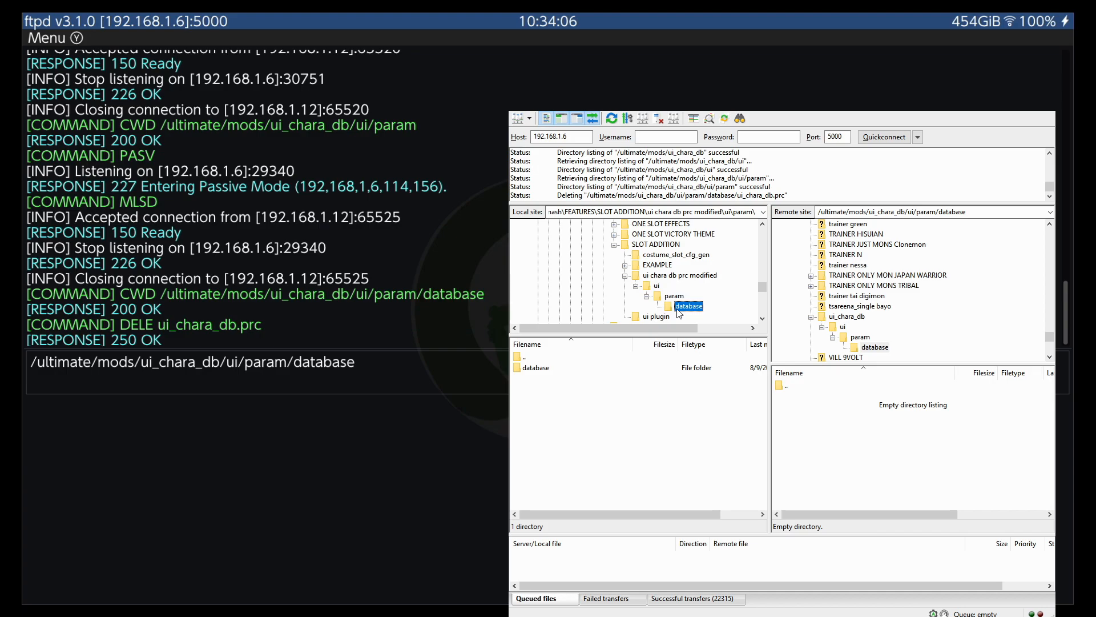
pyautogui.click(548, 370)
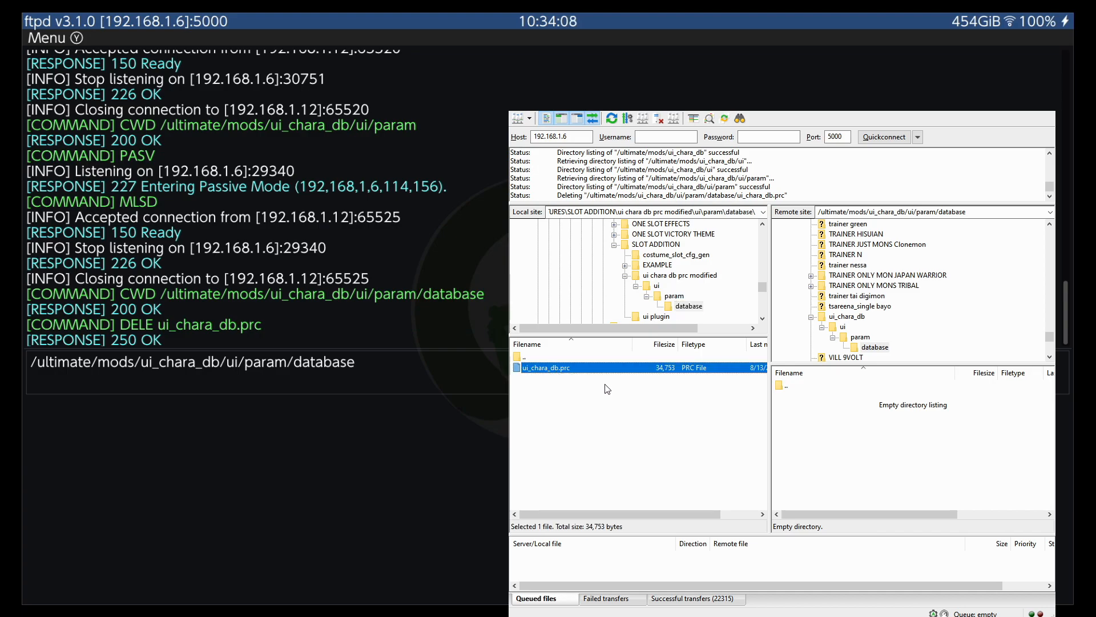
# Upload ui_chara_db.prc from the local F:\Video Guide Example\ui_chara_db\ui\param\database folder to the emptied remote database folder
pyautogui.moveTo(762, 289); pyautogui.dragTo(763, 313)
pyautogui.click(592, 317)
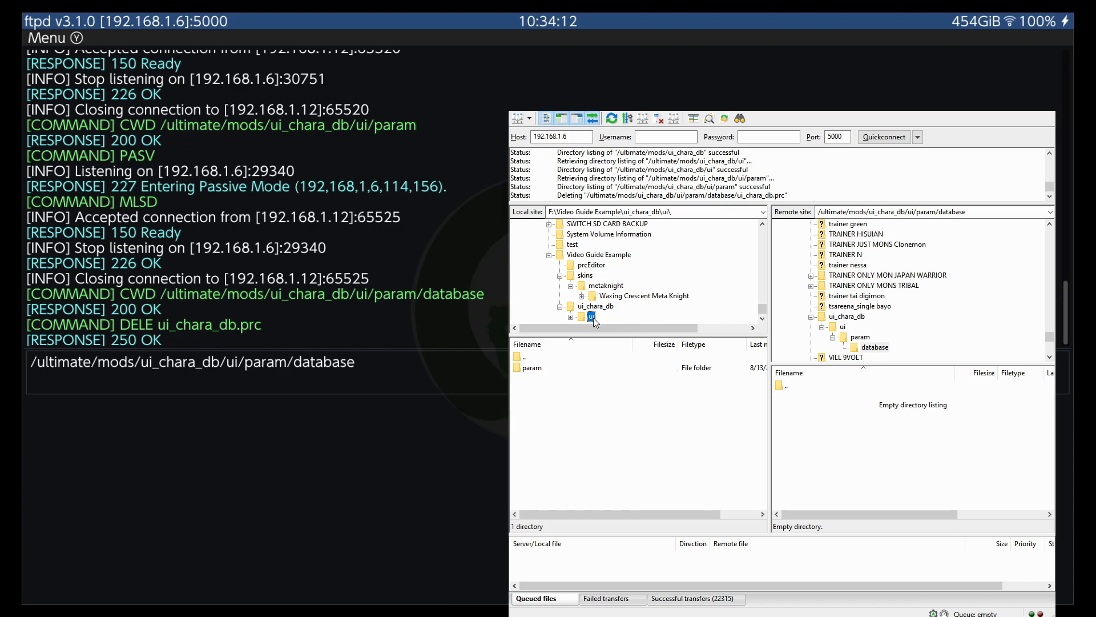
pyautogui.click(609, 315)
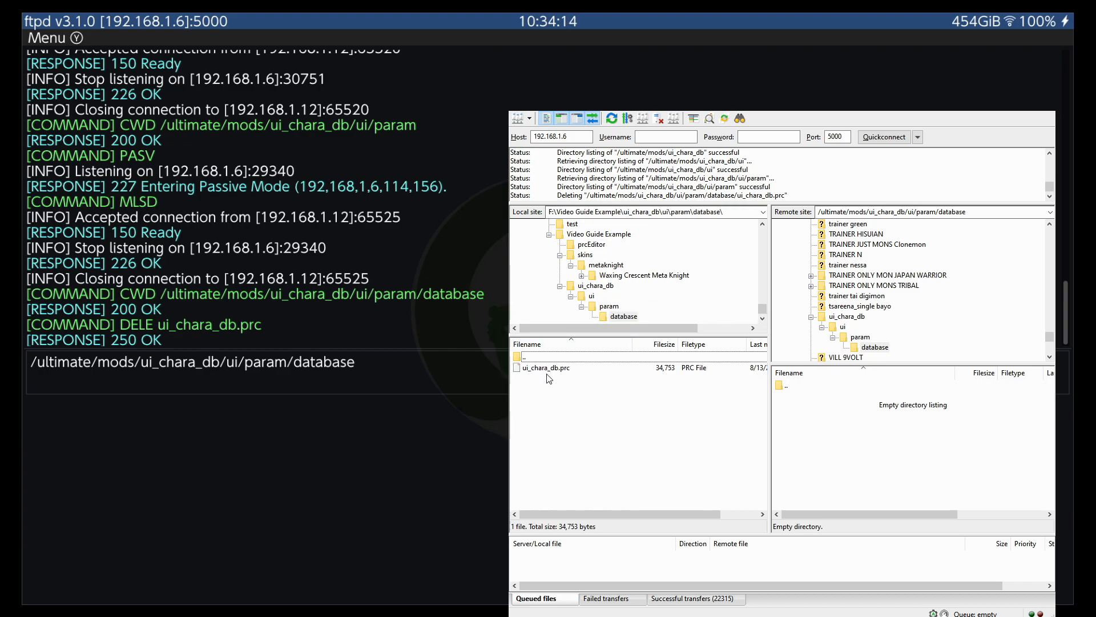
pyautogui.click(556, 368)
pyautogui.moveTo(549, 375); pyautogui.dragTo(822, 443)
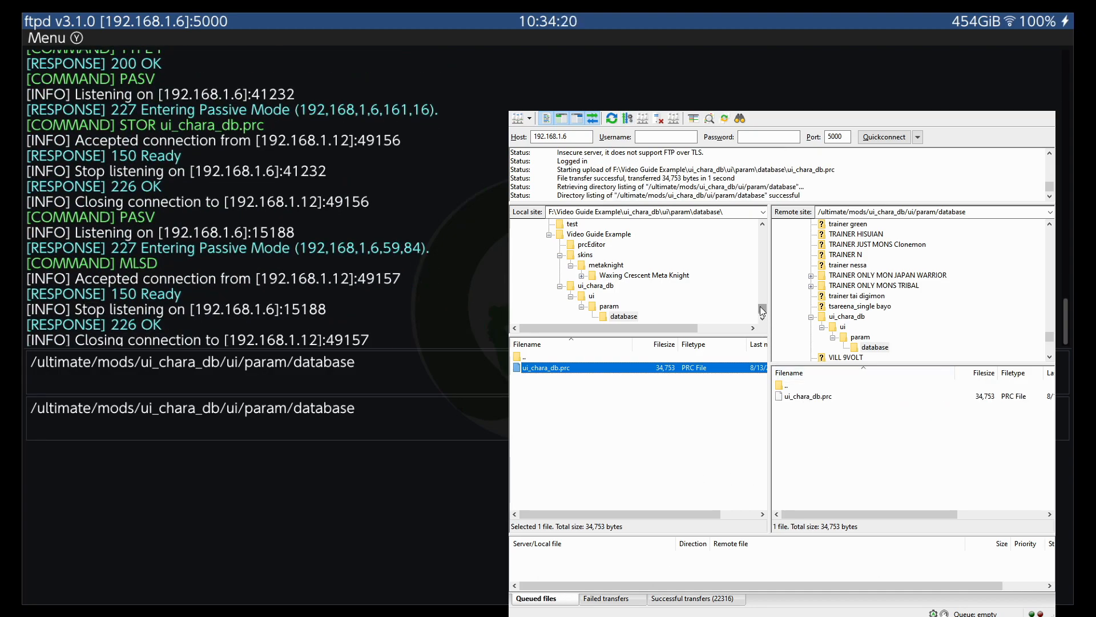
# Browse the local skins\kazuya folder under F:\Video Guide Example and open the Kazuya Boros White folder
pyautogui.moveTo(762, 311)
pyautogui.mouseDown()
pyautogui.moveTo(764, 300)
pyautogui.moveTo(763, 313)
pyautogui.mouseUp()
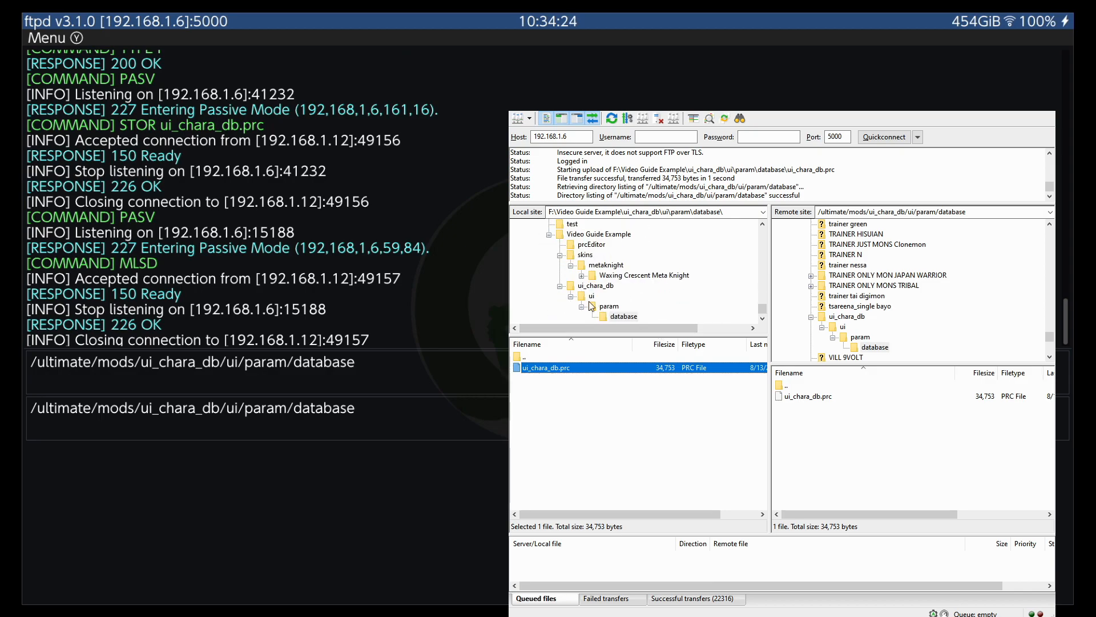
pyautogui.click(557, 289)
pyautogui.click(585, 255)
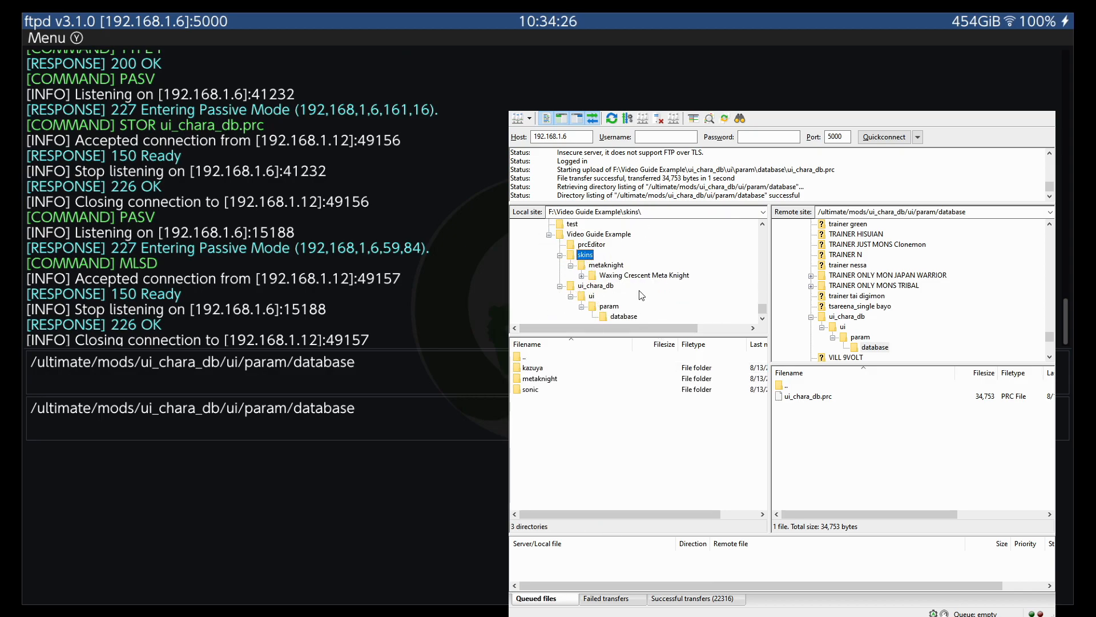
pyautogui.click(535, 371)
pyautogui.doubleClick(541, 371)
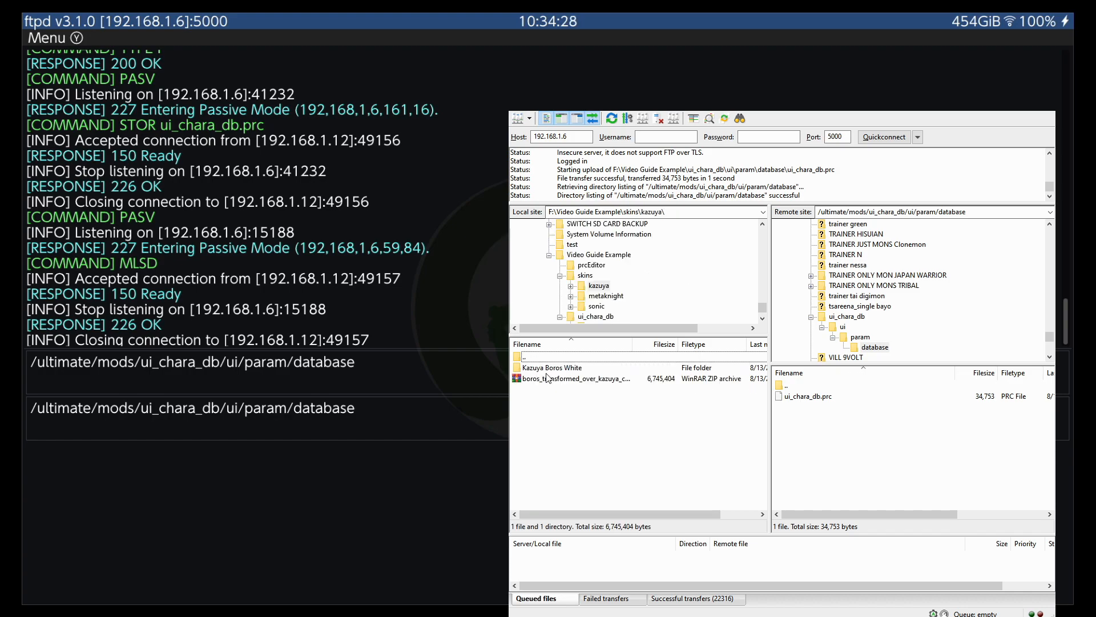
pyautogui.click(555, 369)
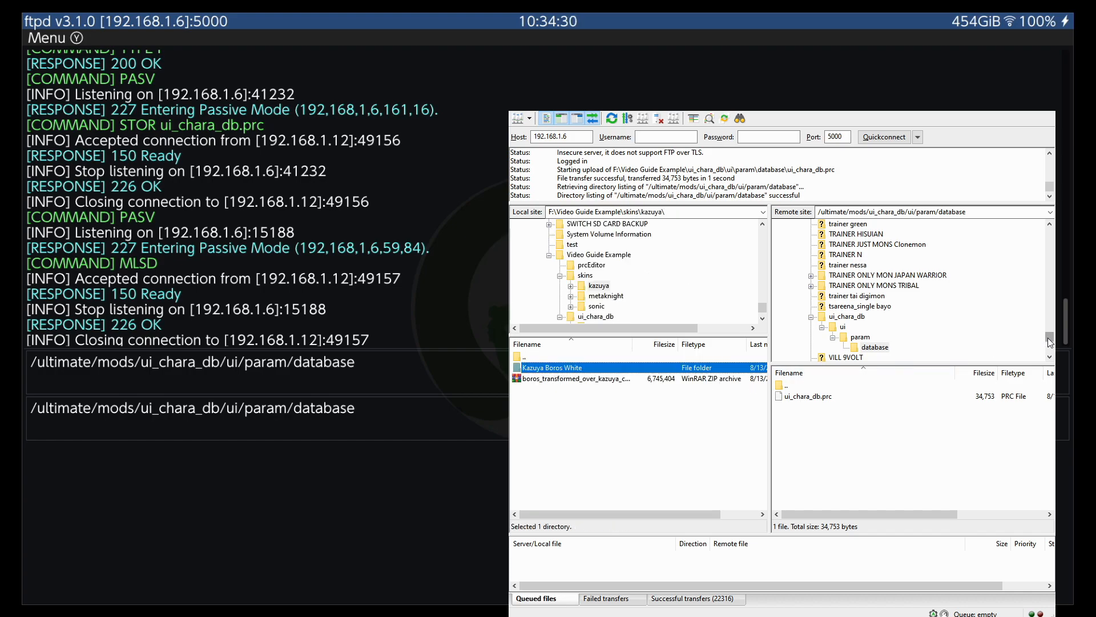
pyautogui.doubleClick(594, 371)
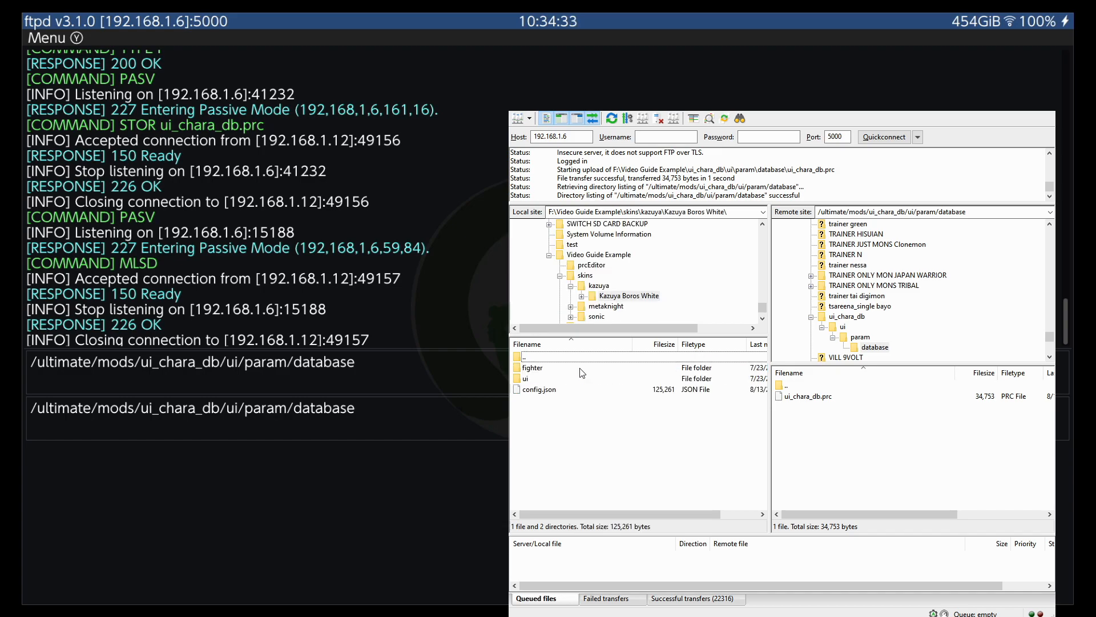
pyautogui.click(618, 297)
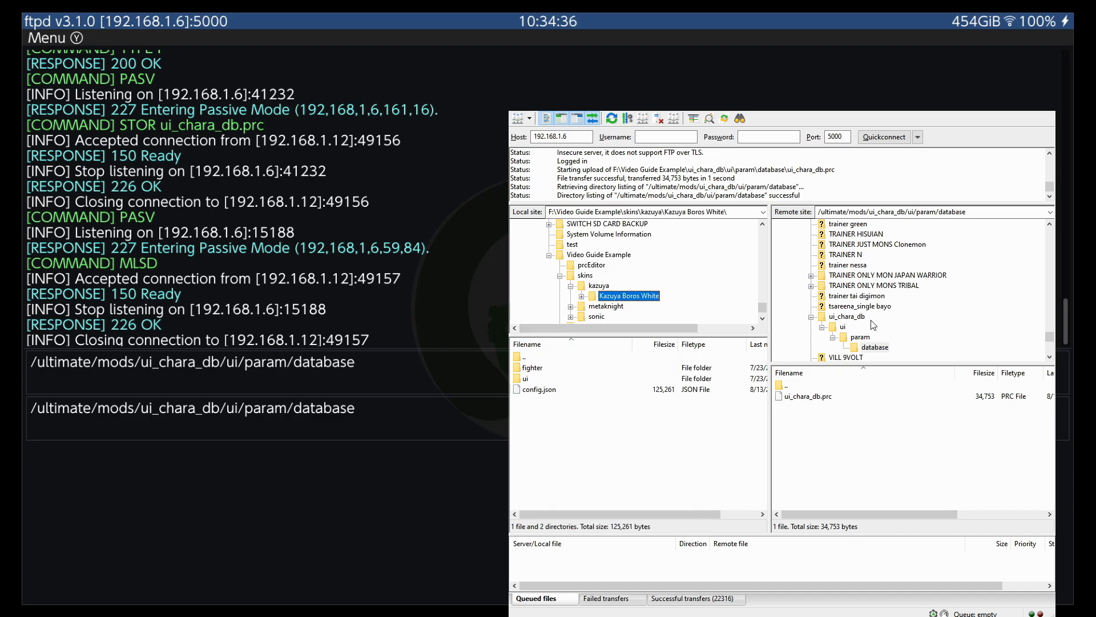
# Upload the local Kazuya Boros White folder into the remote ultimate folder's mods directory, and open the local copy to review its contents
pyautogui.moveTo(1050, 337); pyautogui.dragTo(1050, 241)
pyautogui.scroll(12, 946, 291)
pyautogui.scroll(-2, 904, 315)
pyautogui.click(811, 289)
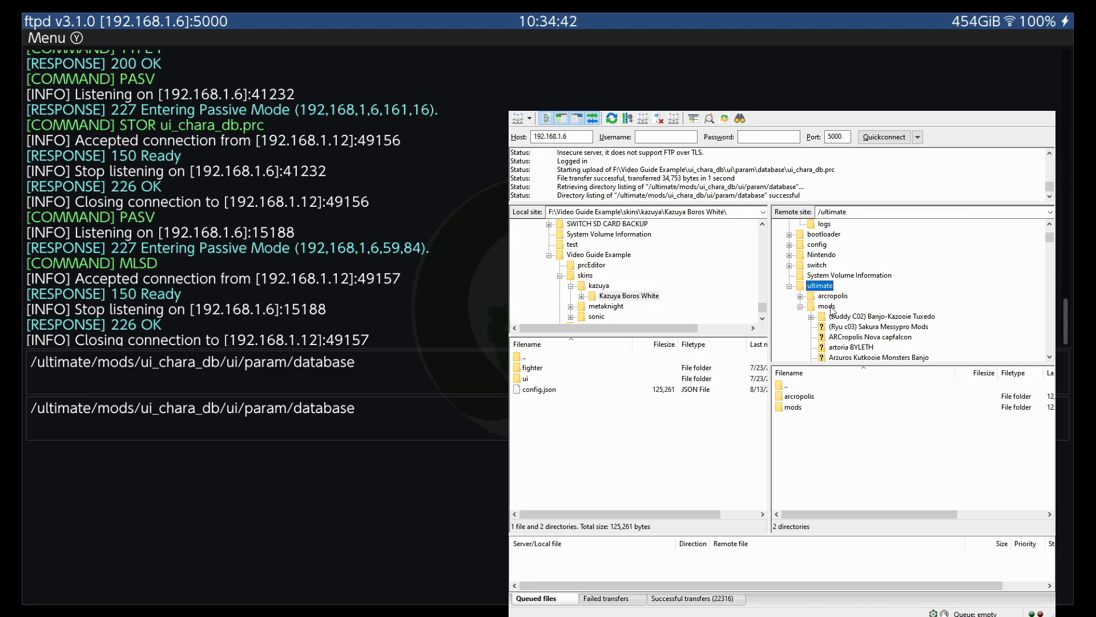
pyautogui.click(600, 285)
pyautogui.moveTo(557, 369); pyautogui.dragTo(799, 410)
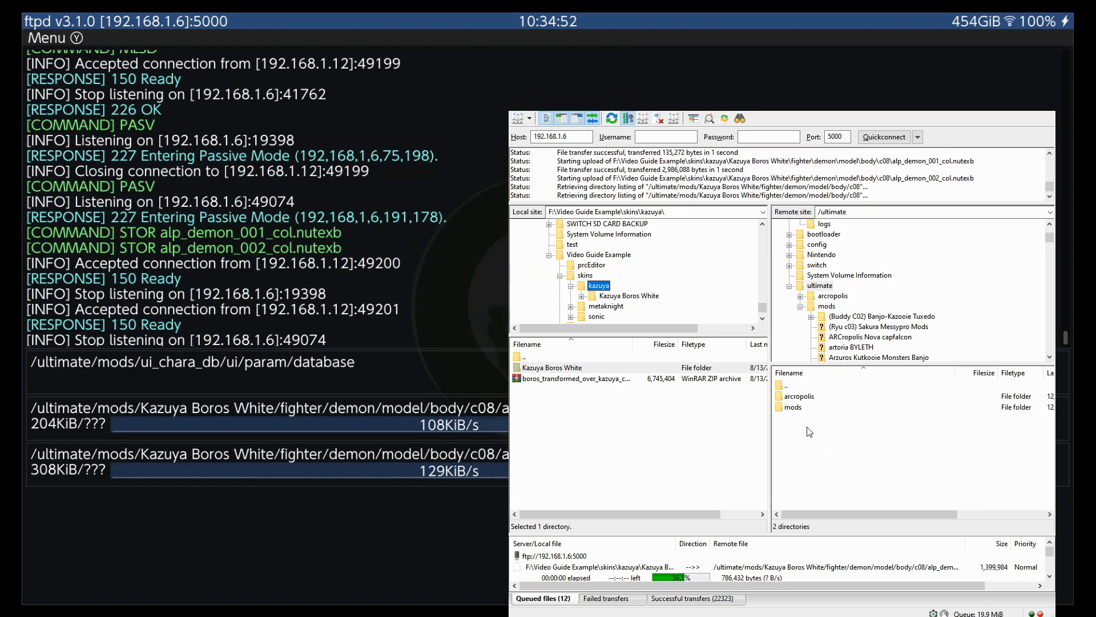
pyautogui.doubleClick(542, 367)
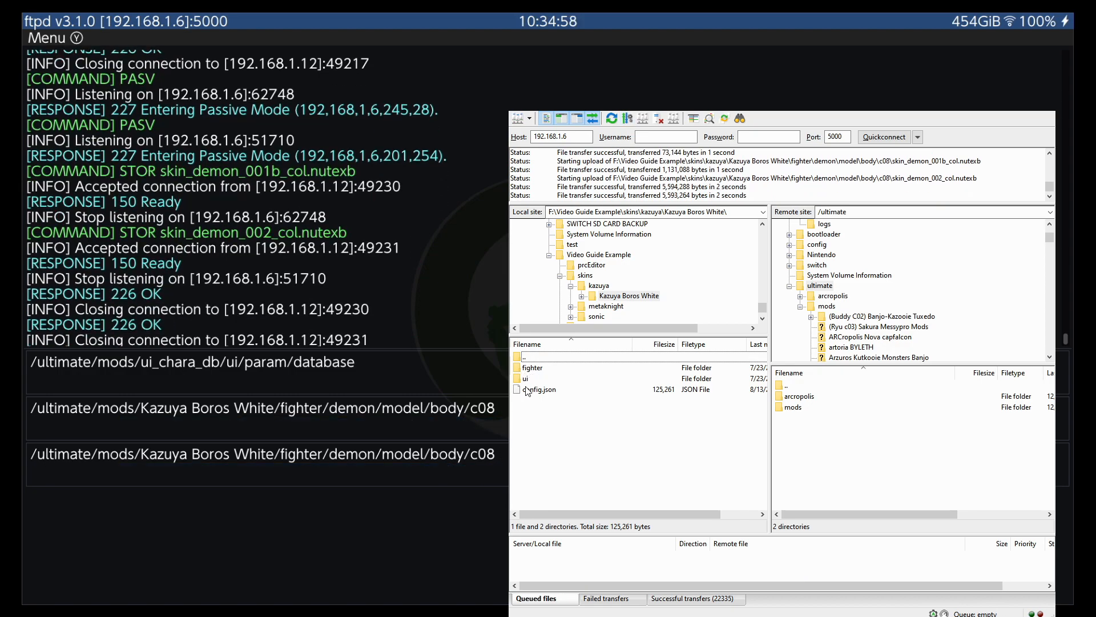
pyautogui.click(896, 427)
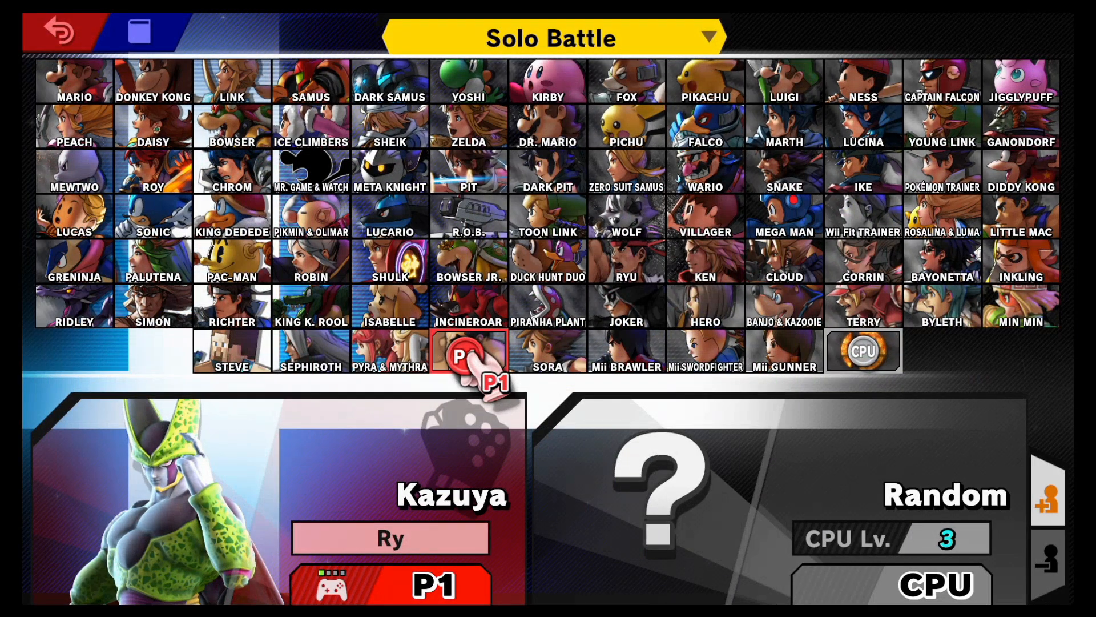
# Close the running Super Smash Bros. Ultimate from the Switch home screen and relaunch the game
pyautogui.press('Home')
pyautogui.press('x')
pyautogui.press('a')
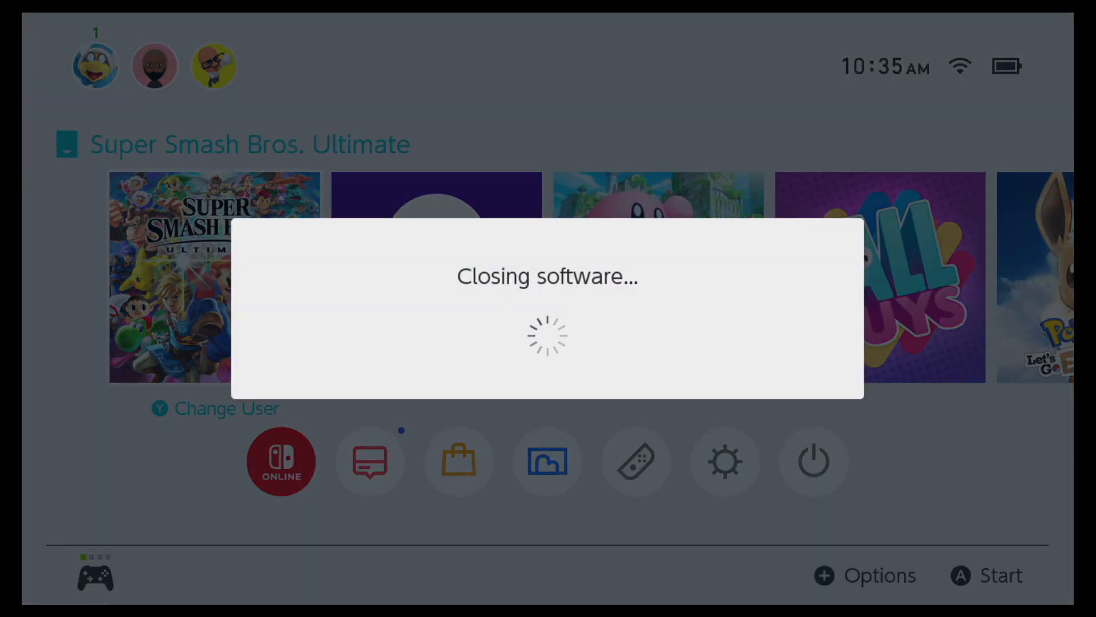
pyautogui.press('a')
pyautogui.press('a')
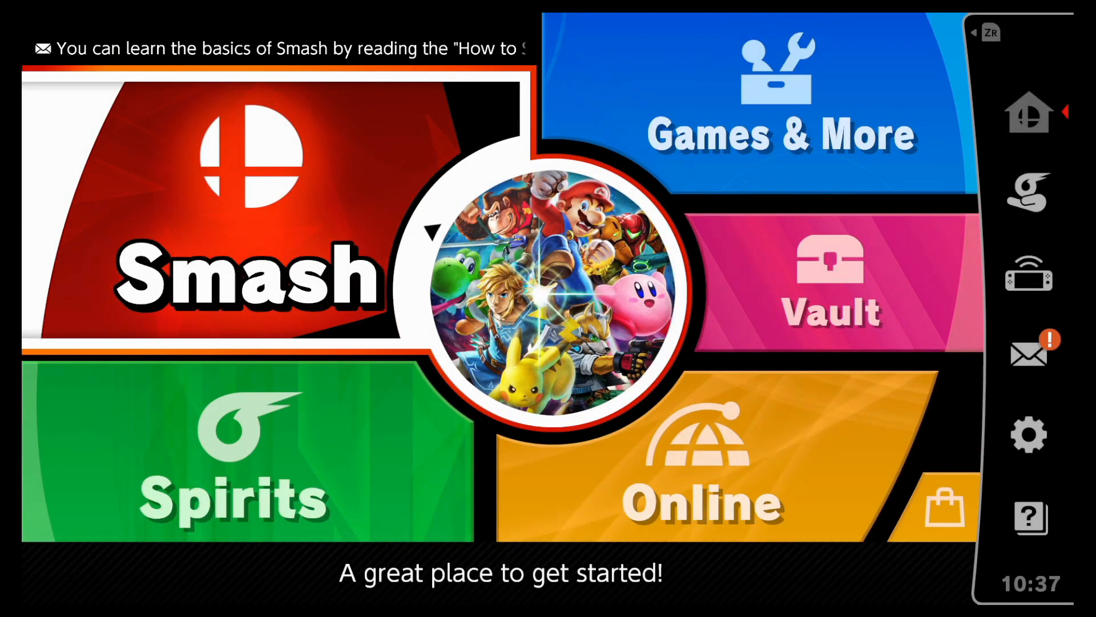
# Set up a solo battle with Kazuya in the Boros skin against a CPU Bowser and start the match
pyautogui.press('Return')
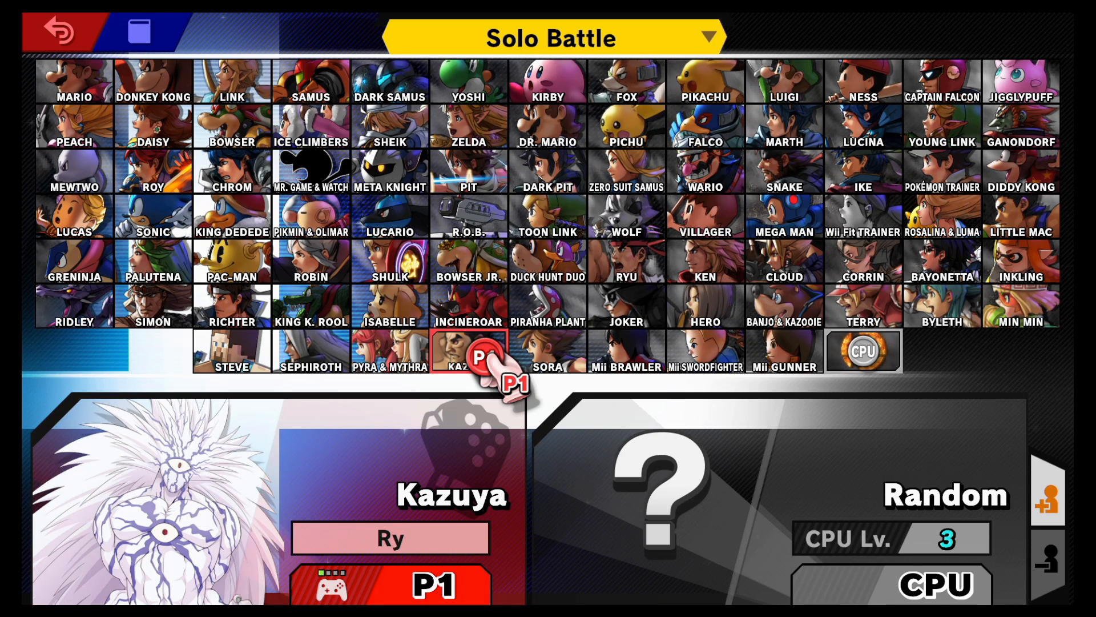
pyautogui.click(488, 368)
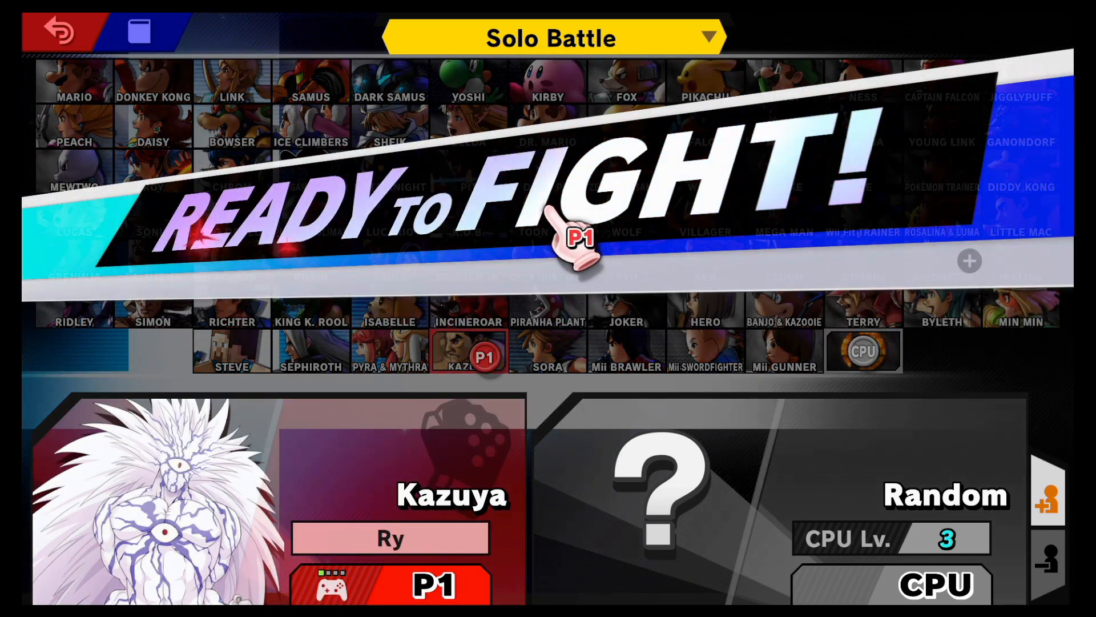
pyautogui.click(873, 364)
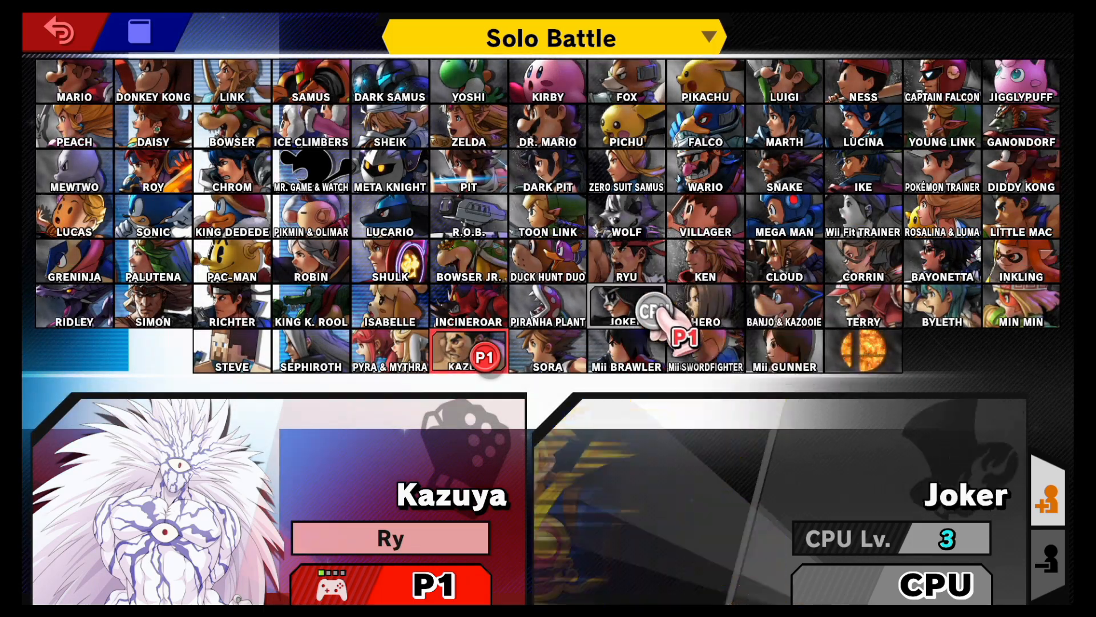
pyautogui.click(247, 123)
pyautogui.press('Return')
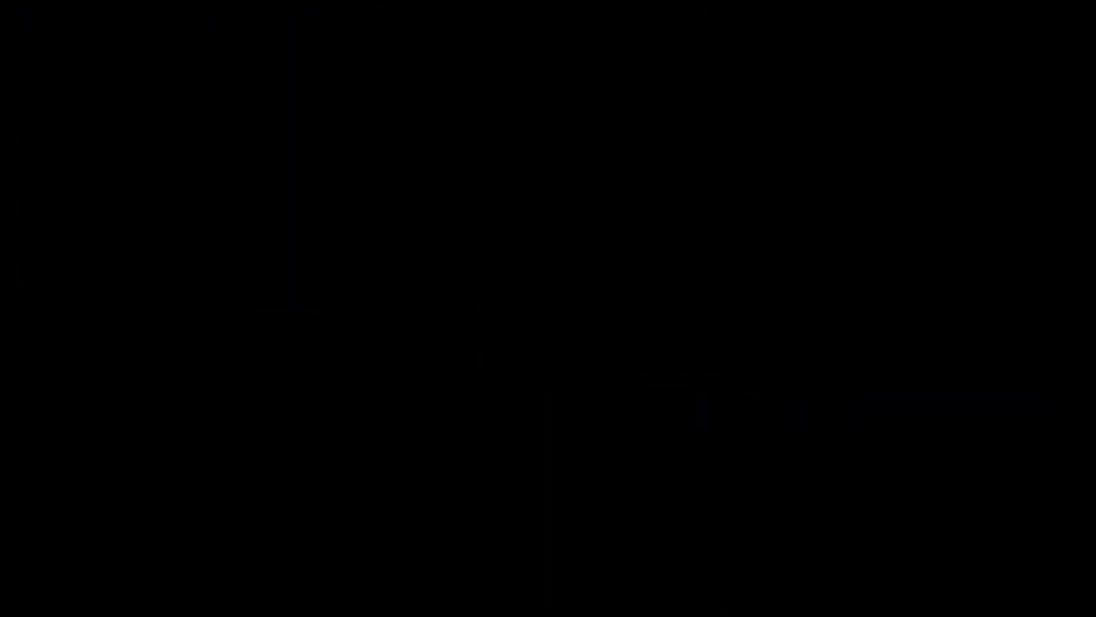